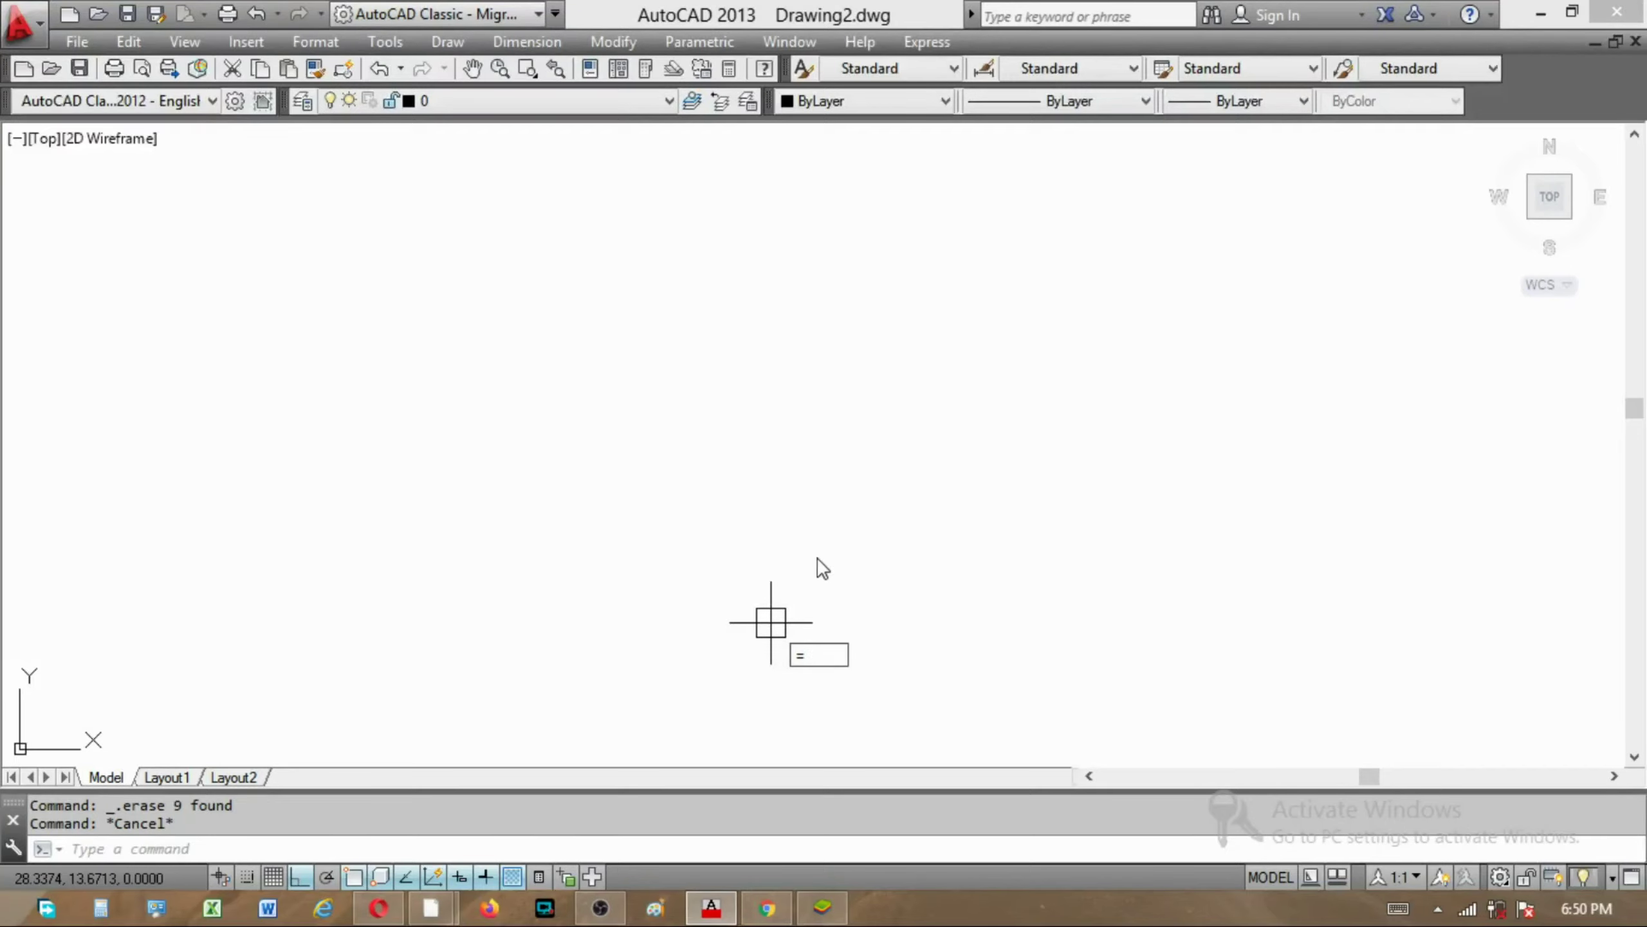
# Draw a rectangle 4.5 wide by 9 tall with Ortho turned on
pyautogui.press('Escape')
pyautogui.write('RE')
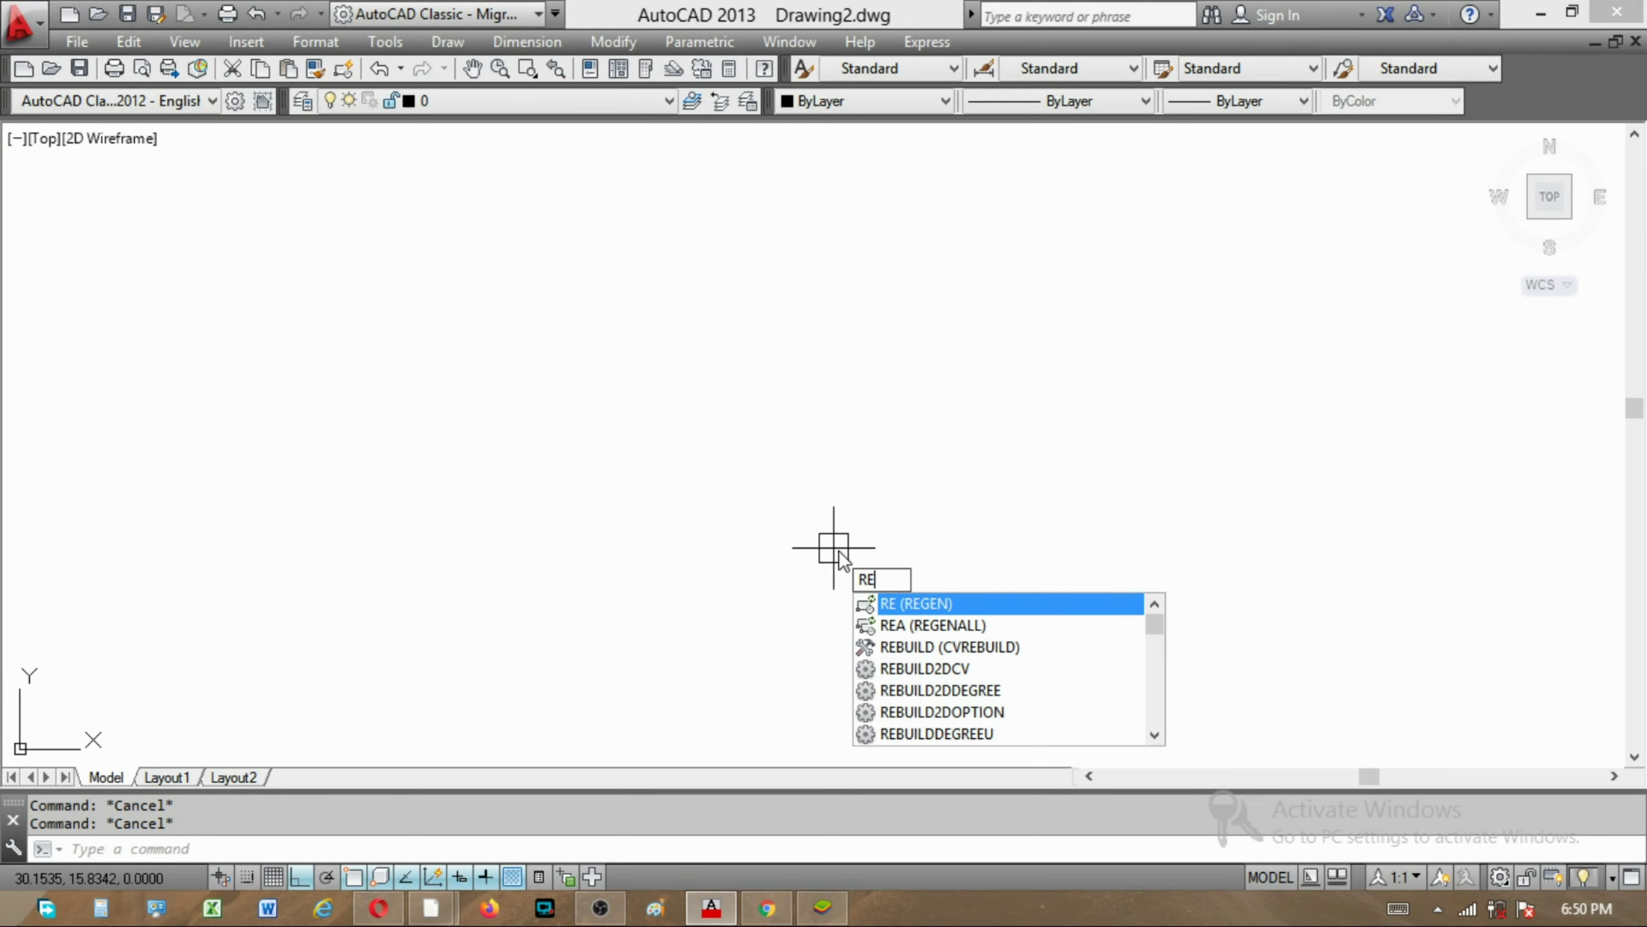
pyautogui.write('c')
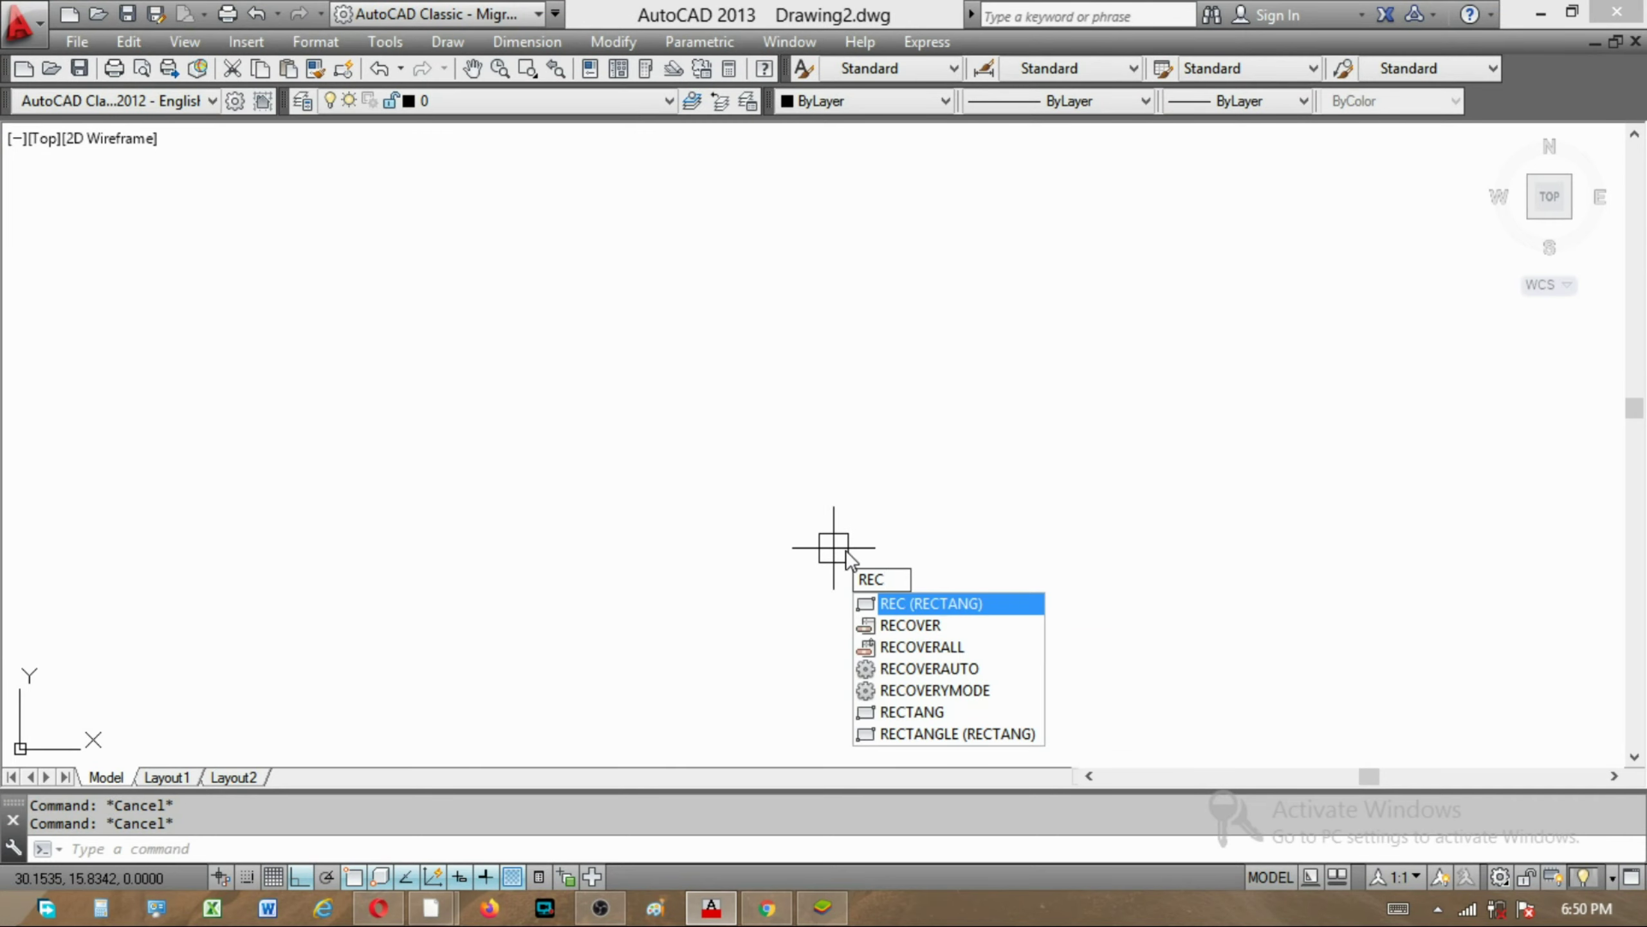
pyautogui.click(614, 571)
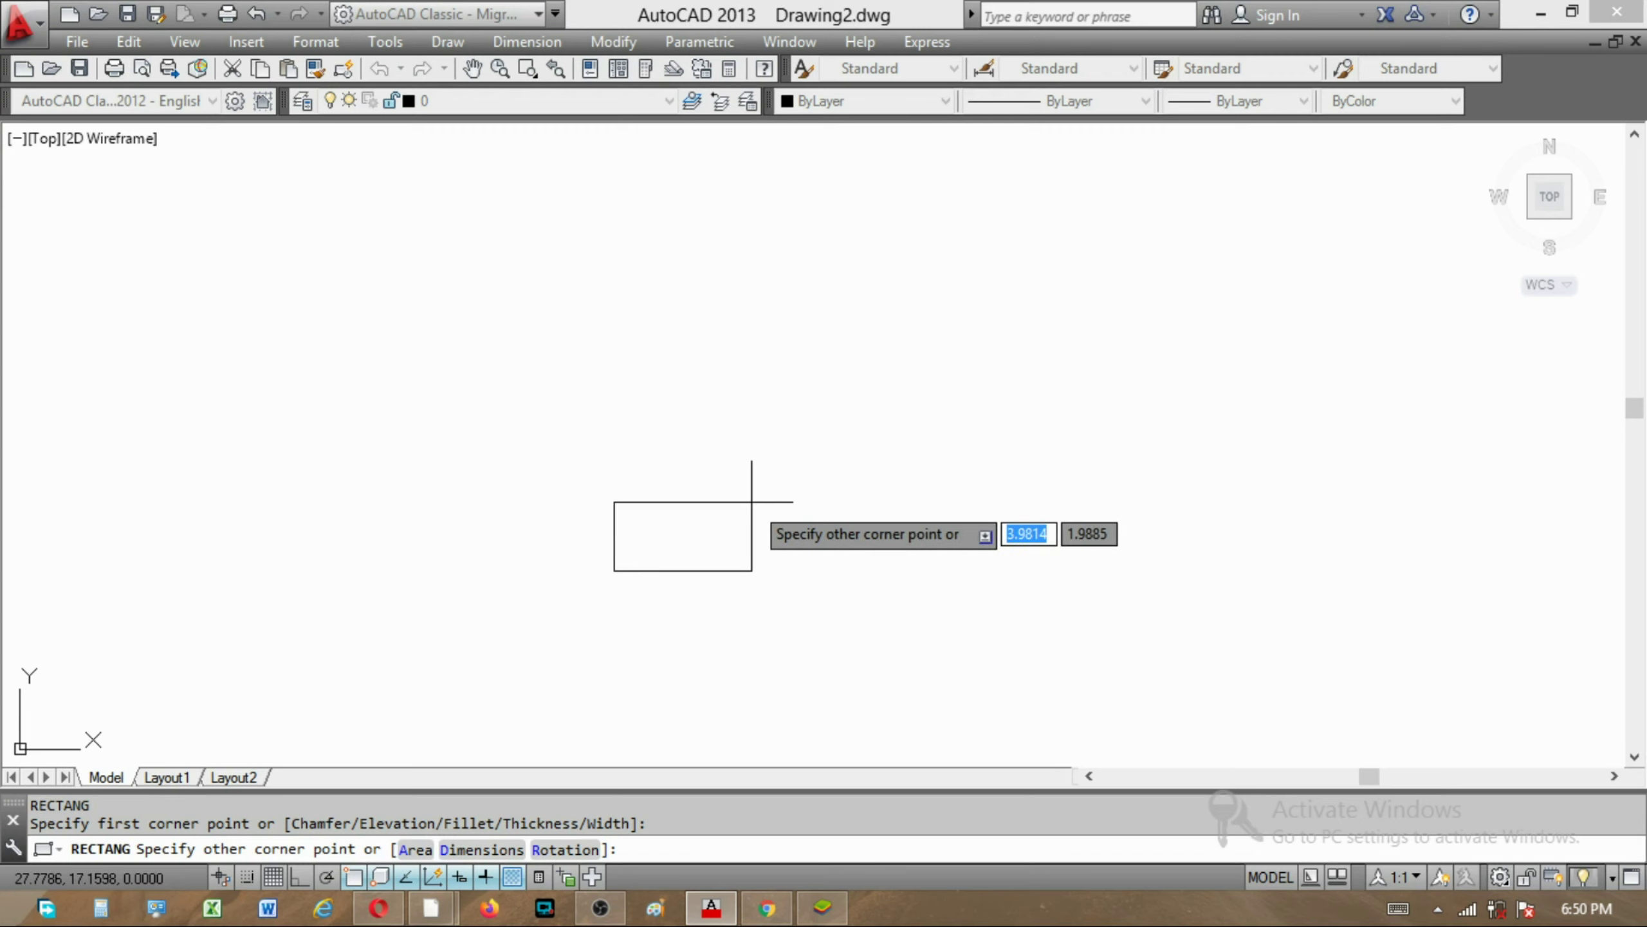
pyautogui.press('F8')
pyautogui.write('4.5')
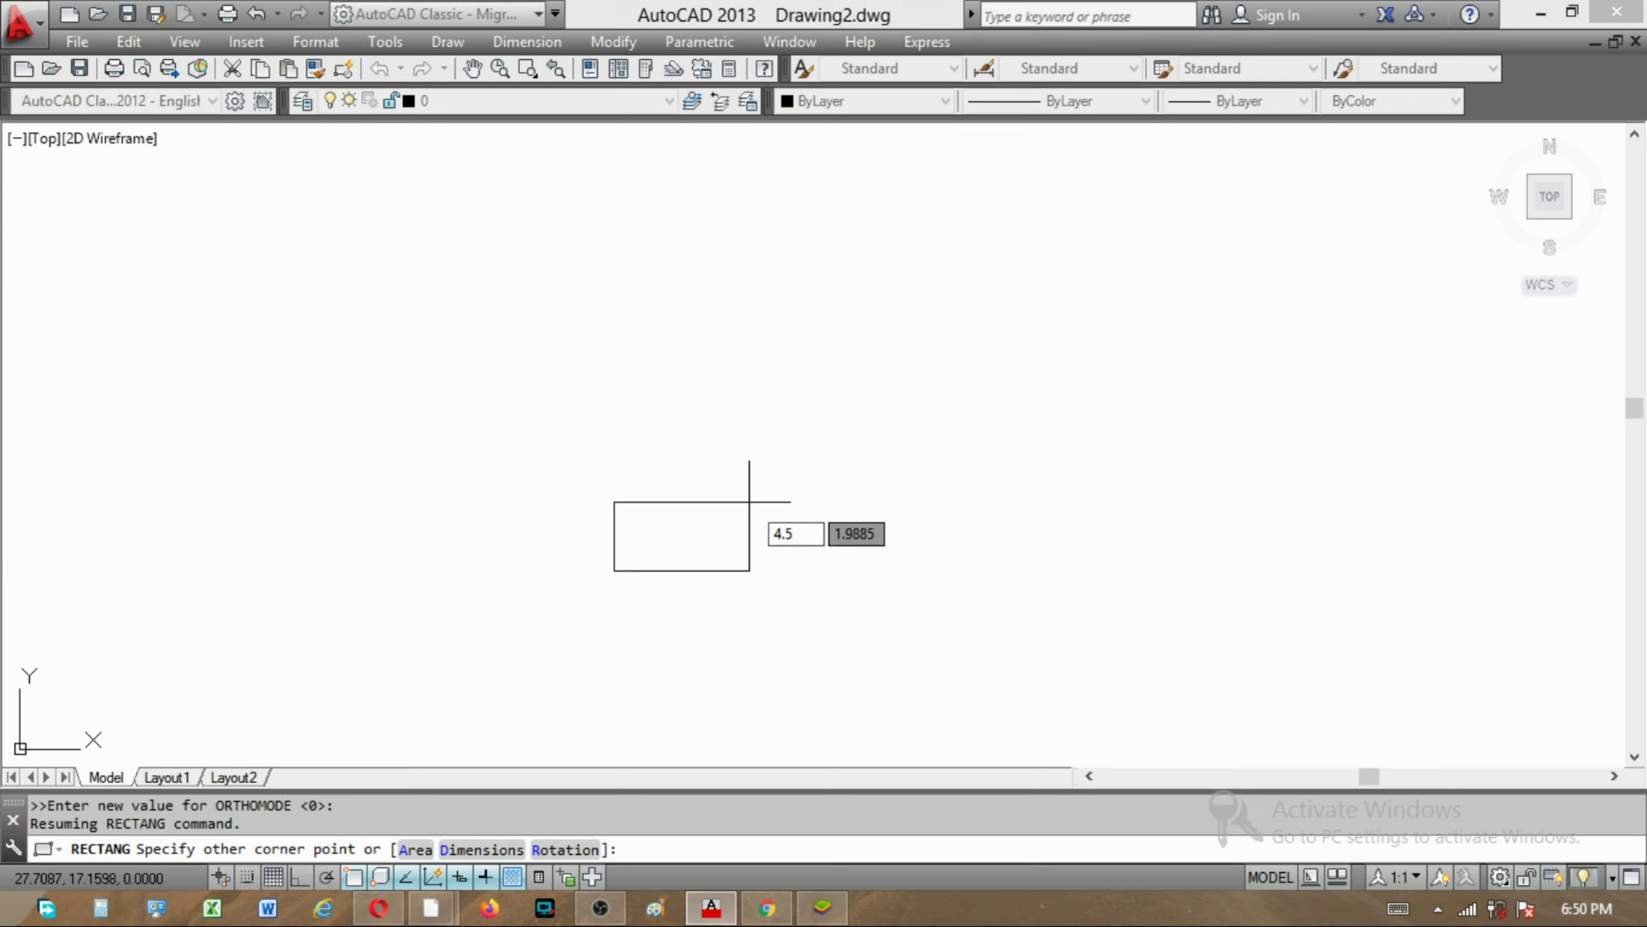
pyautogui.press('Tab')
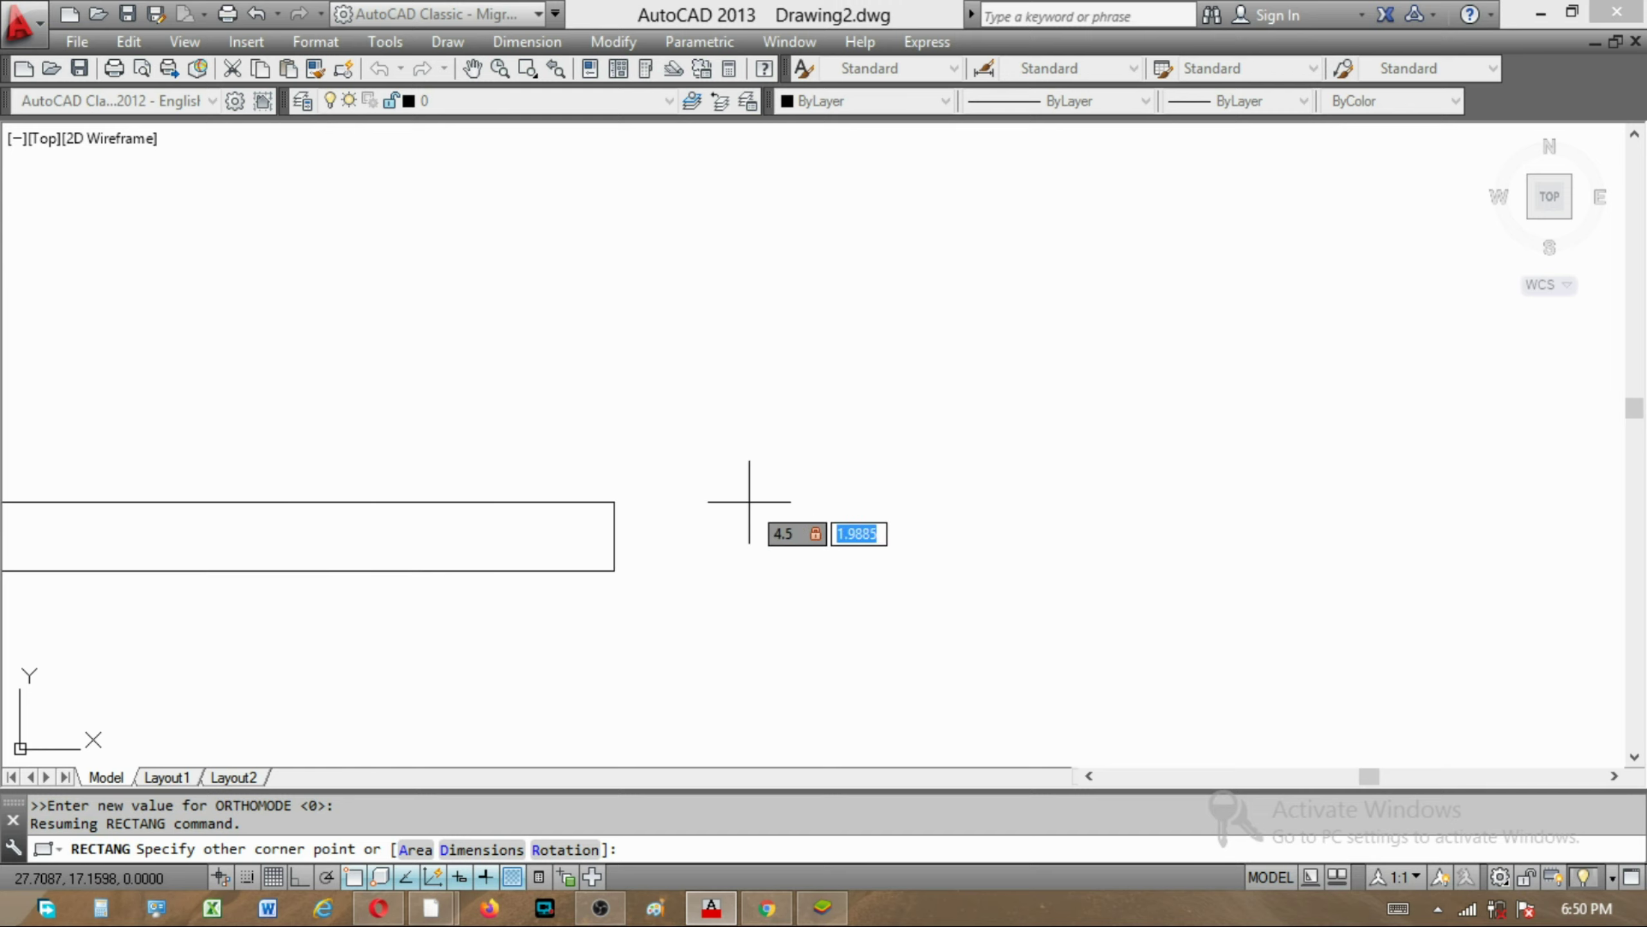
pyautogui.write('9')
pyautogui.press('Return')
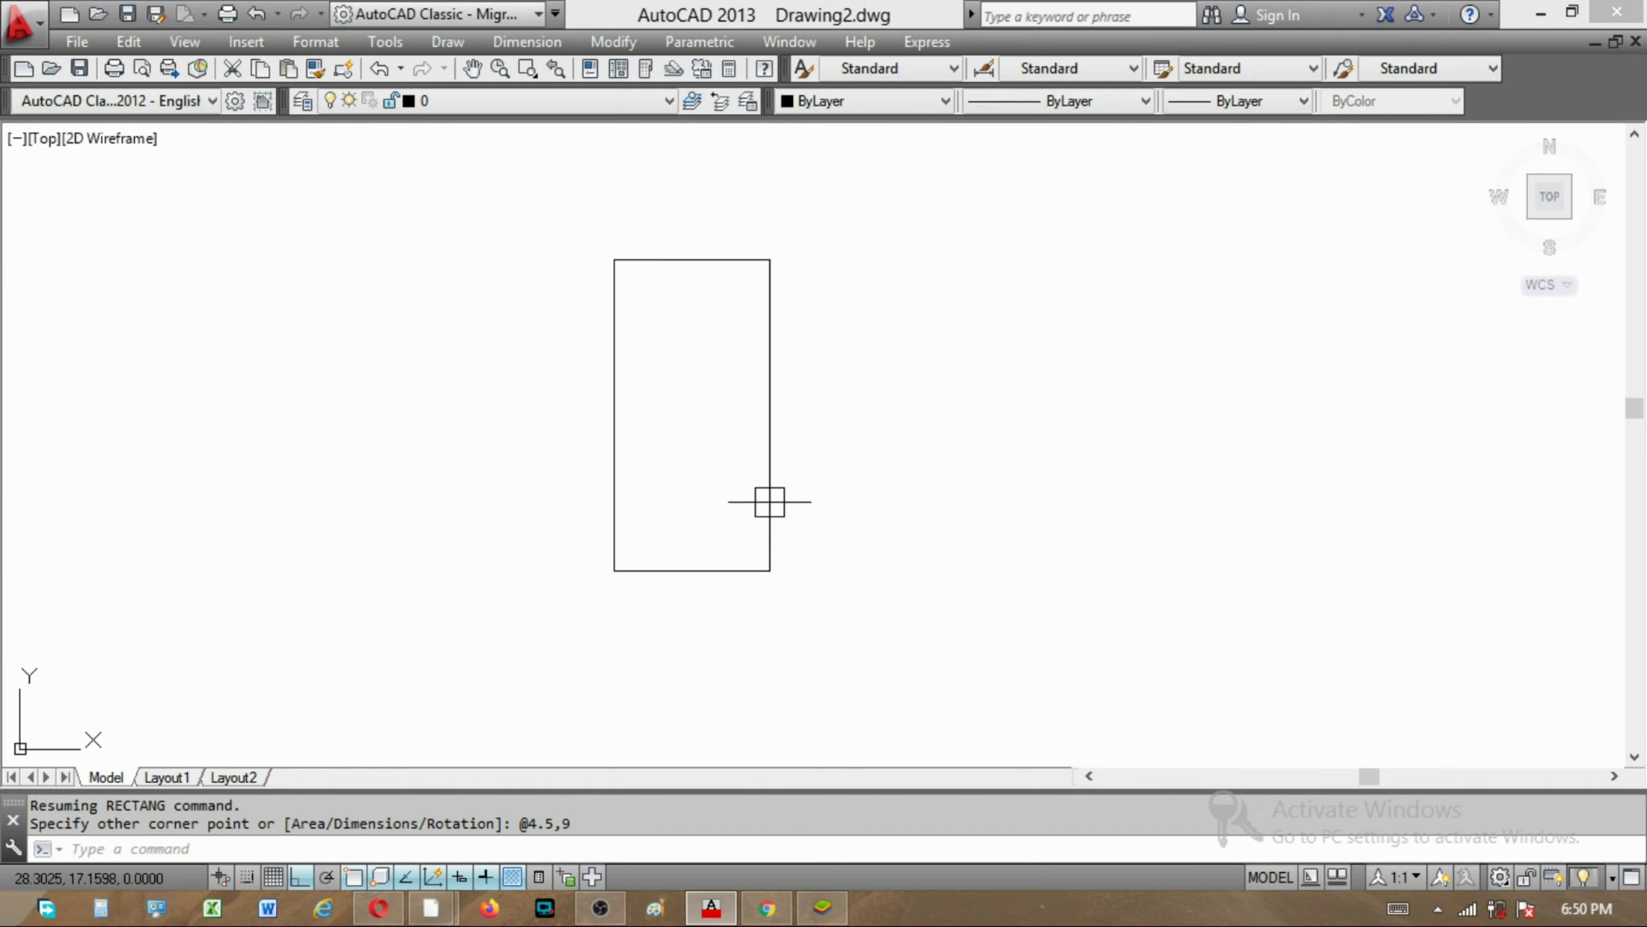
pyautogui.scroll(2, 741, 377)
pyautogui.moveTo(606, 442); pyautogui.dragTo(682, 429, button='middle')
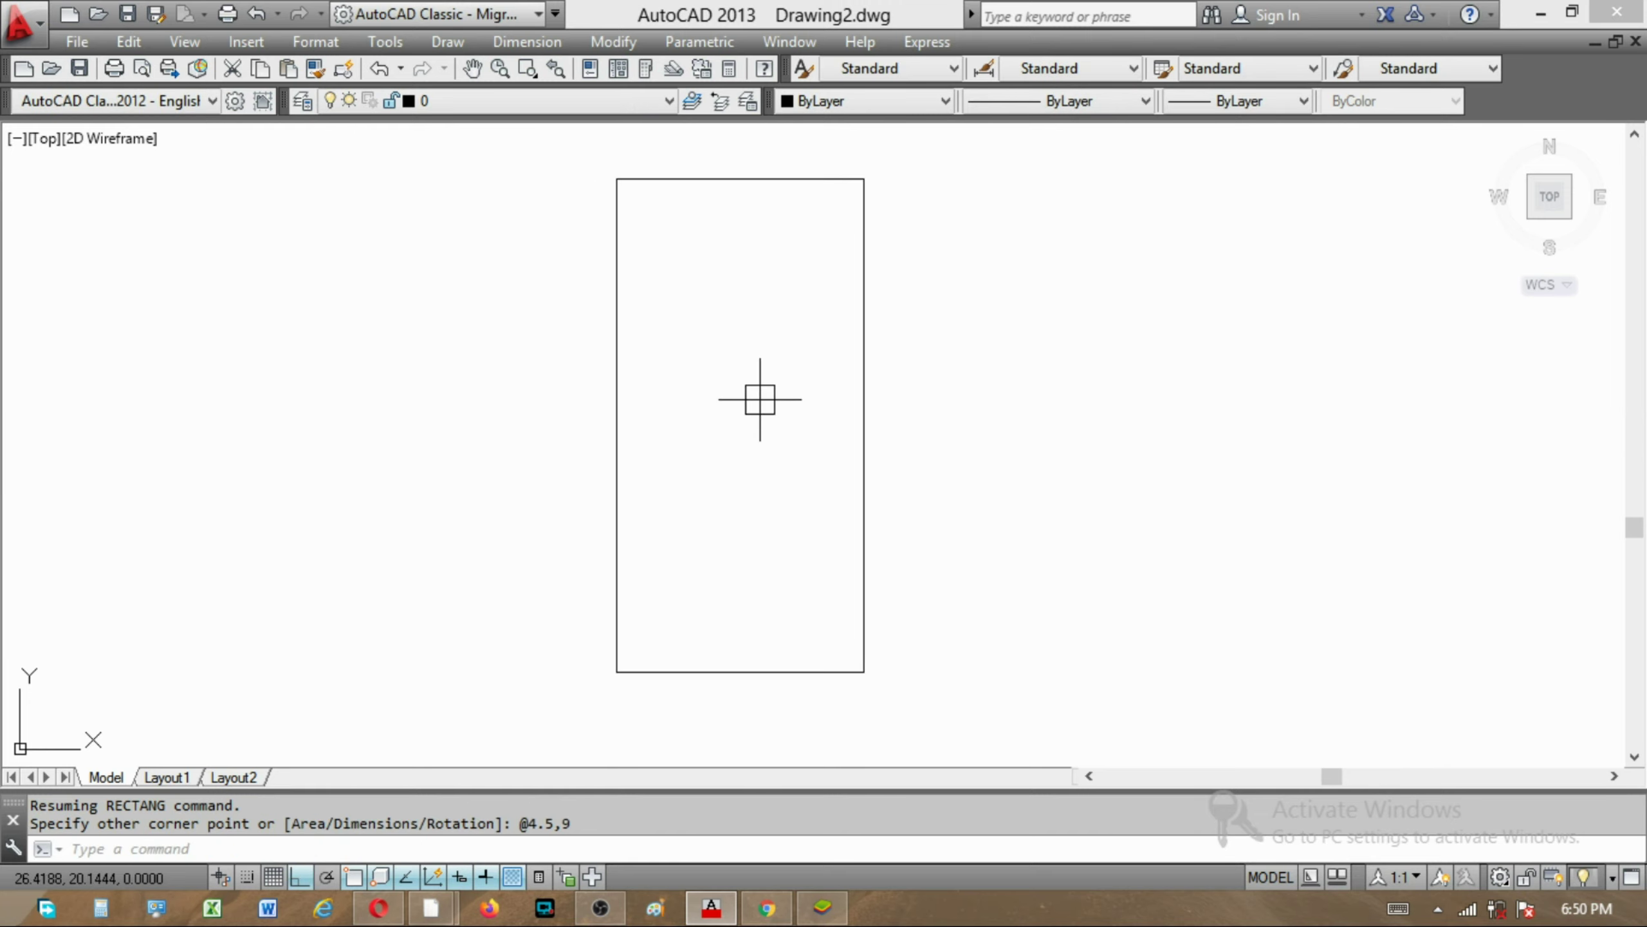
# Rotate the rectangle 90° so it lies horizontally
pyautogui.write('ro')
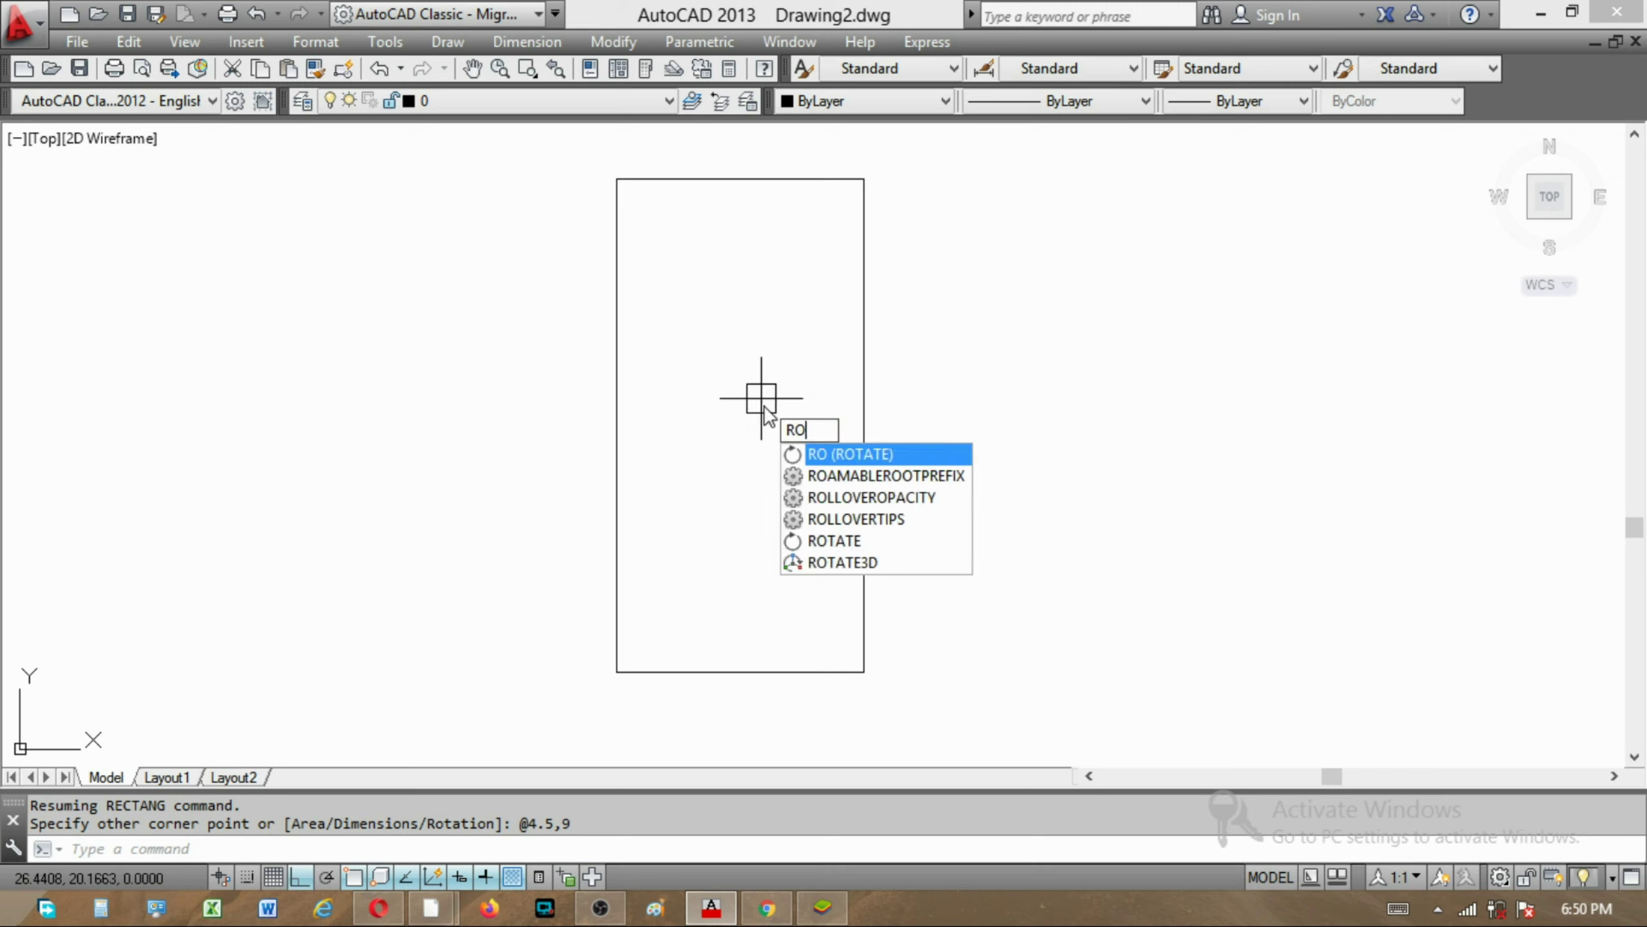
pyautogui.press('Return')
pyautogui.click(886, 375)
pyautogui.click(858, 406)
pyautogui.press('Return')
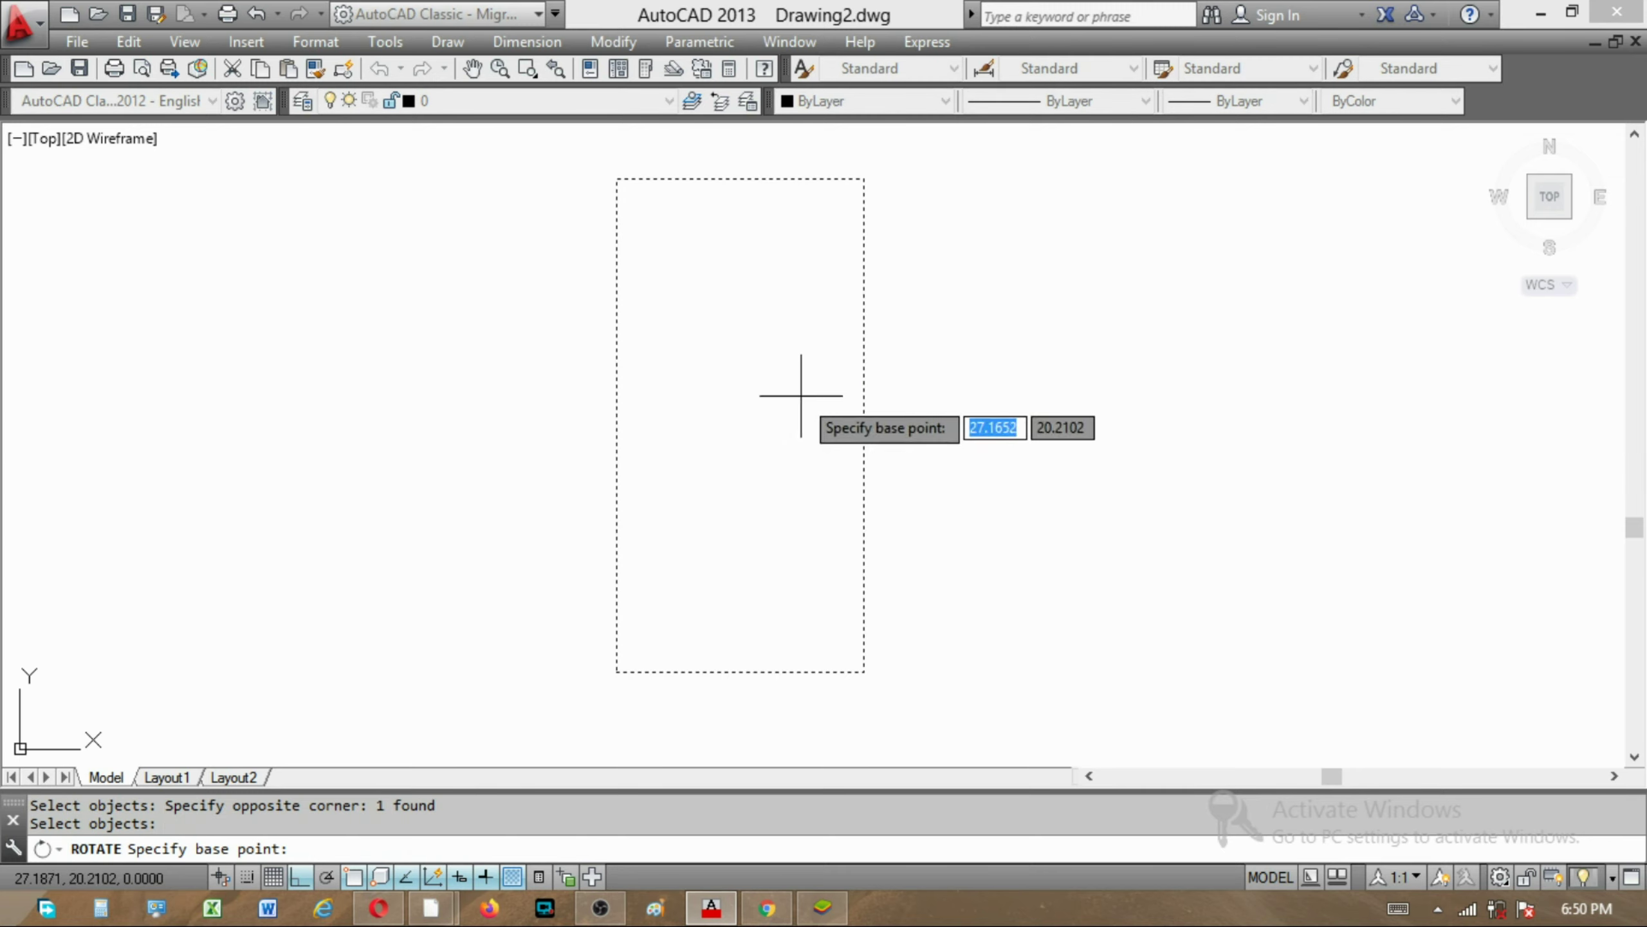
pyautogui.click(801, 395)
pyautogui.click(905, 657)
pyautogui.moveTo(887, 562); pyautogui.dragTo(872, 670, button='middle')
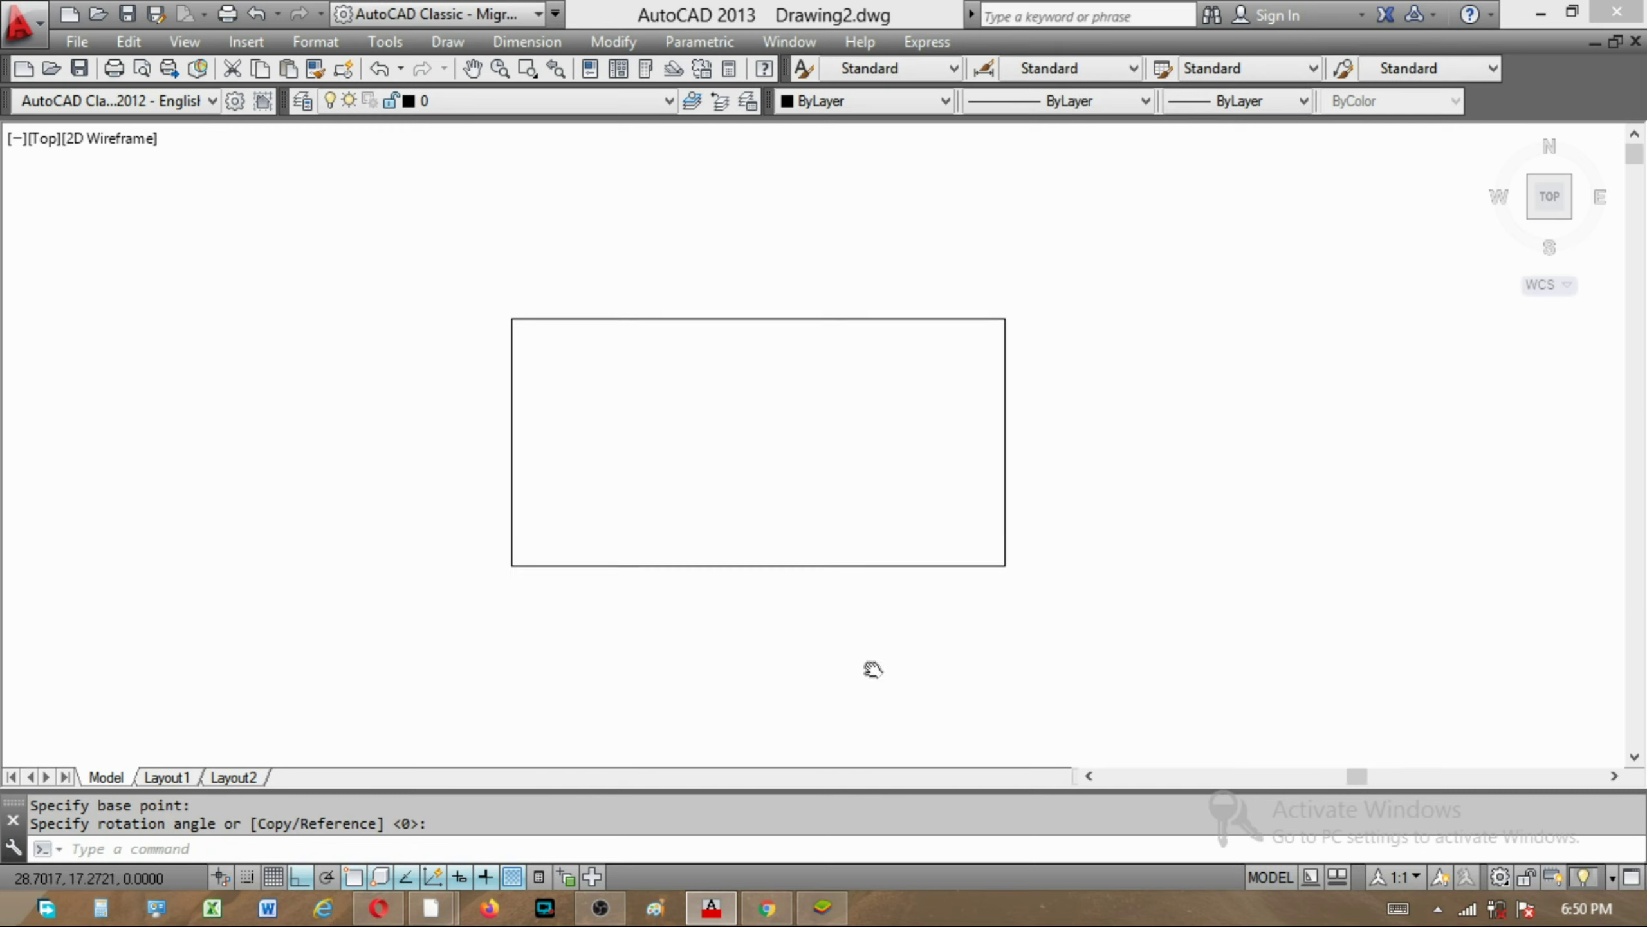
# Add linear dimensions: 4.5000 on the right edge and 9.0000 along the bottom
pyautogui.write('d')
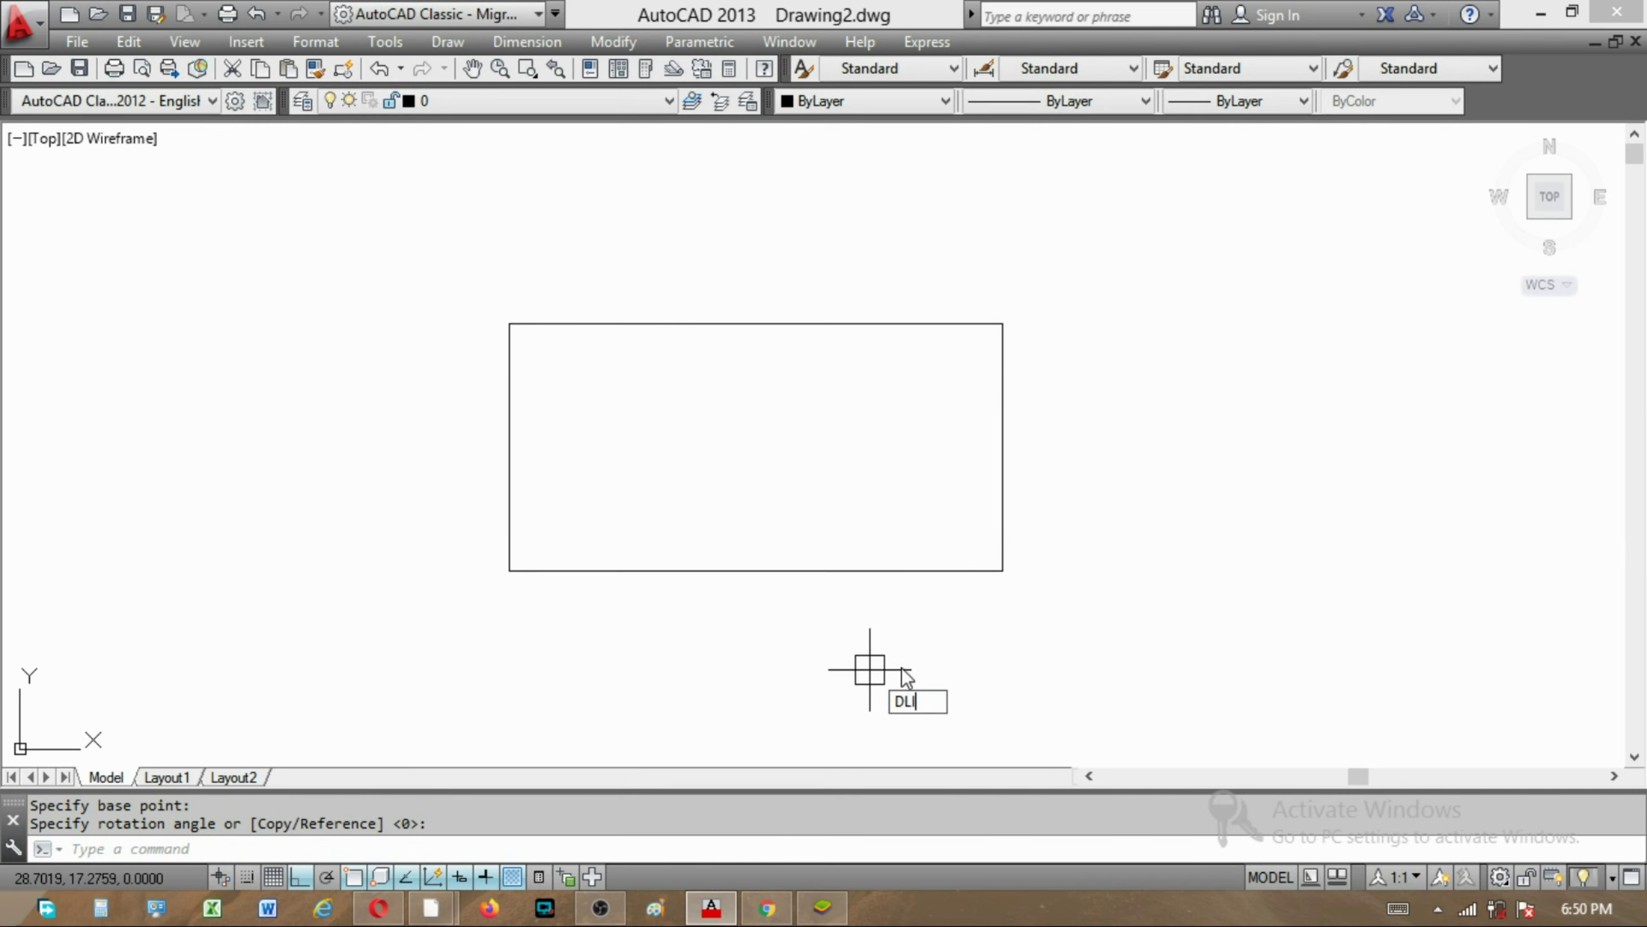
pyautogui.press('Return')
pyautogui.press('Return')
pyautogui.click(1003, 457)
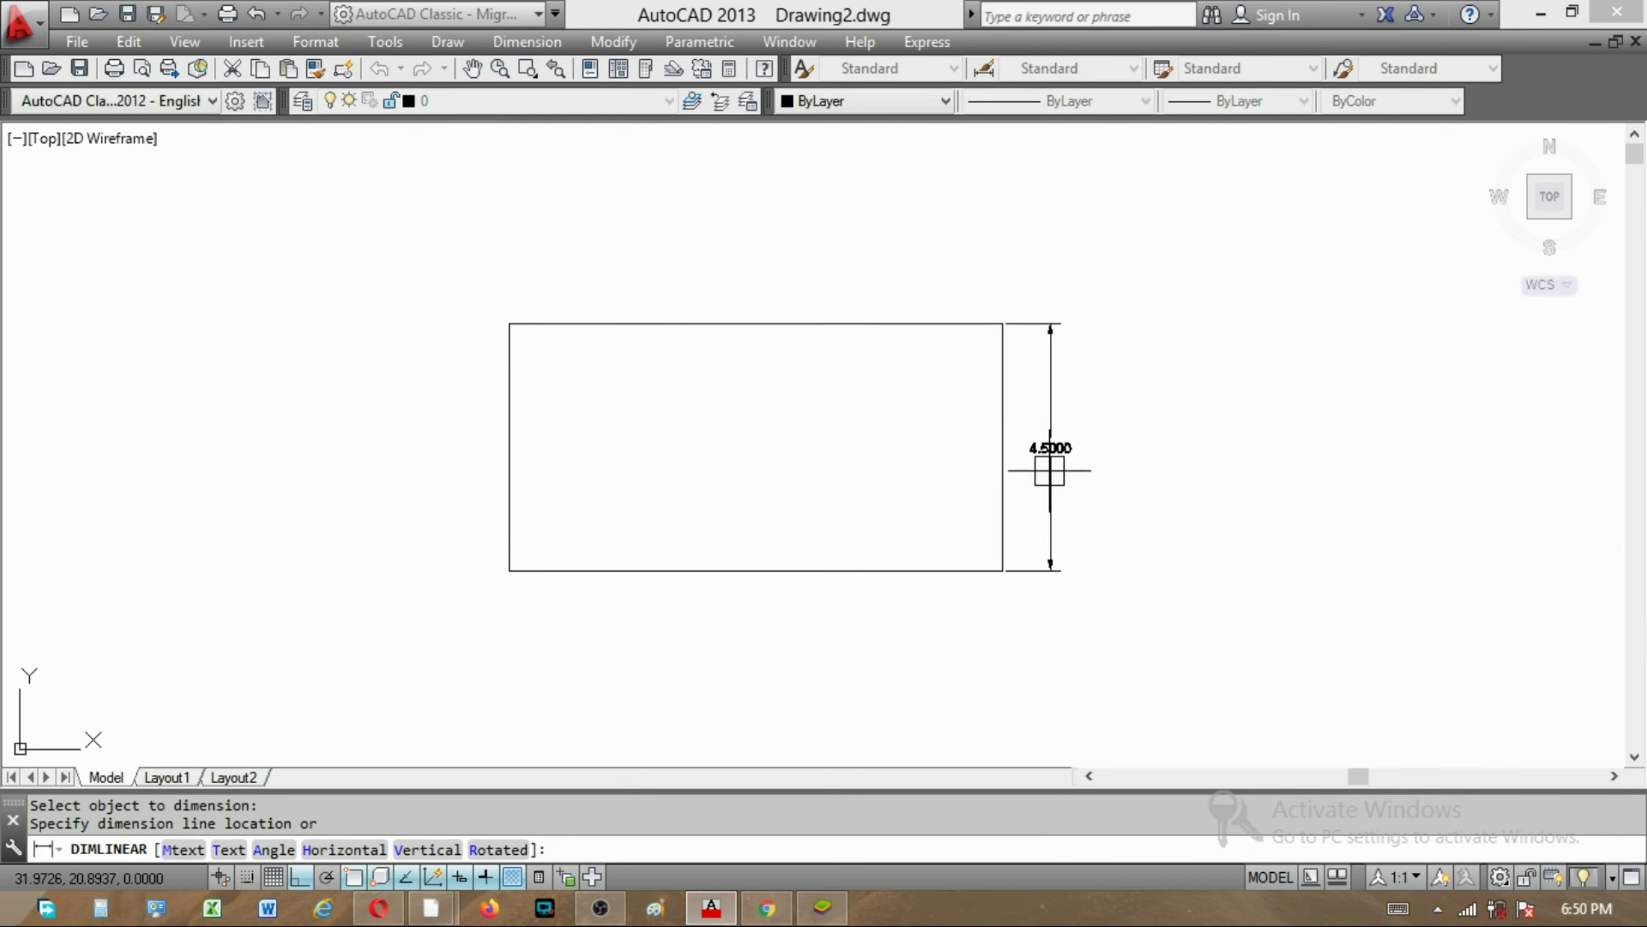
pyautogui.click(1050, 461)
pyautogui.scroll(2, 882, 577)
pyautogui.press('Return')
pyautogui.press('Return')
pyautogui.click(867, 576)
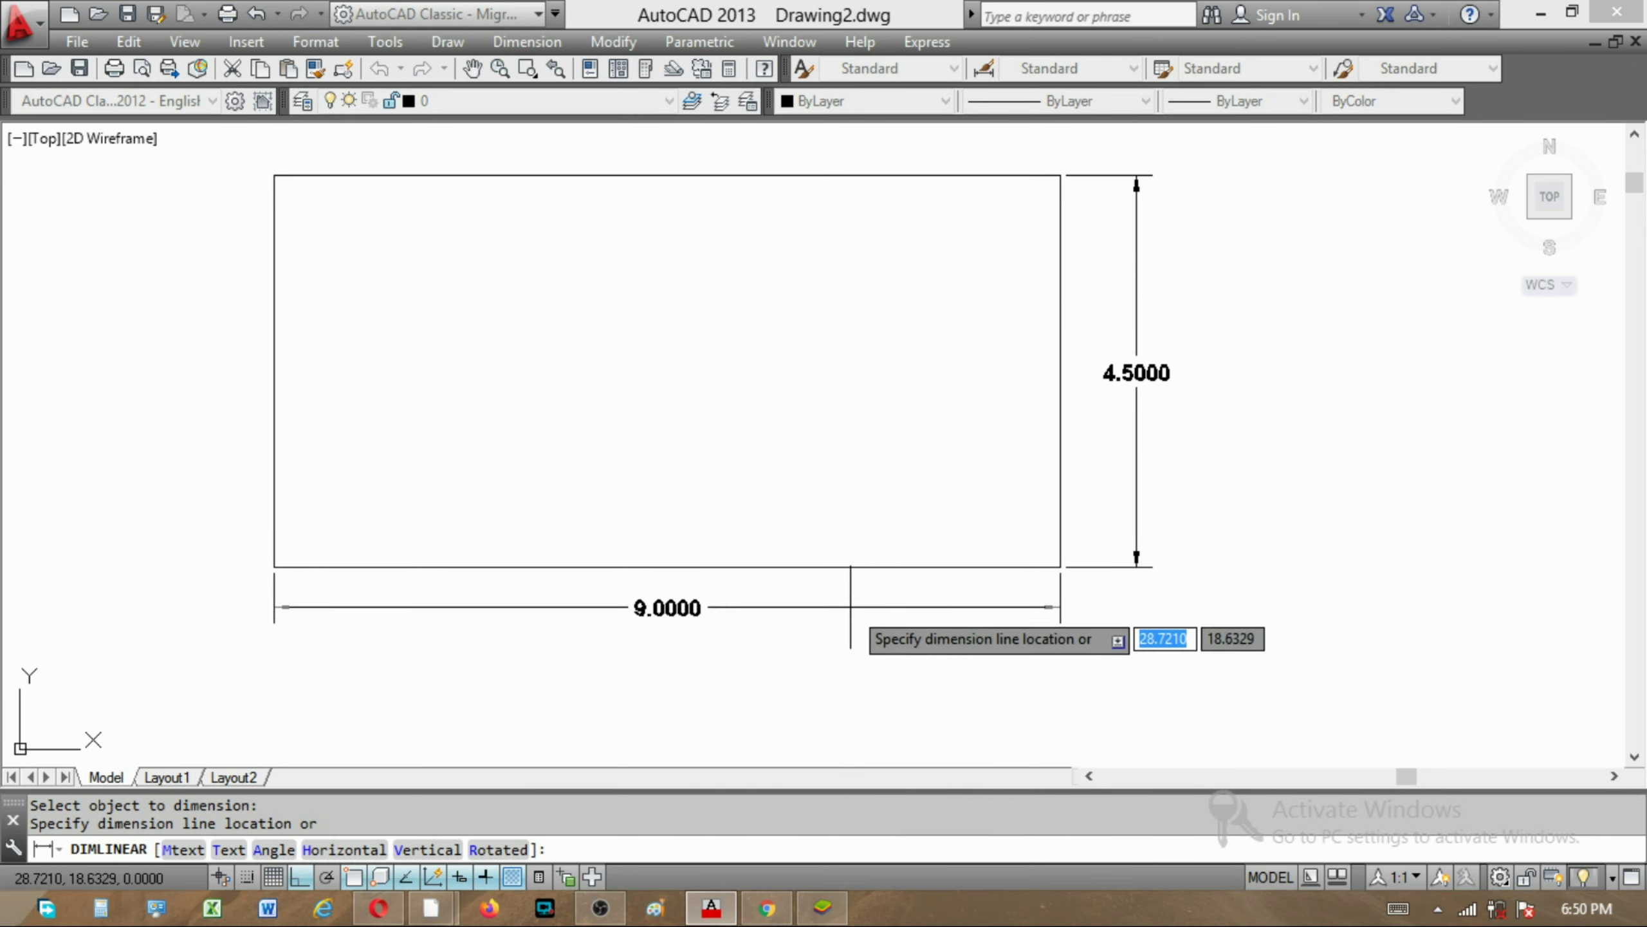
pyautogui.click(846, 655)
pyautogui.scroll(-2, 914, 480)
pyautogui.moveTo(915, 480); pyautogui.dragTo(901, 467, button='middle')
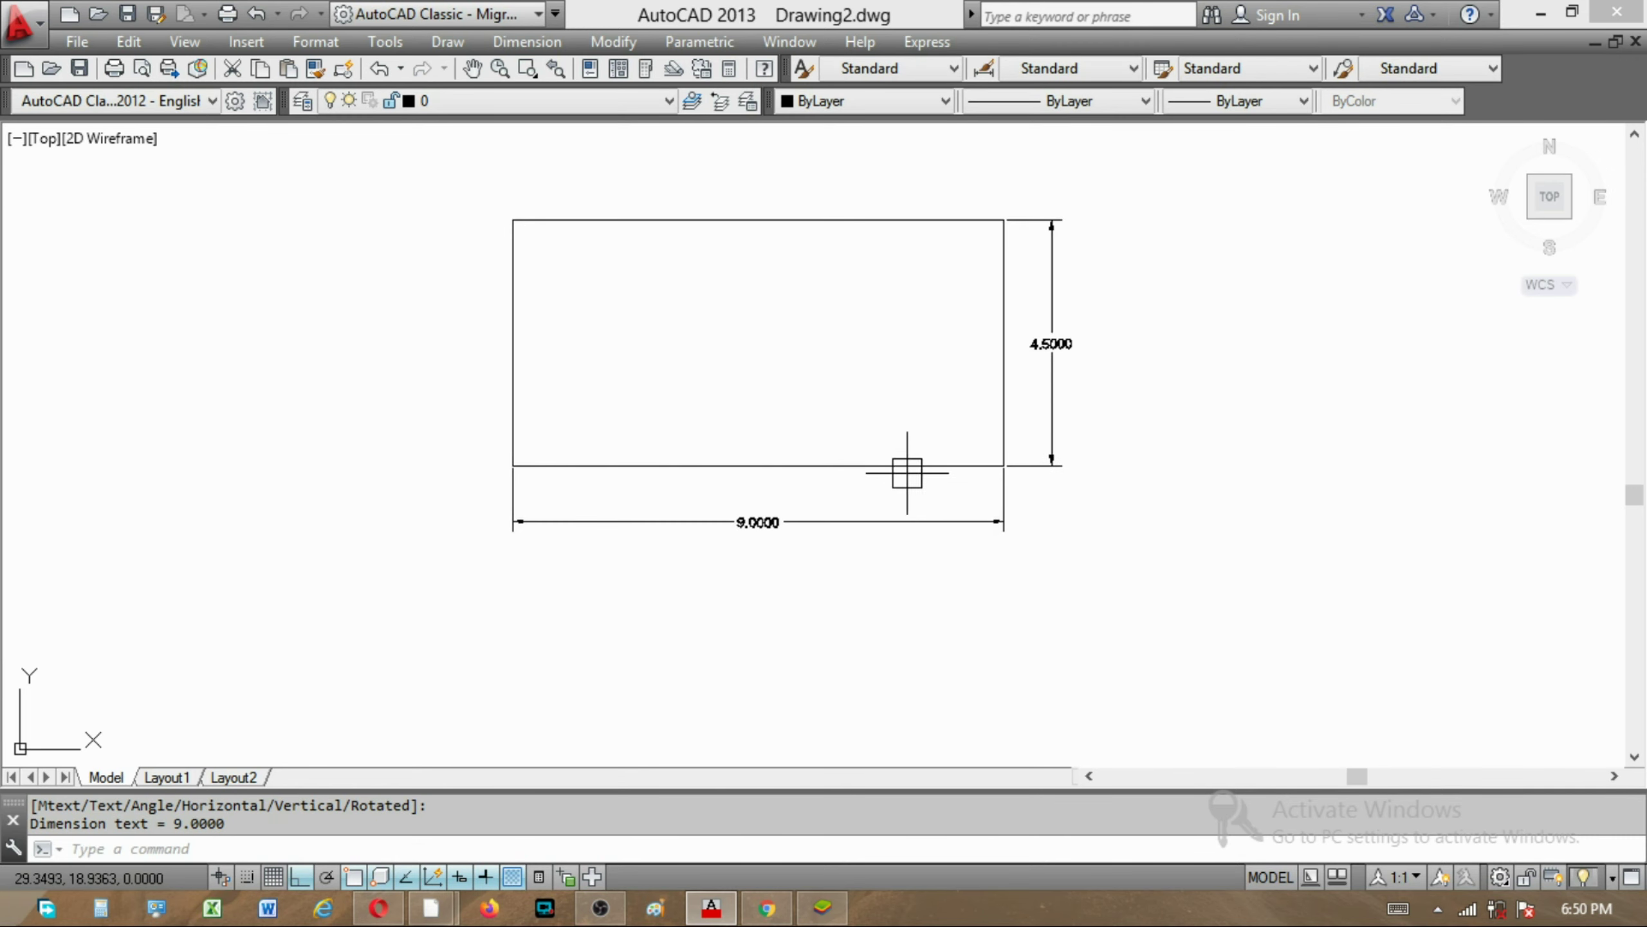
pyautogui.scroll(2, 895, 466)
pyautogui.scroll(-2, 859, 441)
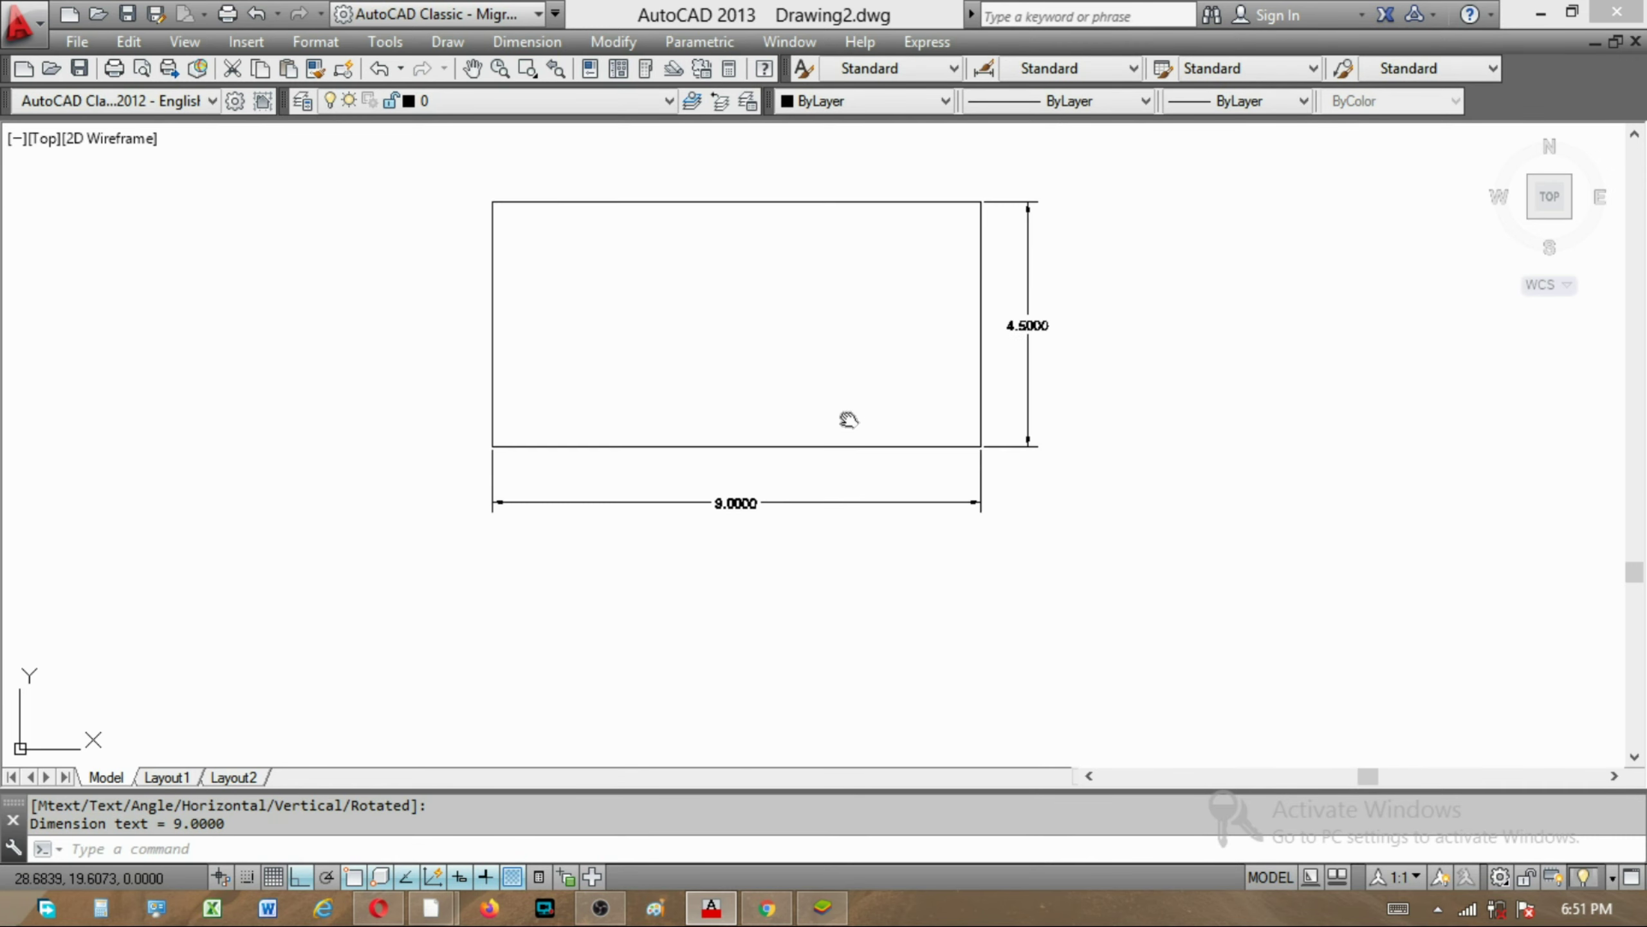
pyautogui.moveTo(849, 416)
pyautogui.mouseDown(button='middle')
pyautogui.moveTo(845, 467)
pyautogui.moveTo(750, 372)
pyautogui.mouseUp(button='middle')
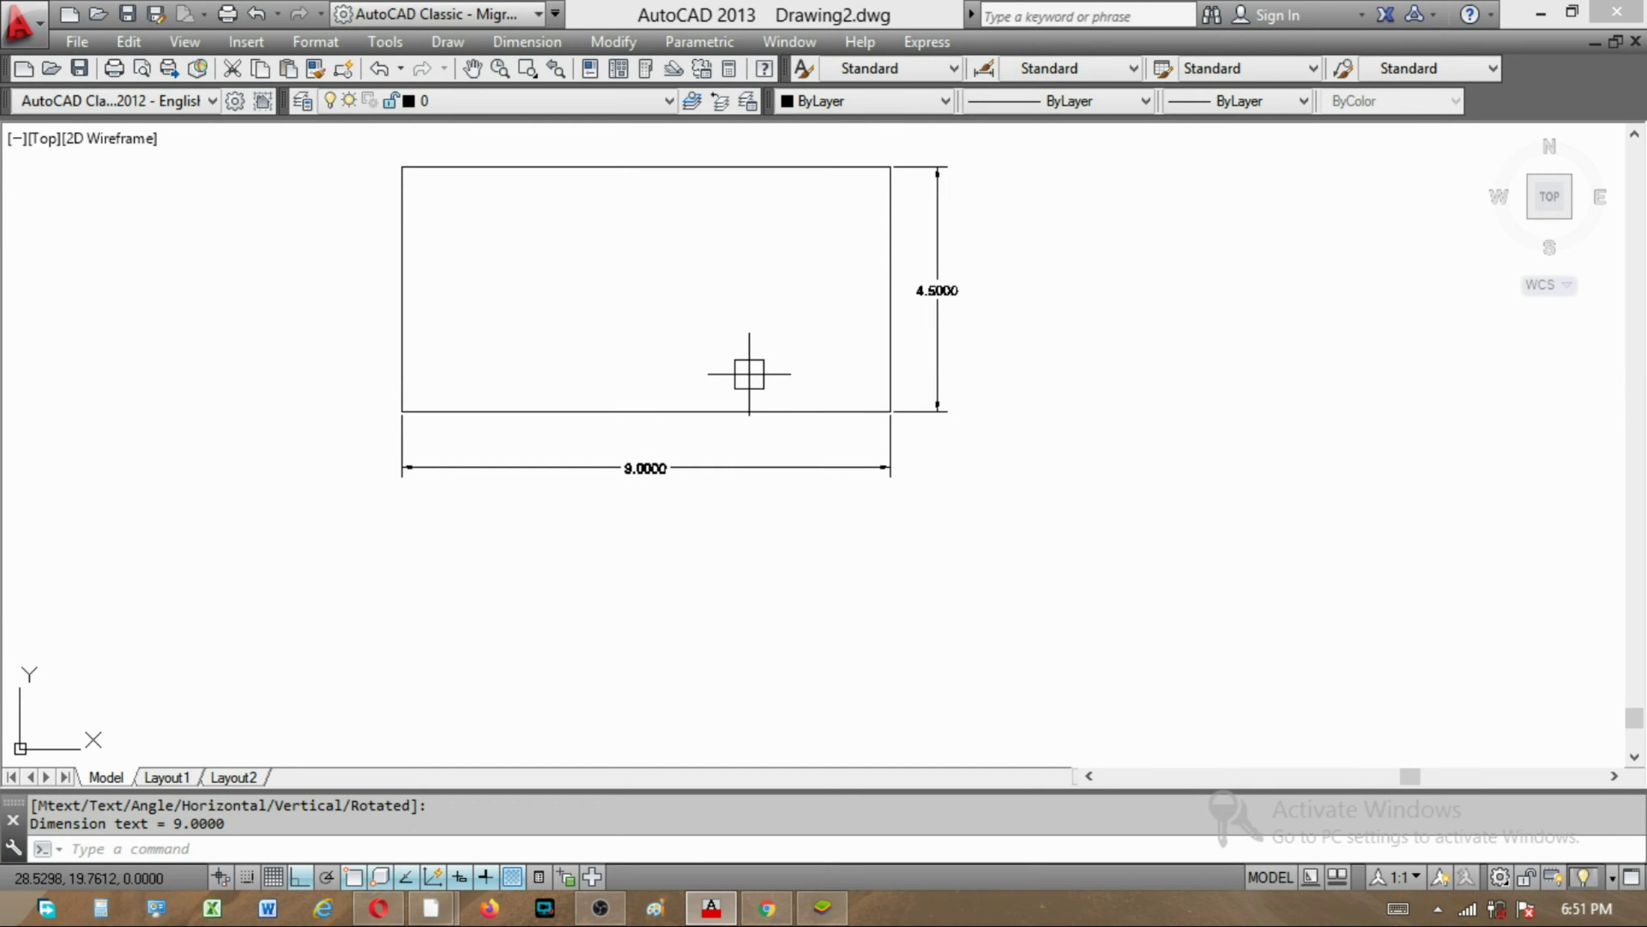
# Switch to the SW Isometric 3D view and zoom out on the rectangle
pyautogui.click(191, 46)
pyautogui.moveTo(236, 563)
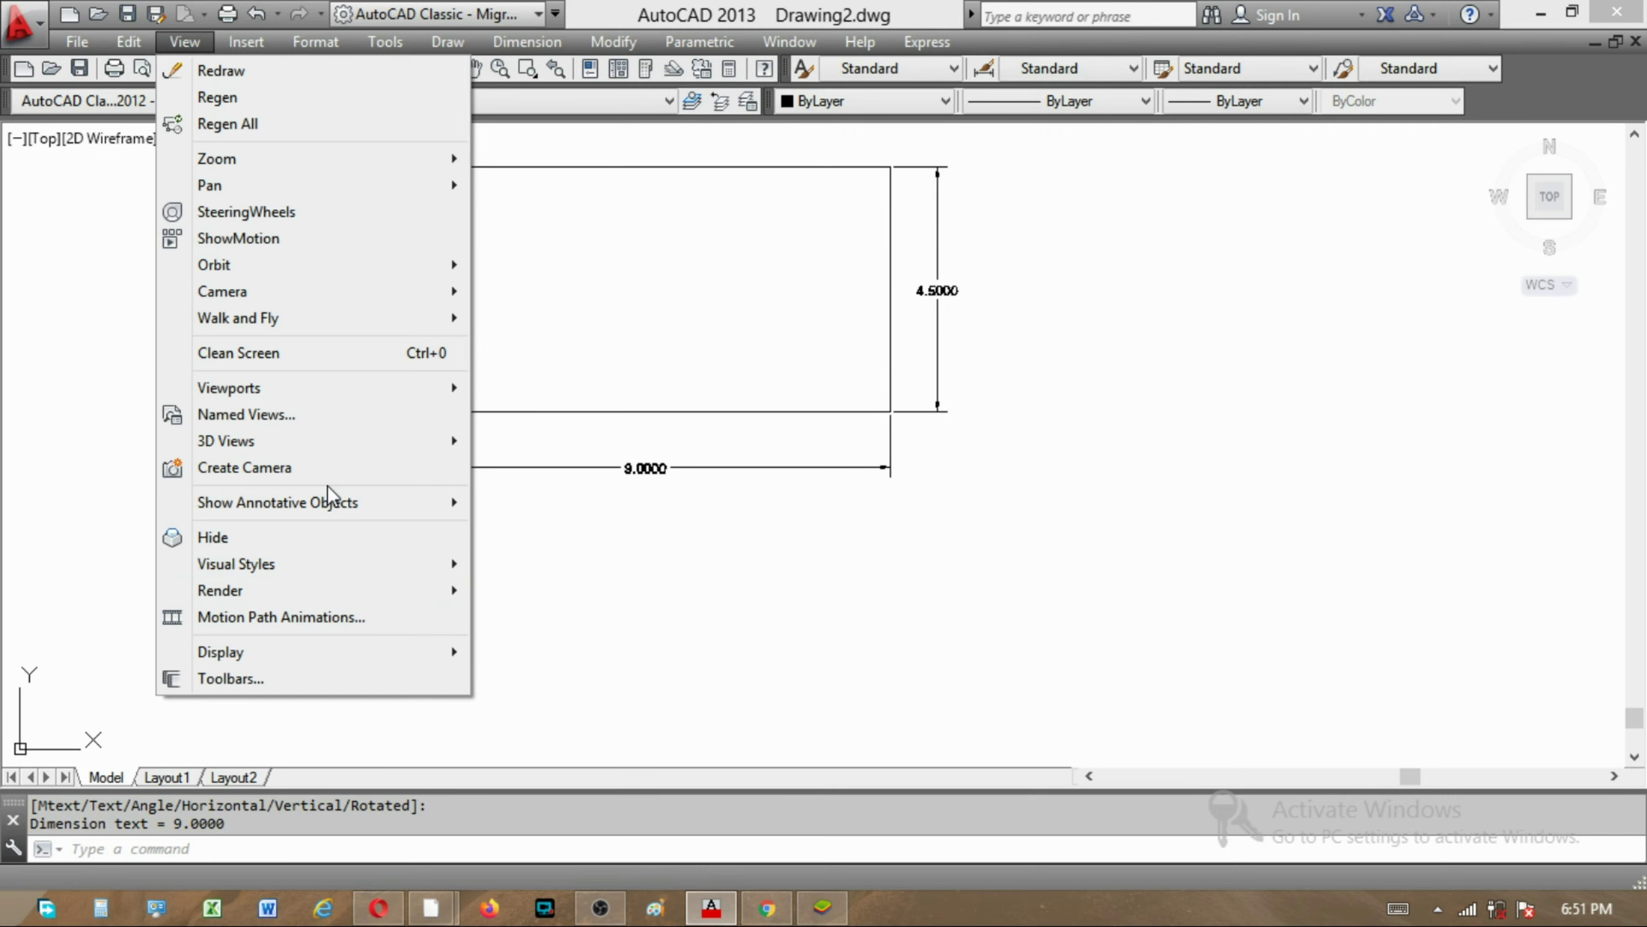
pyautogui.click(532, 689)
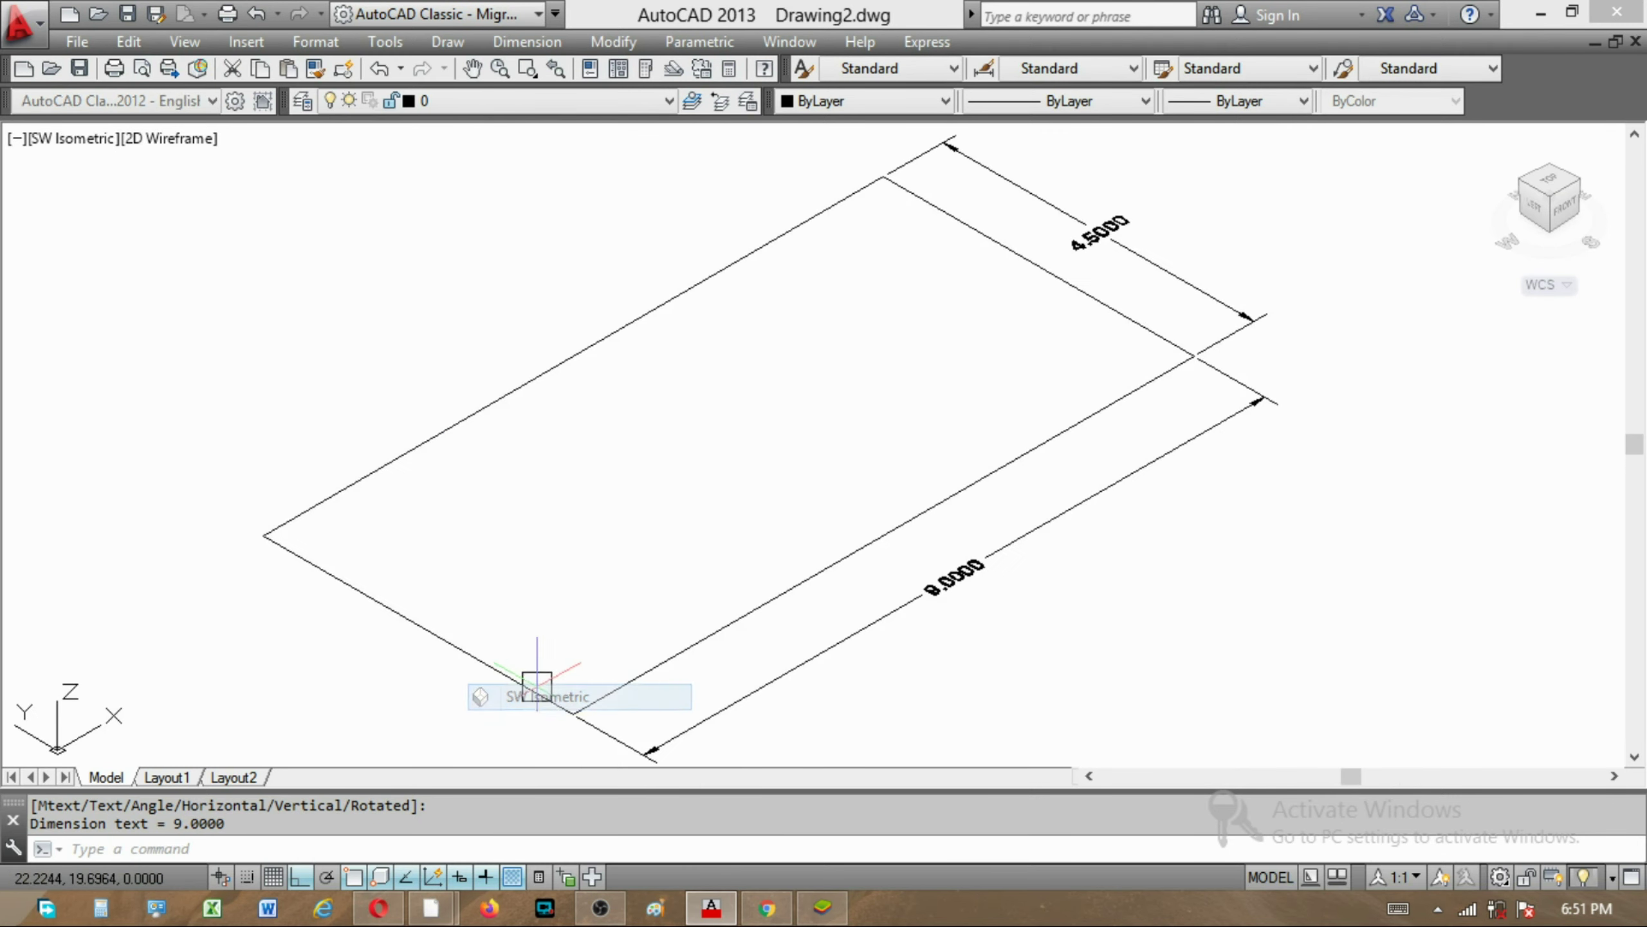
pyautogui.scroll(-2, 827, 504)
pyautogui.scroll(-1, 900, 541)
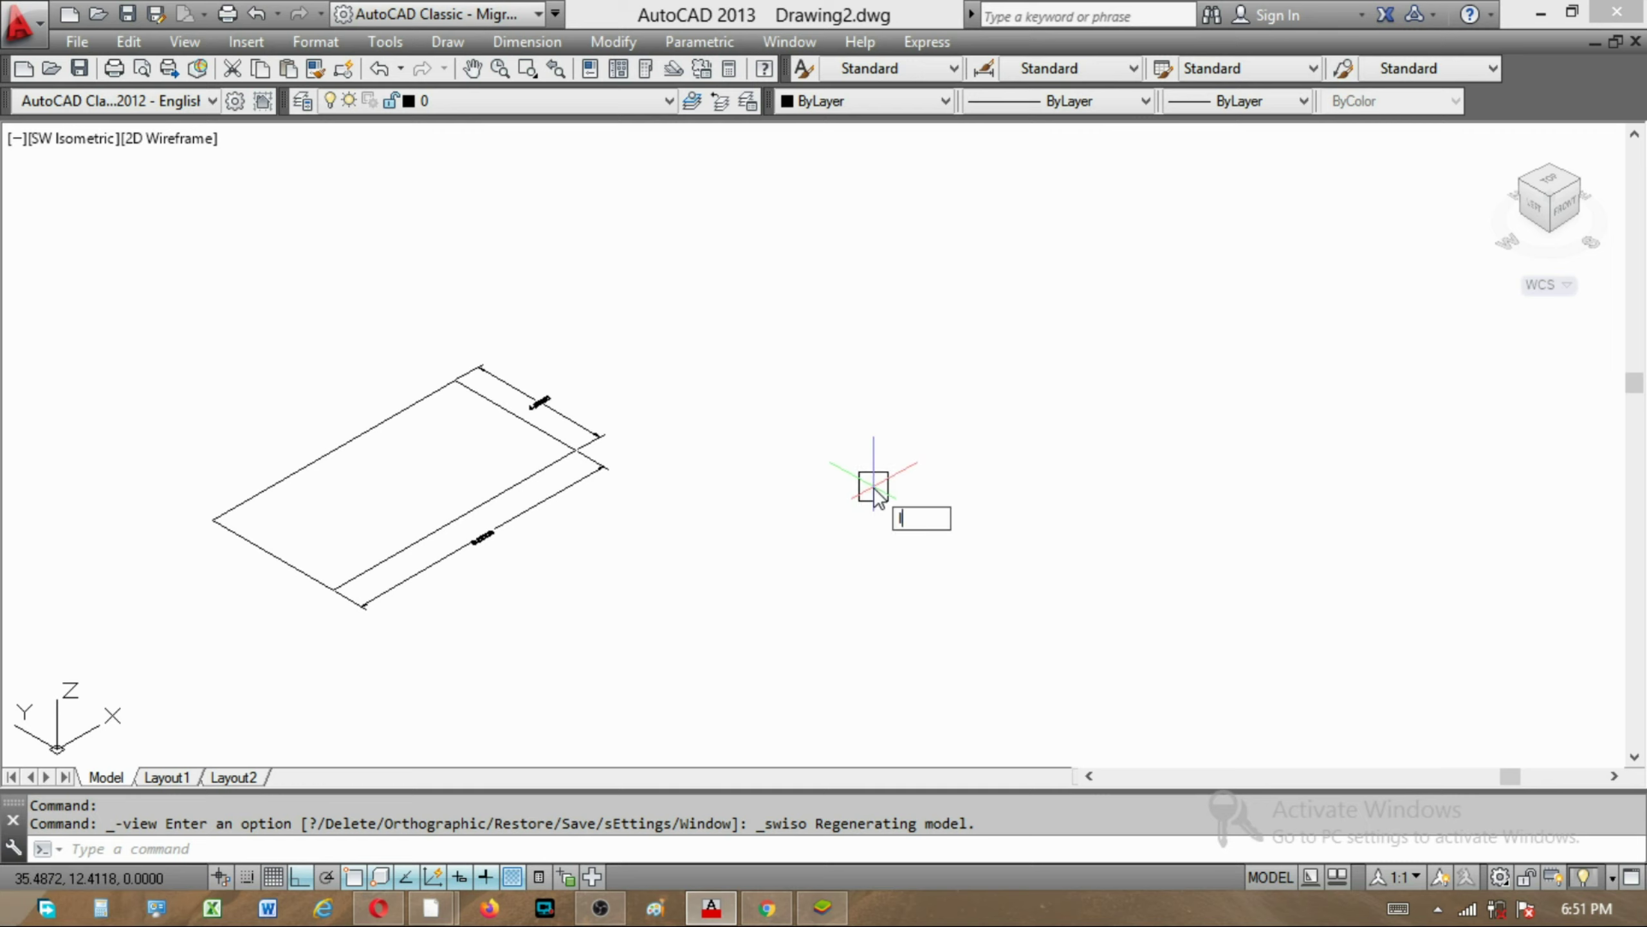
# Draw the box's base outline with lines of 4.5, 9, 4.5 and 9
pyautogui.write('L')
pyautogui.press('Return')
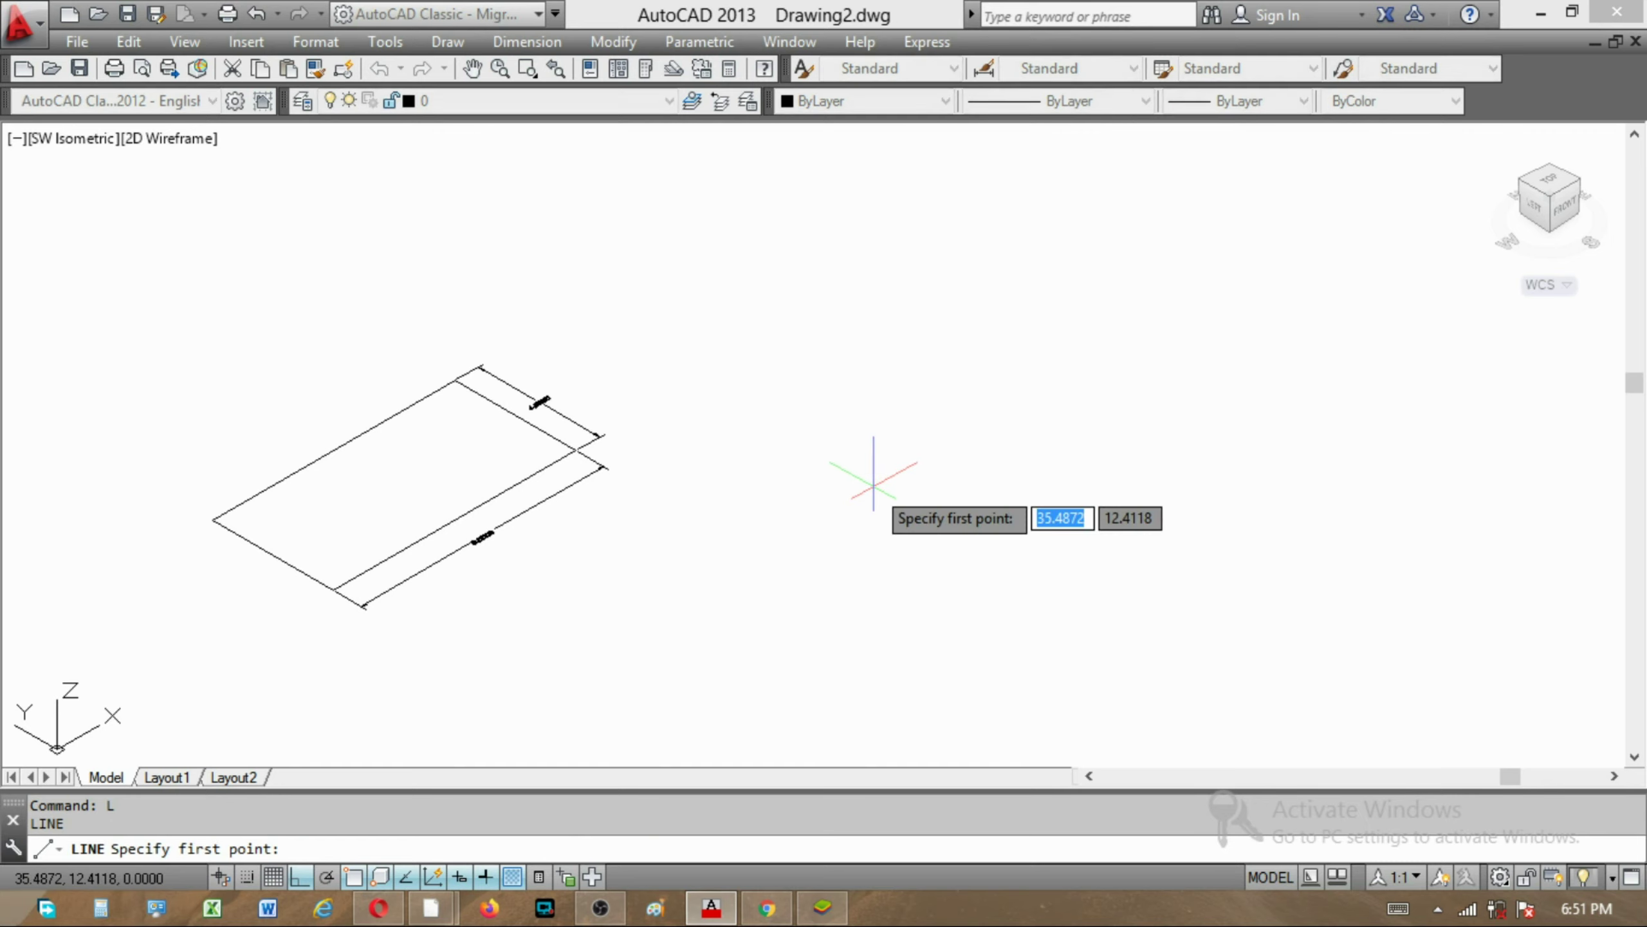
pyautogui.click(873, 487)
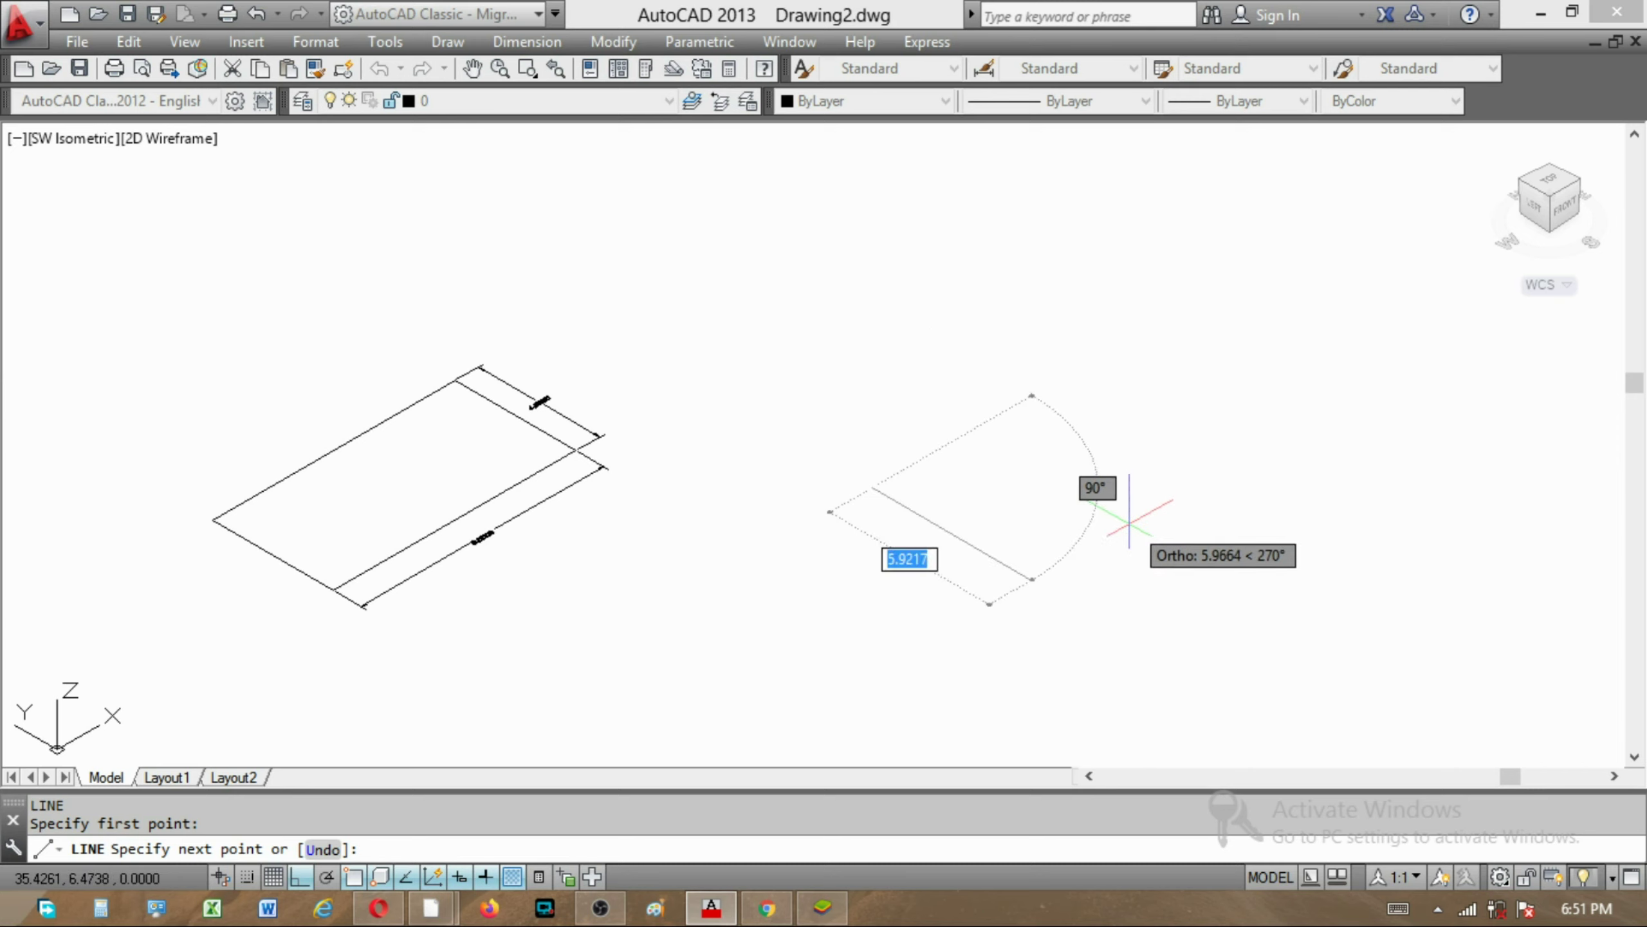
pyautogui.write('4.5')
pyautogui.press('Return')
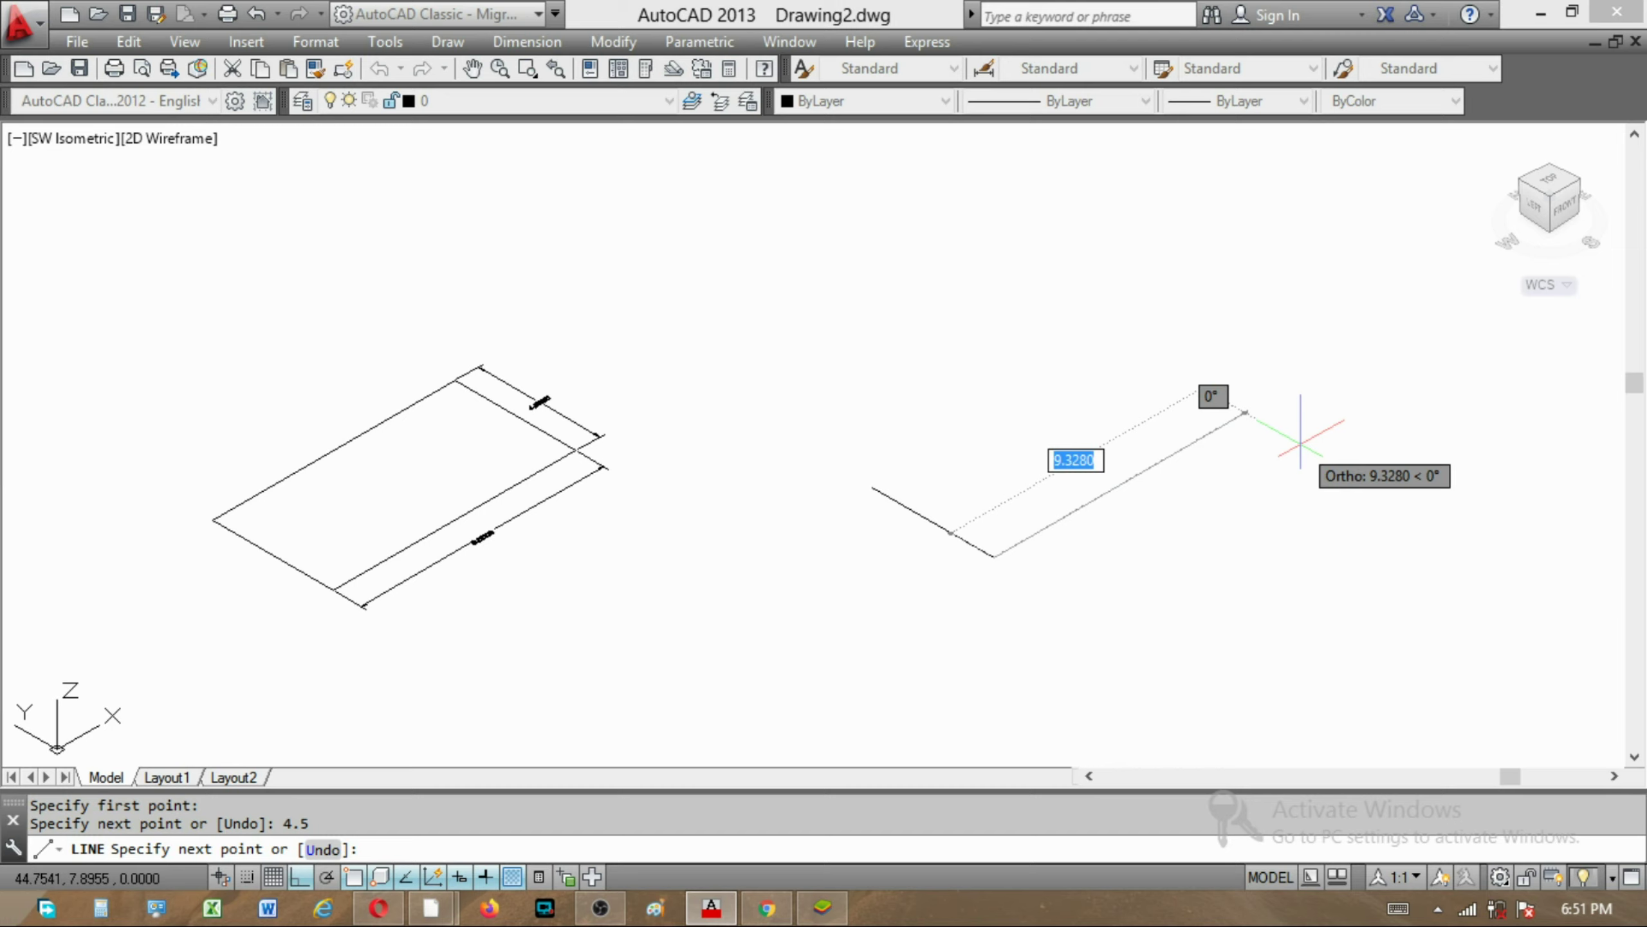
pyautogui.write('9')
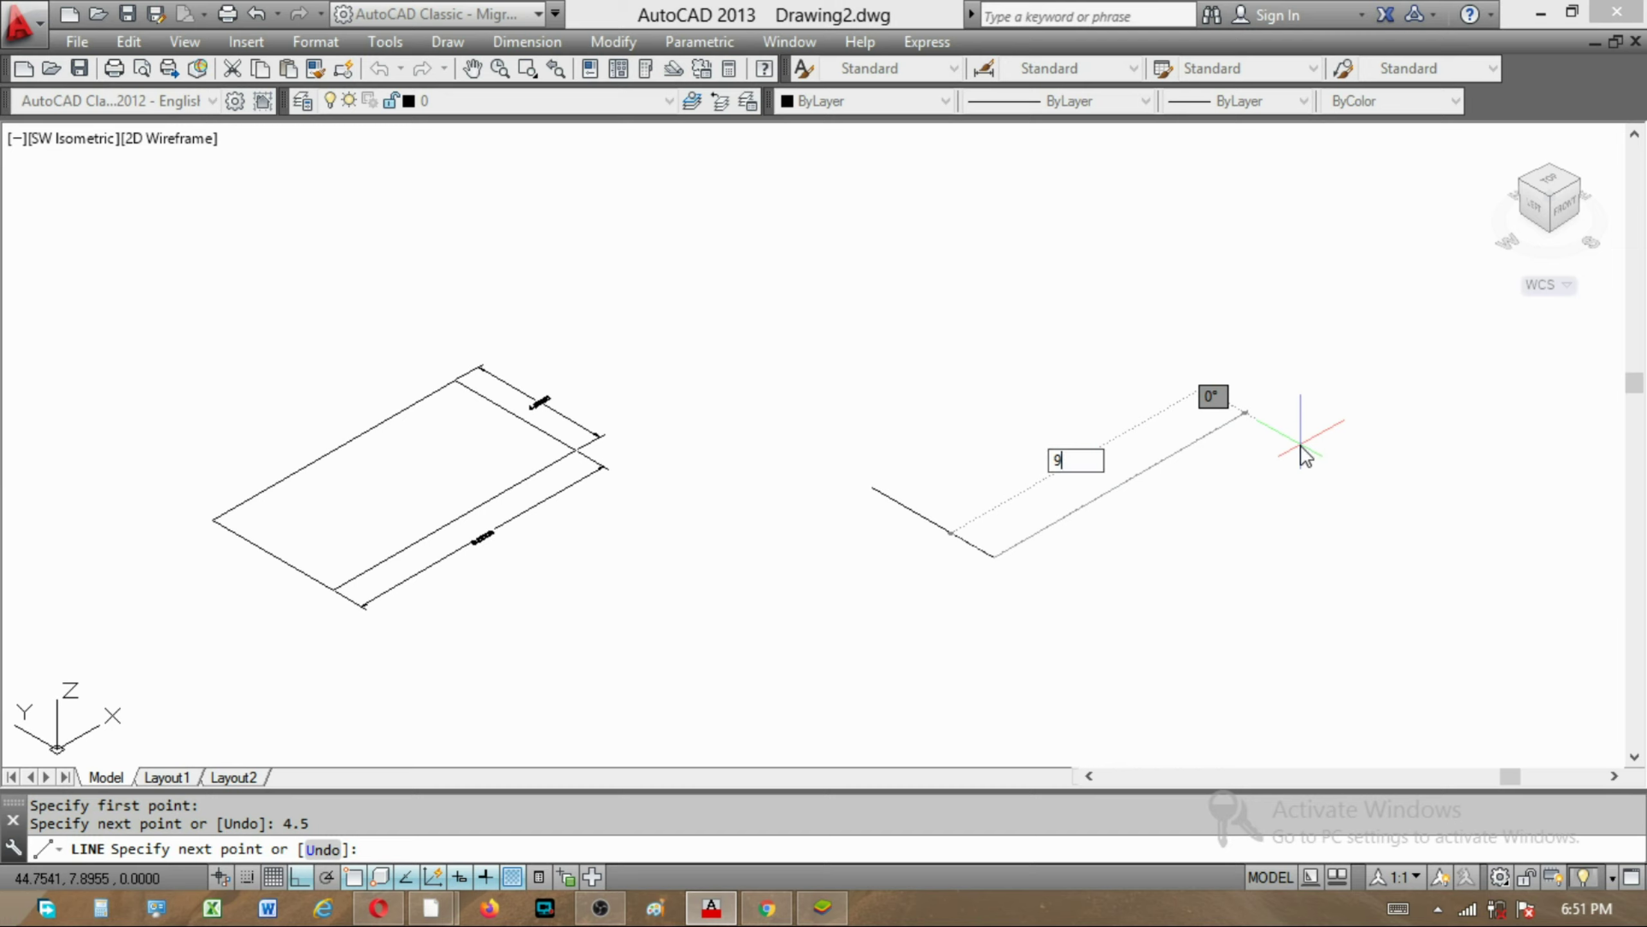
pyautogui.press('Return')
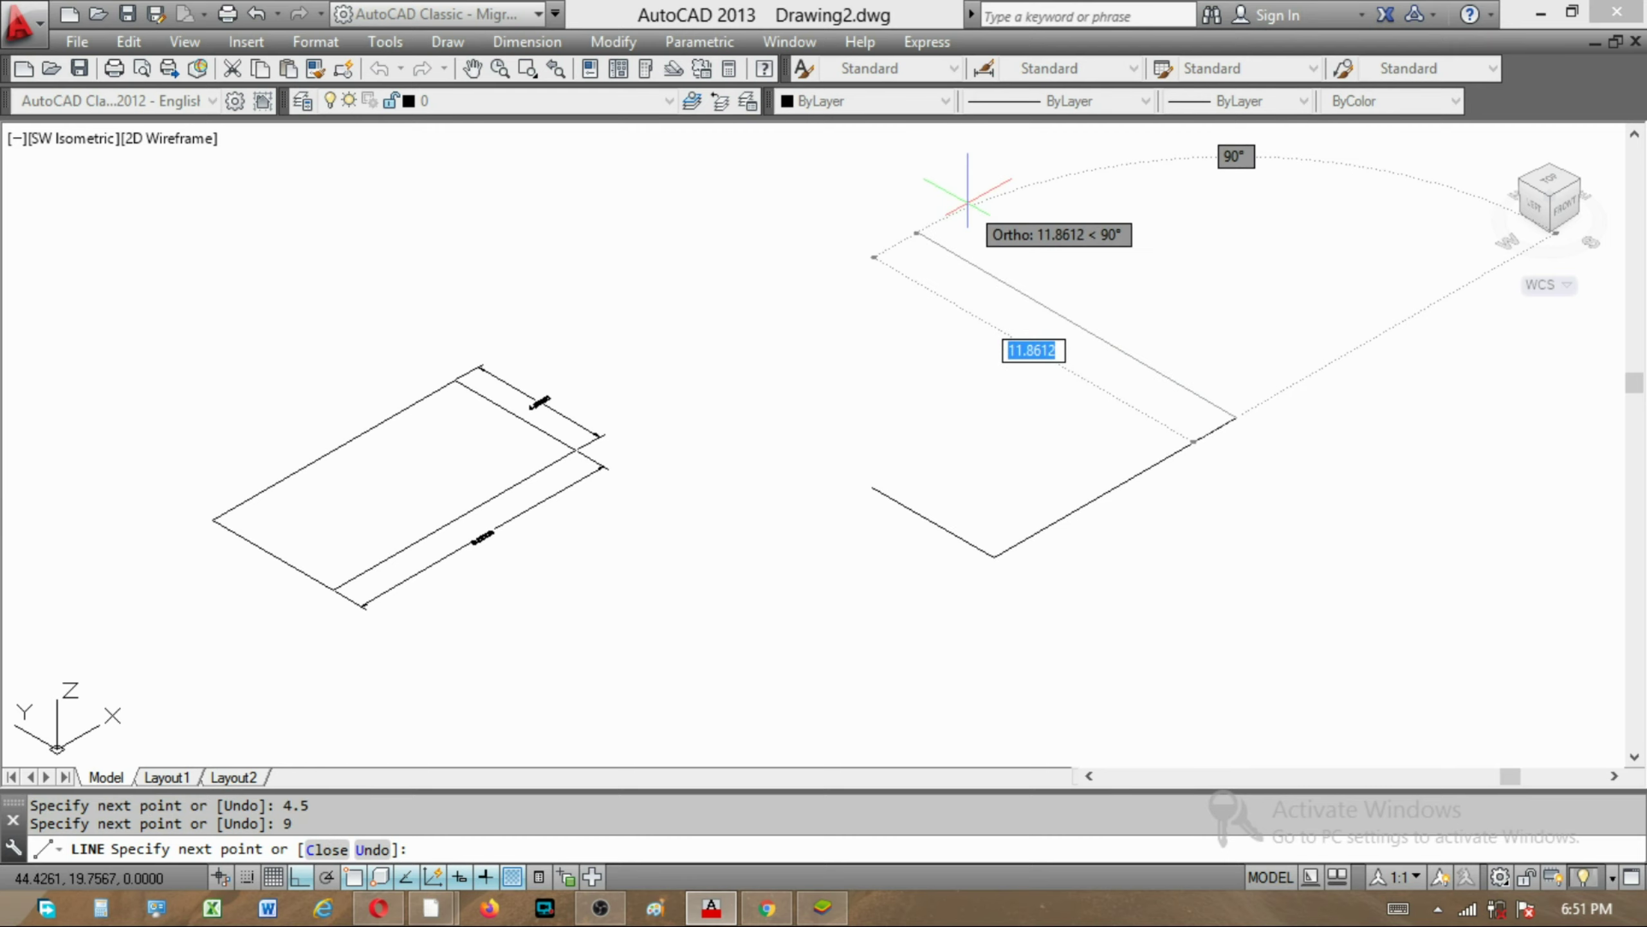
pyautogui.write('4.5')
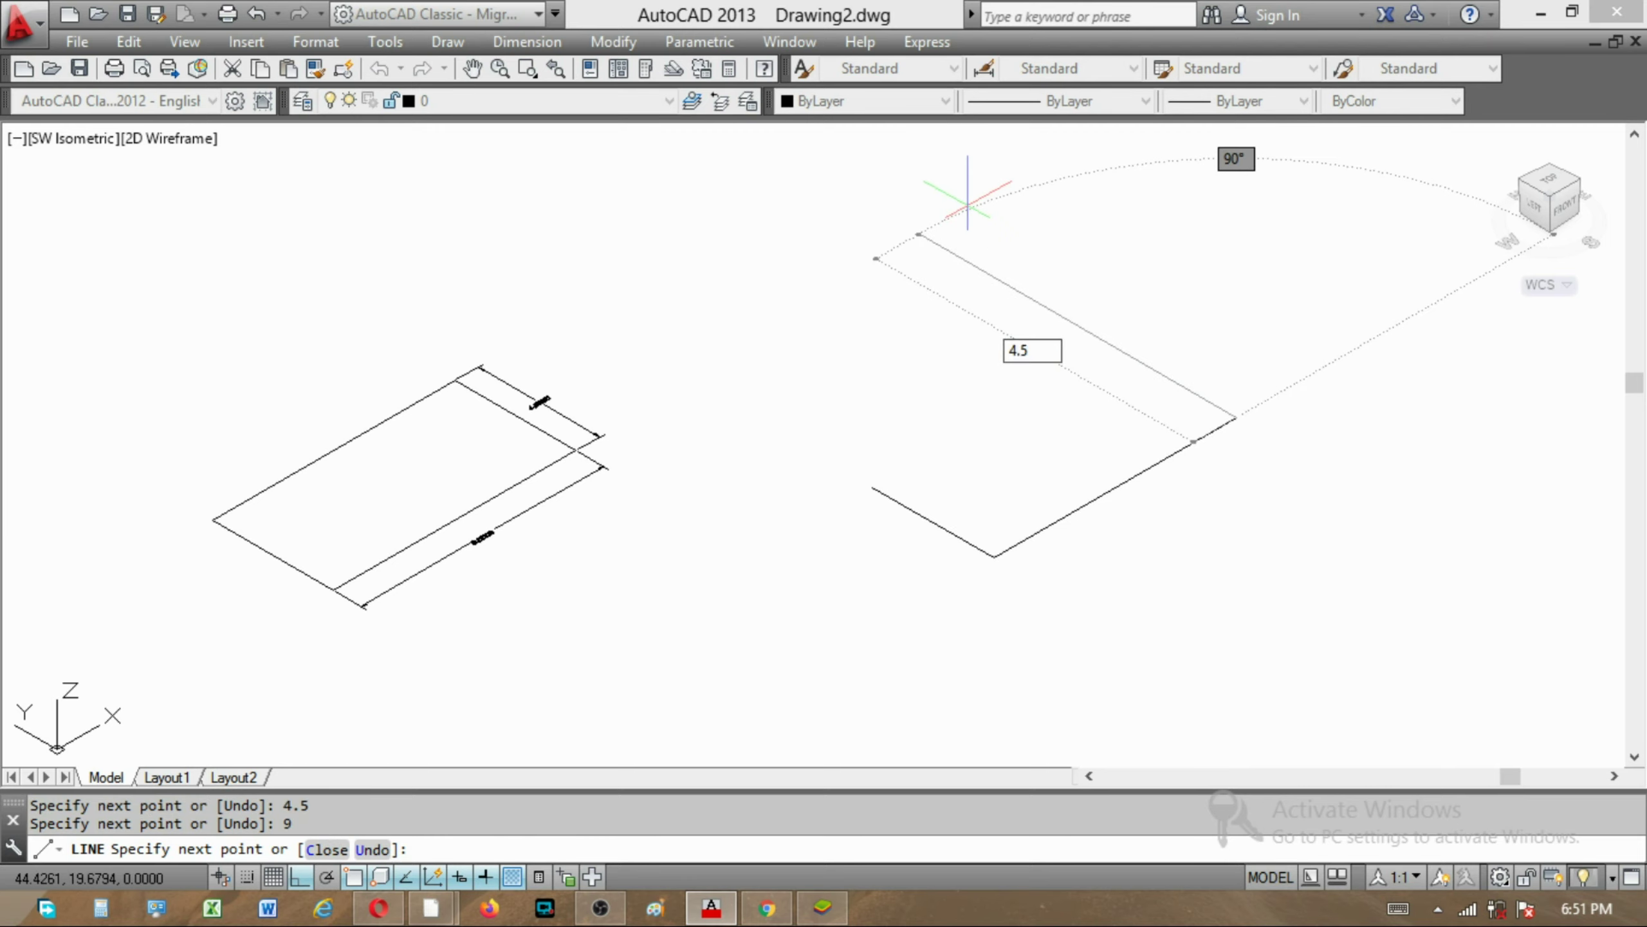
pyautogui.press('Return')
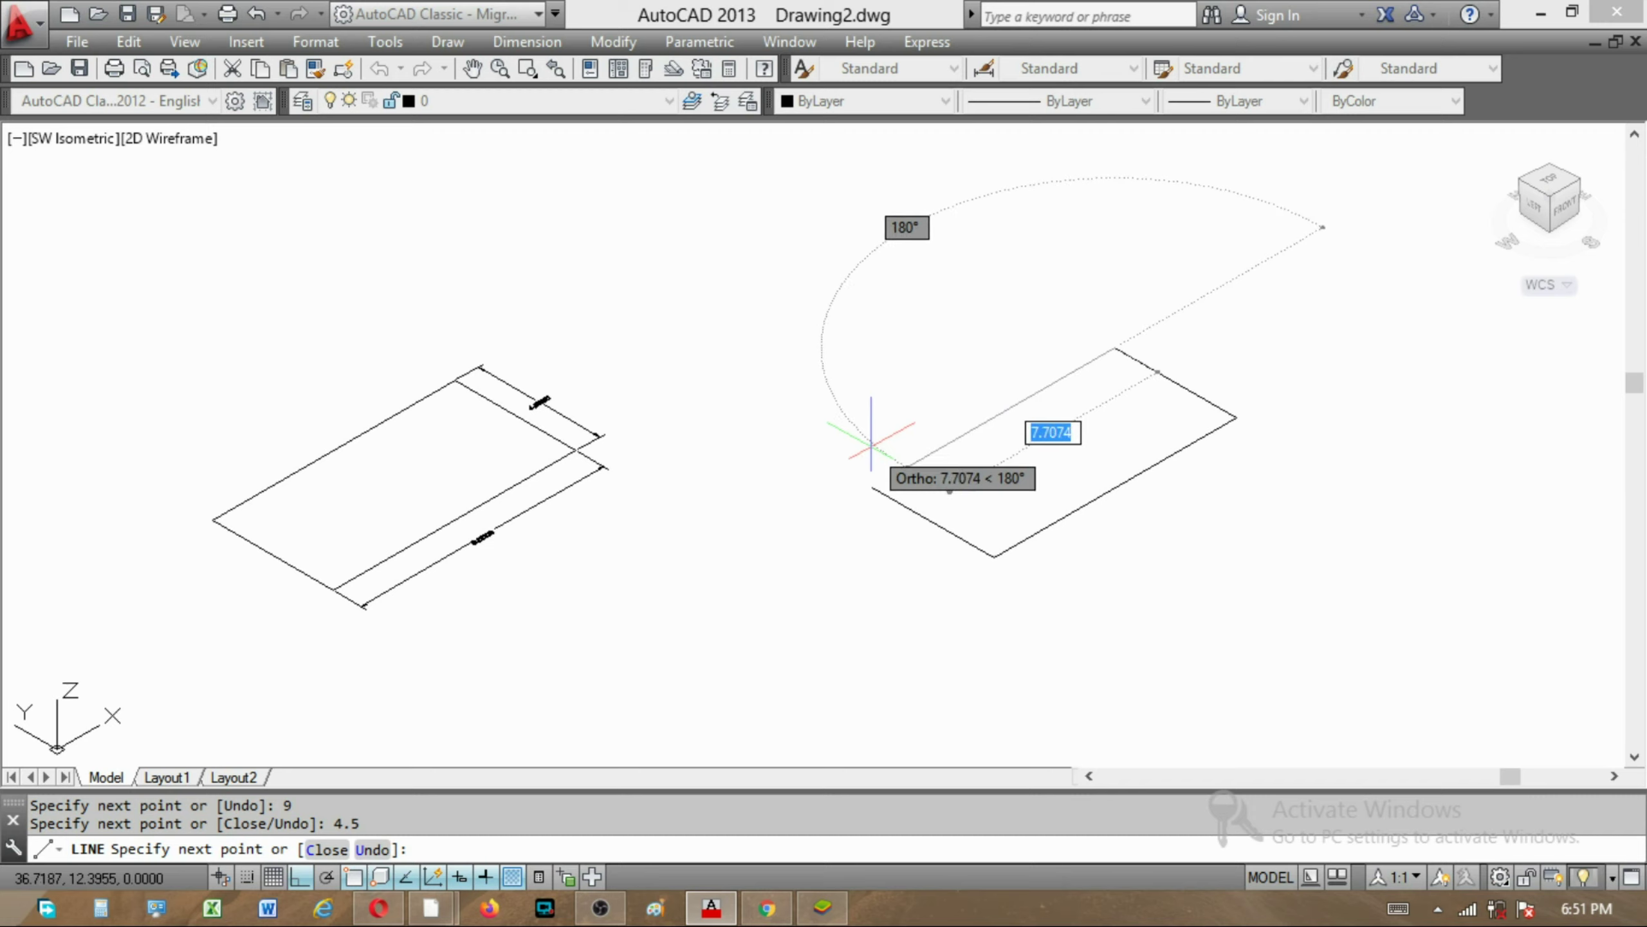
pyautogui.write('9')
pyautogui.press('Return')
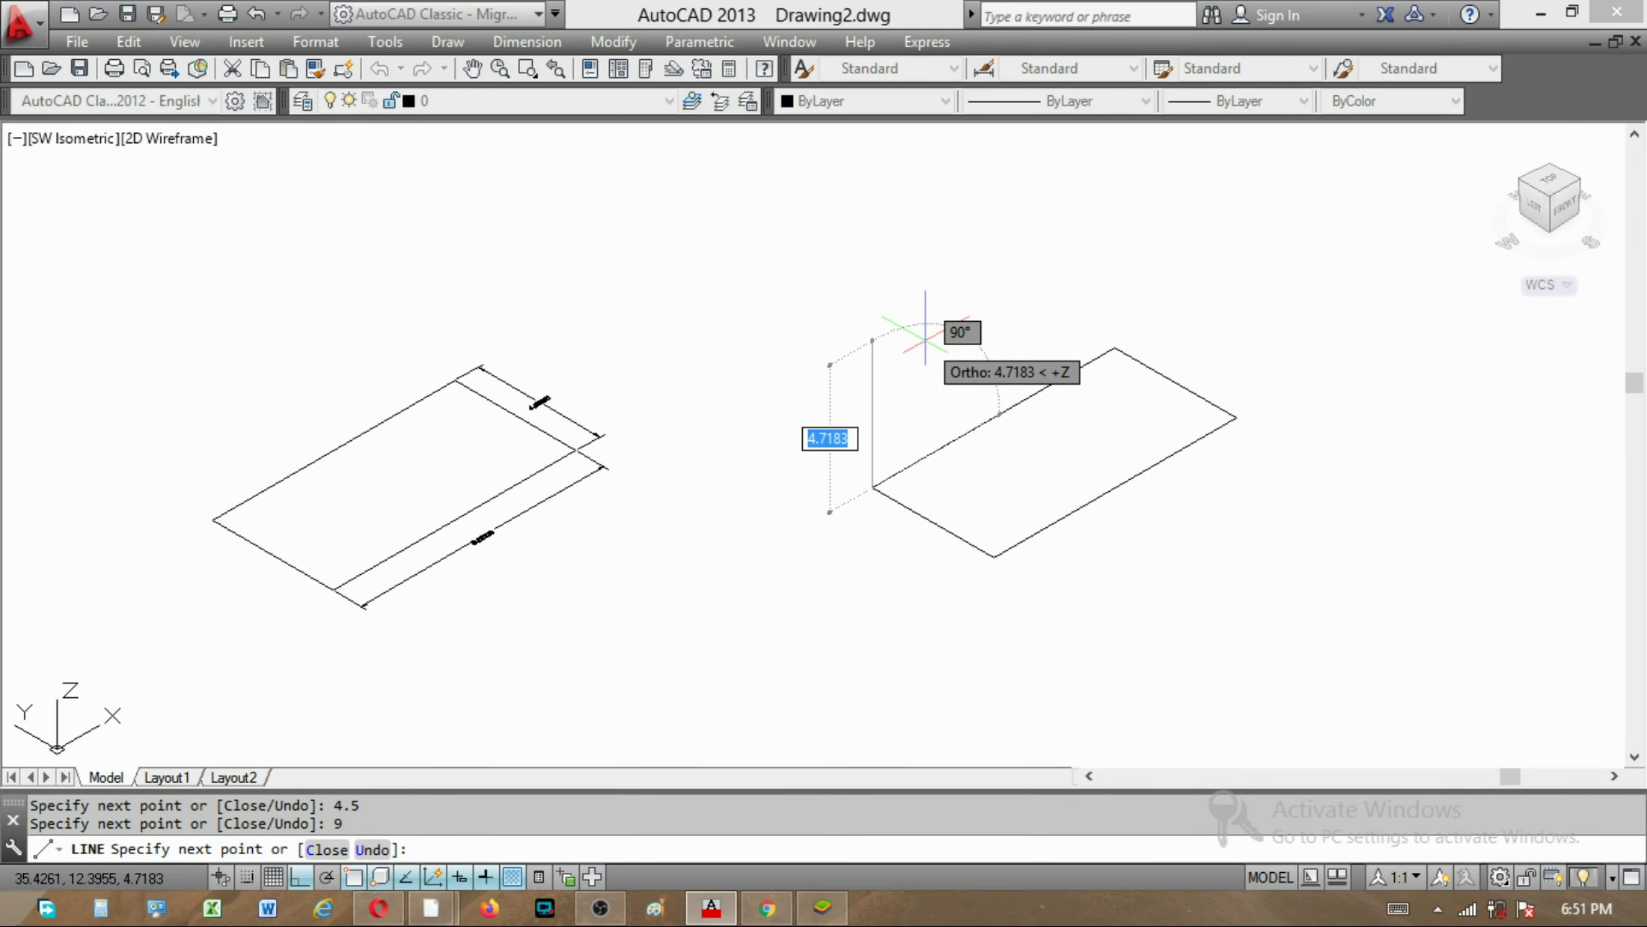
# Continue the line chain with a 3-unit vertical edge and a 9-unit top edge
pyautogui.write('3')
pyautogui.press('Return')
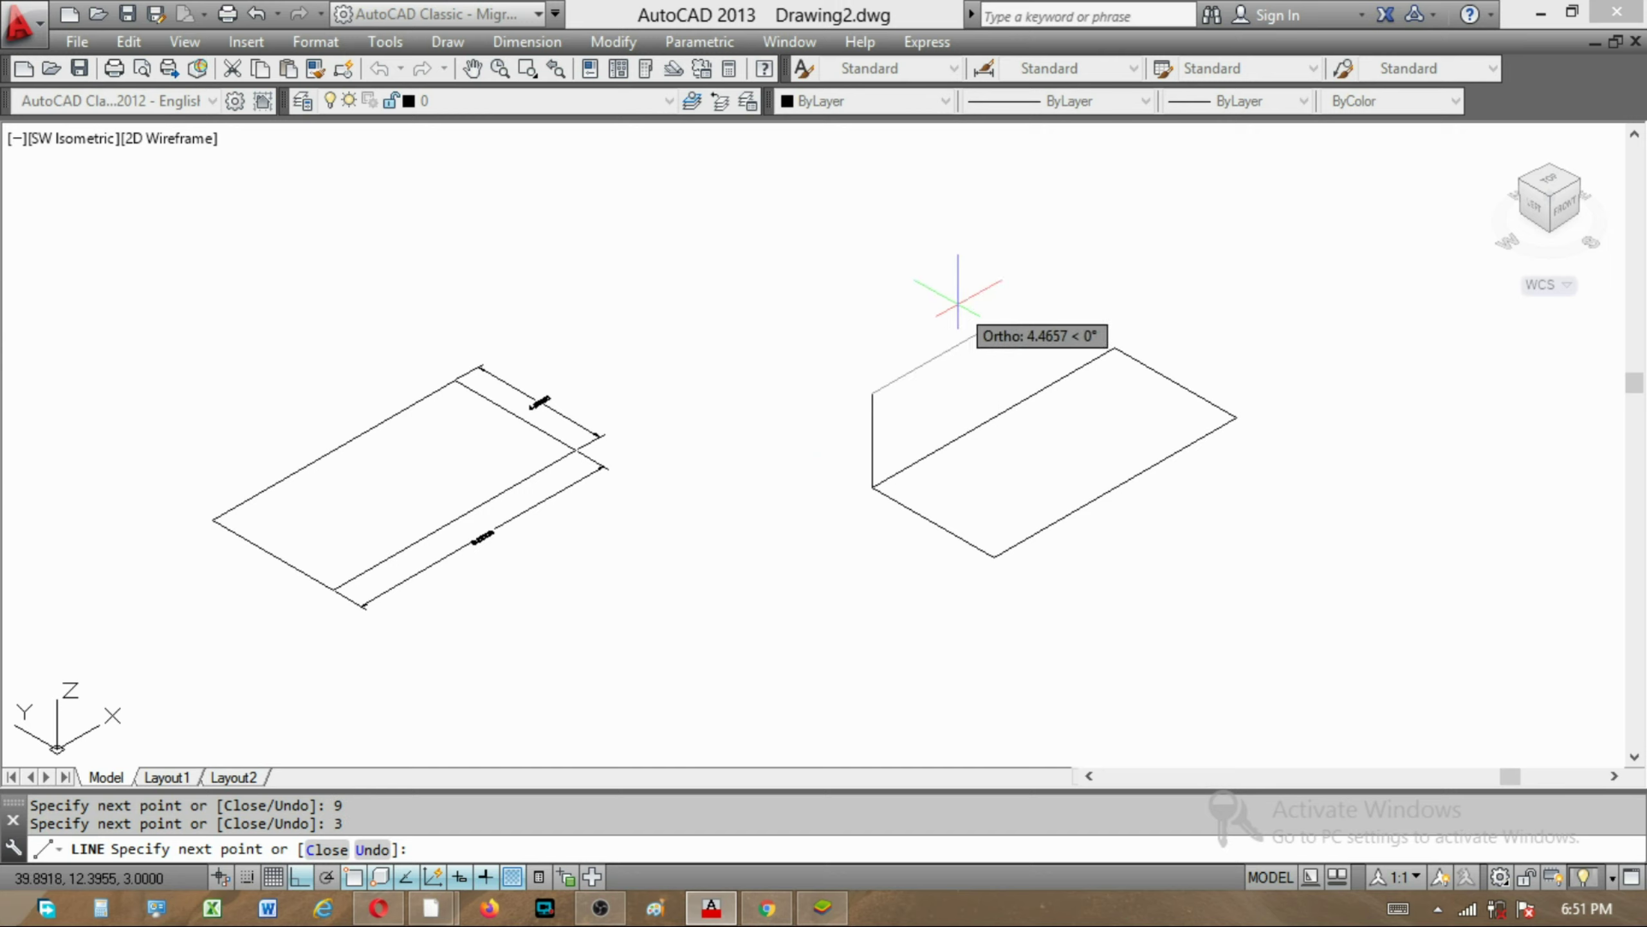
pyautogui.write('9')
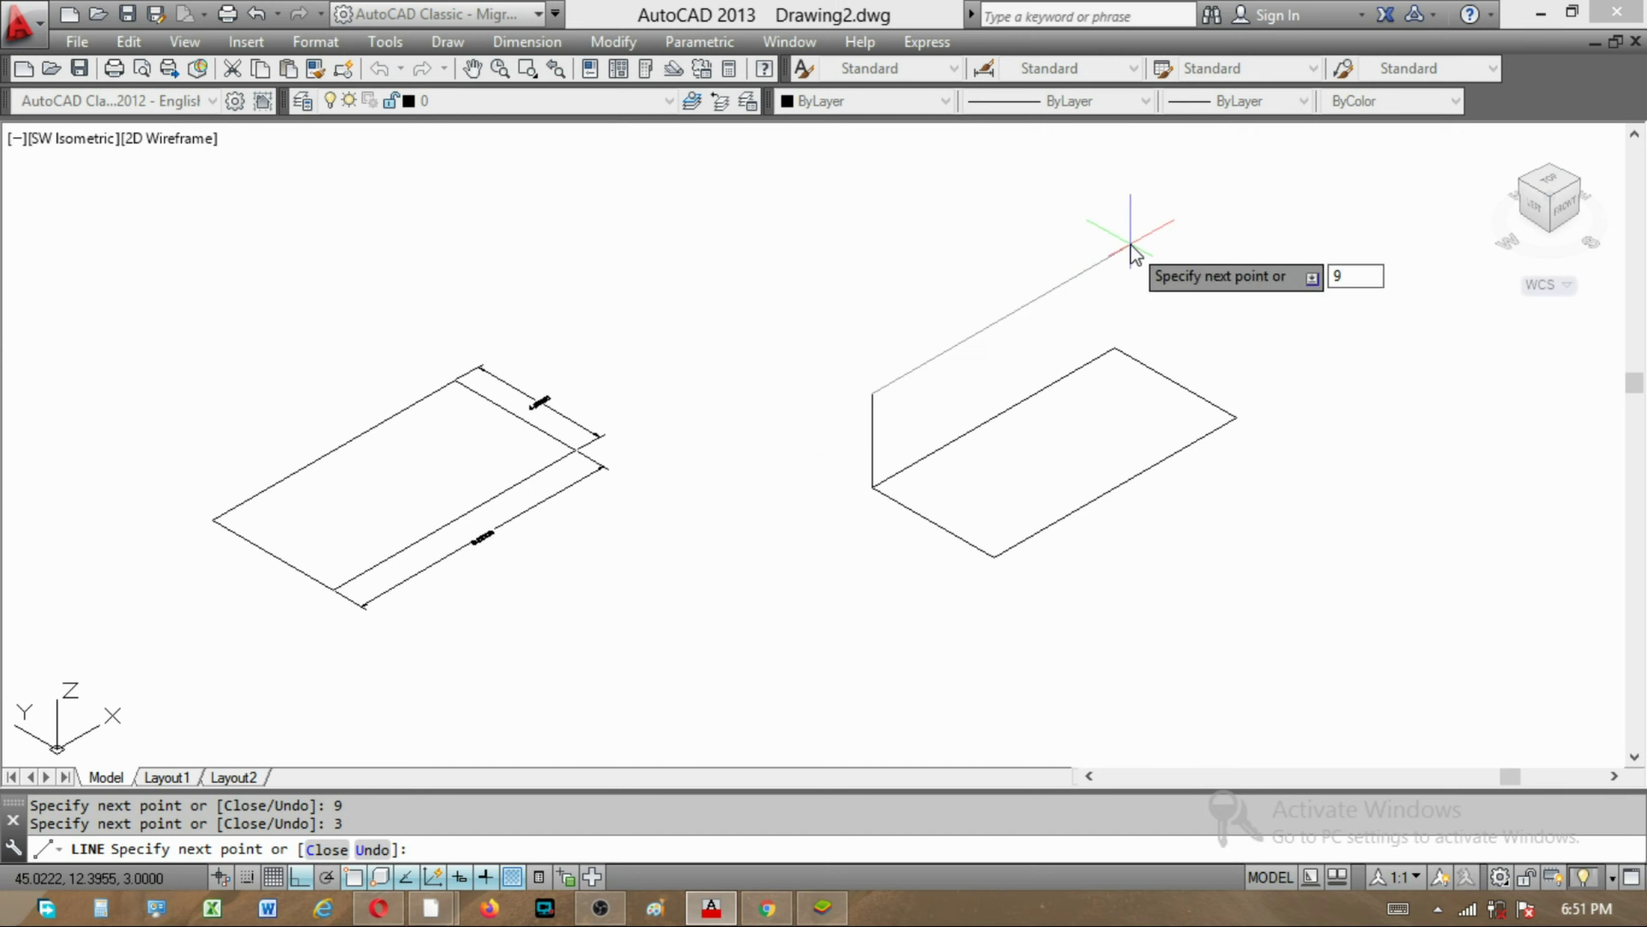
pyautogui.press('Return')
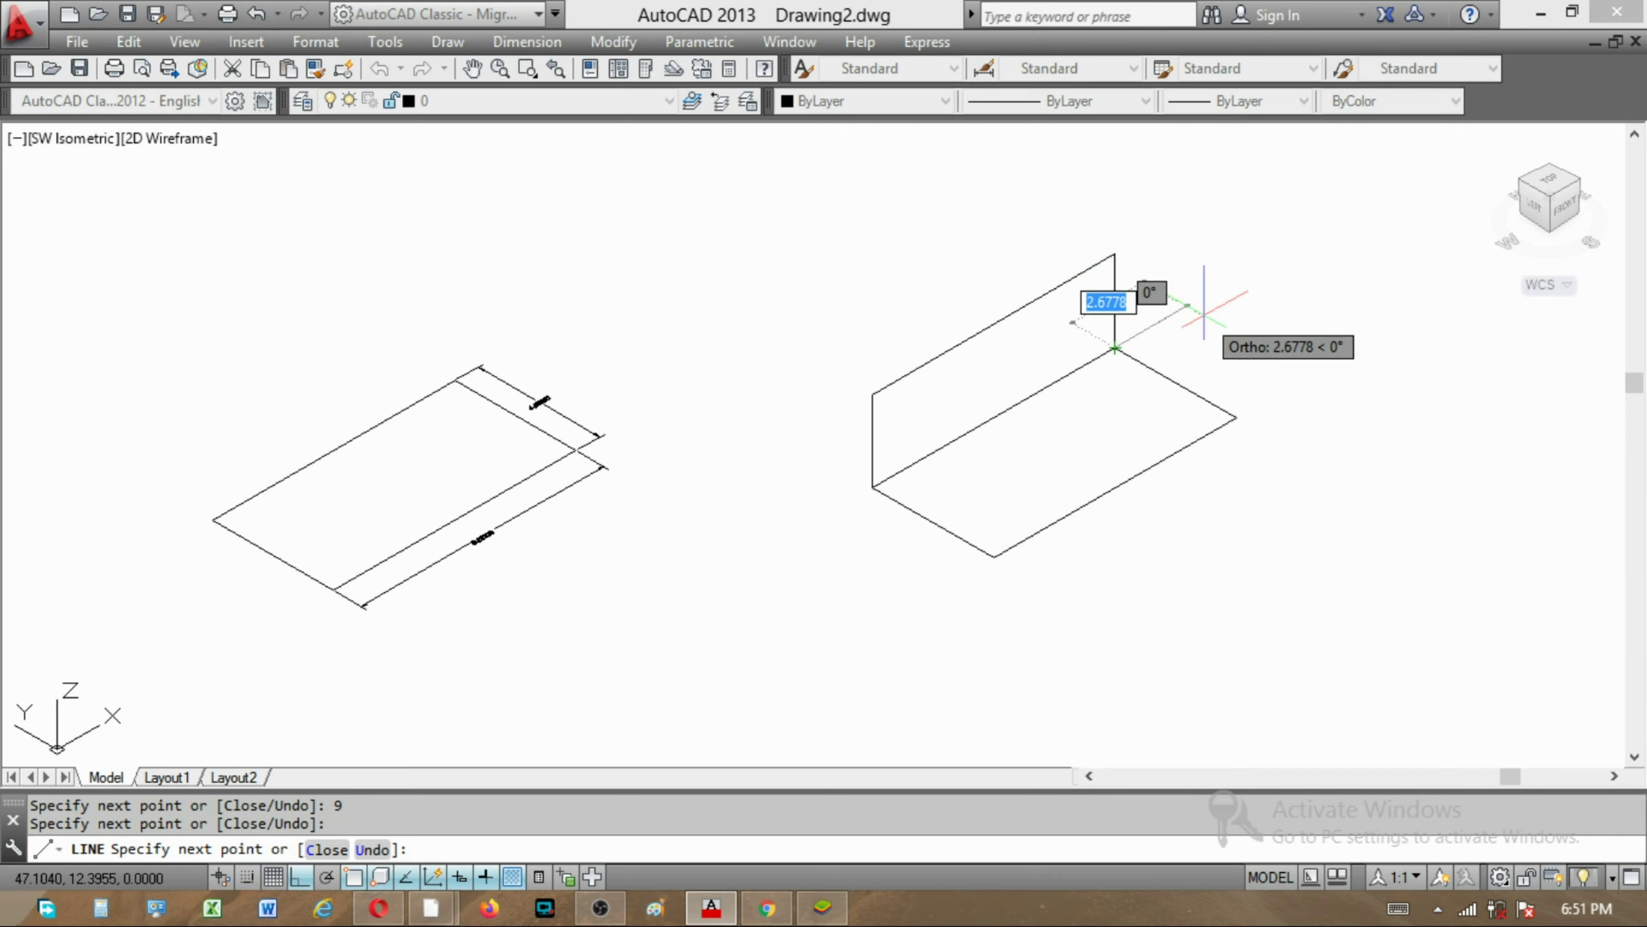
pyautogui.press('Escape')
# Add a 4.5-unit top edge and a line down to the base corner
pyautogui.press('Return')
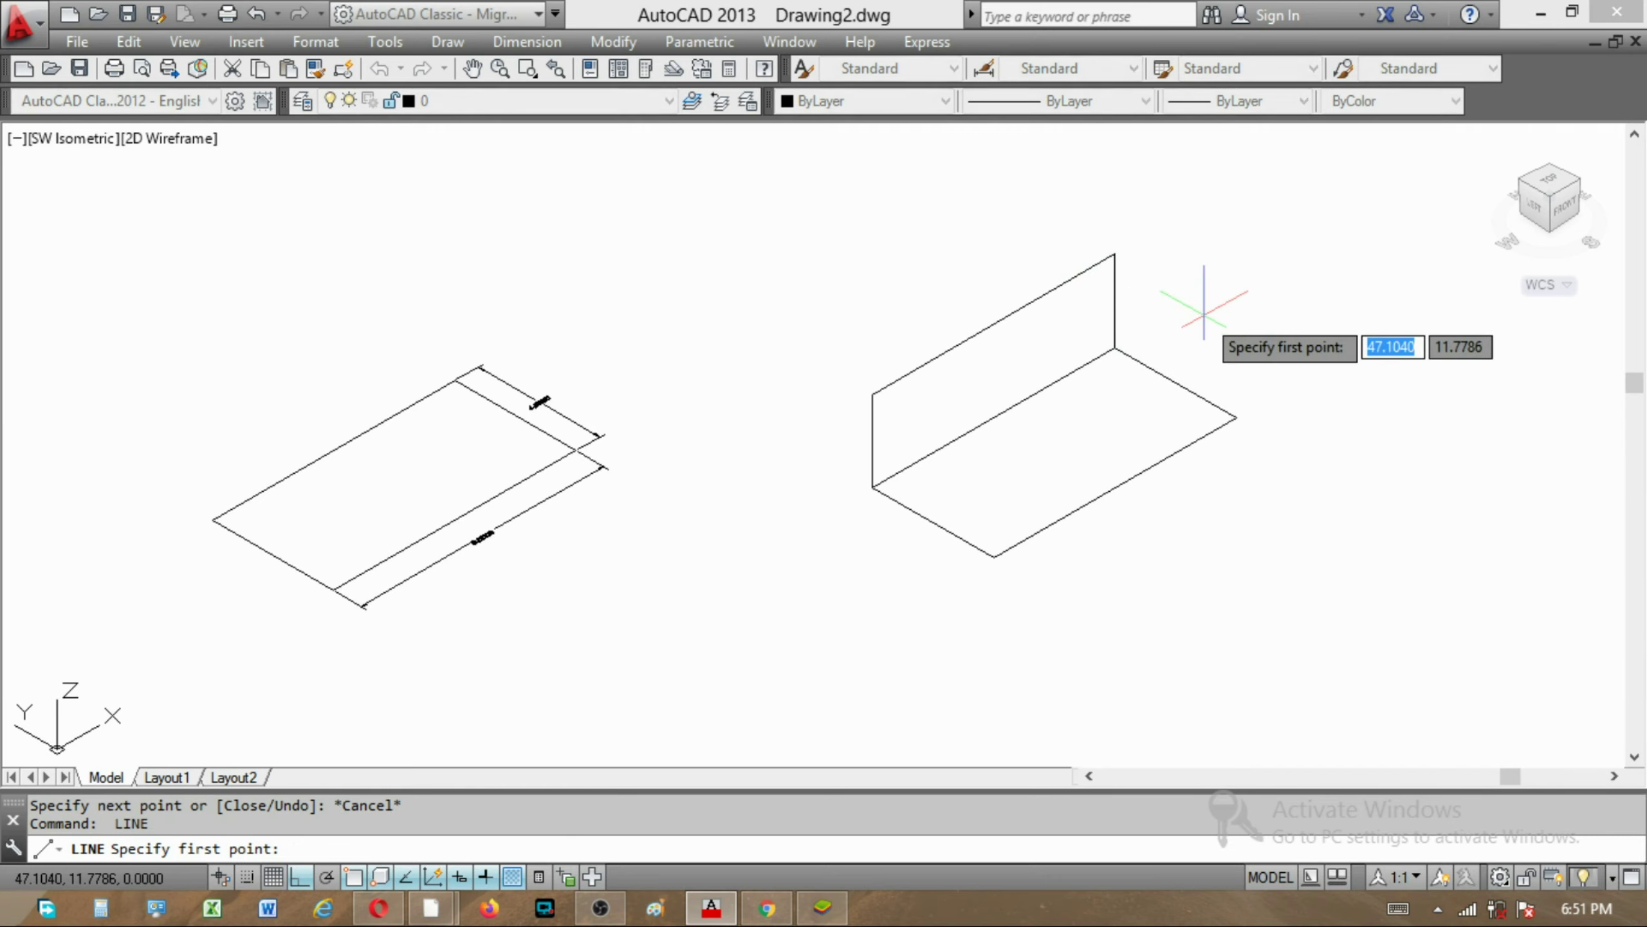
pyautogui.click(1114, 252)
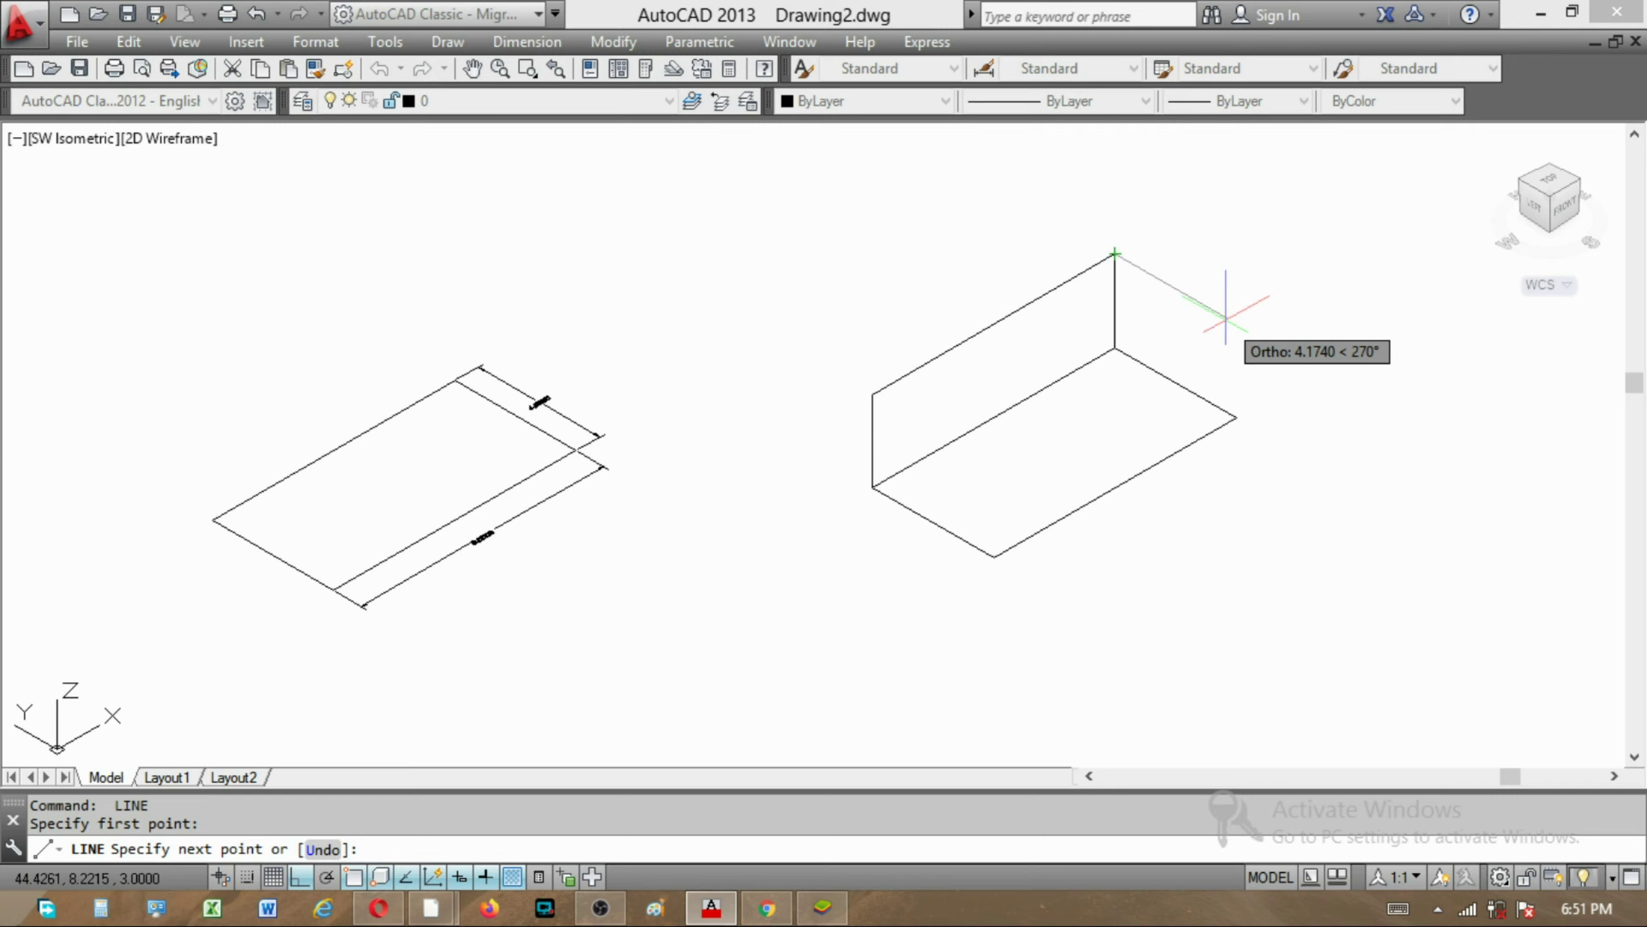
pyautogui.write('4.5')
pyautogui.press('Return')
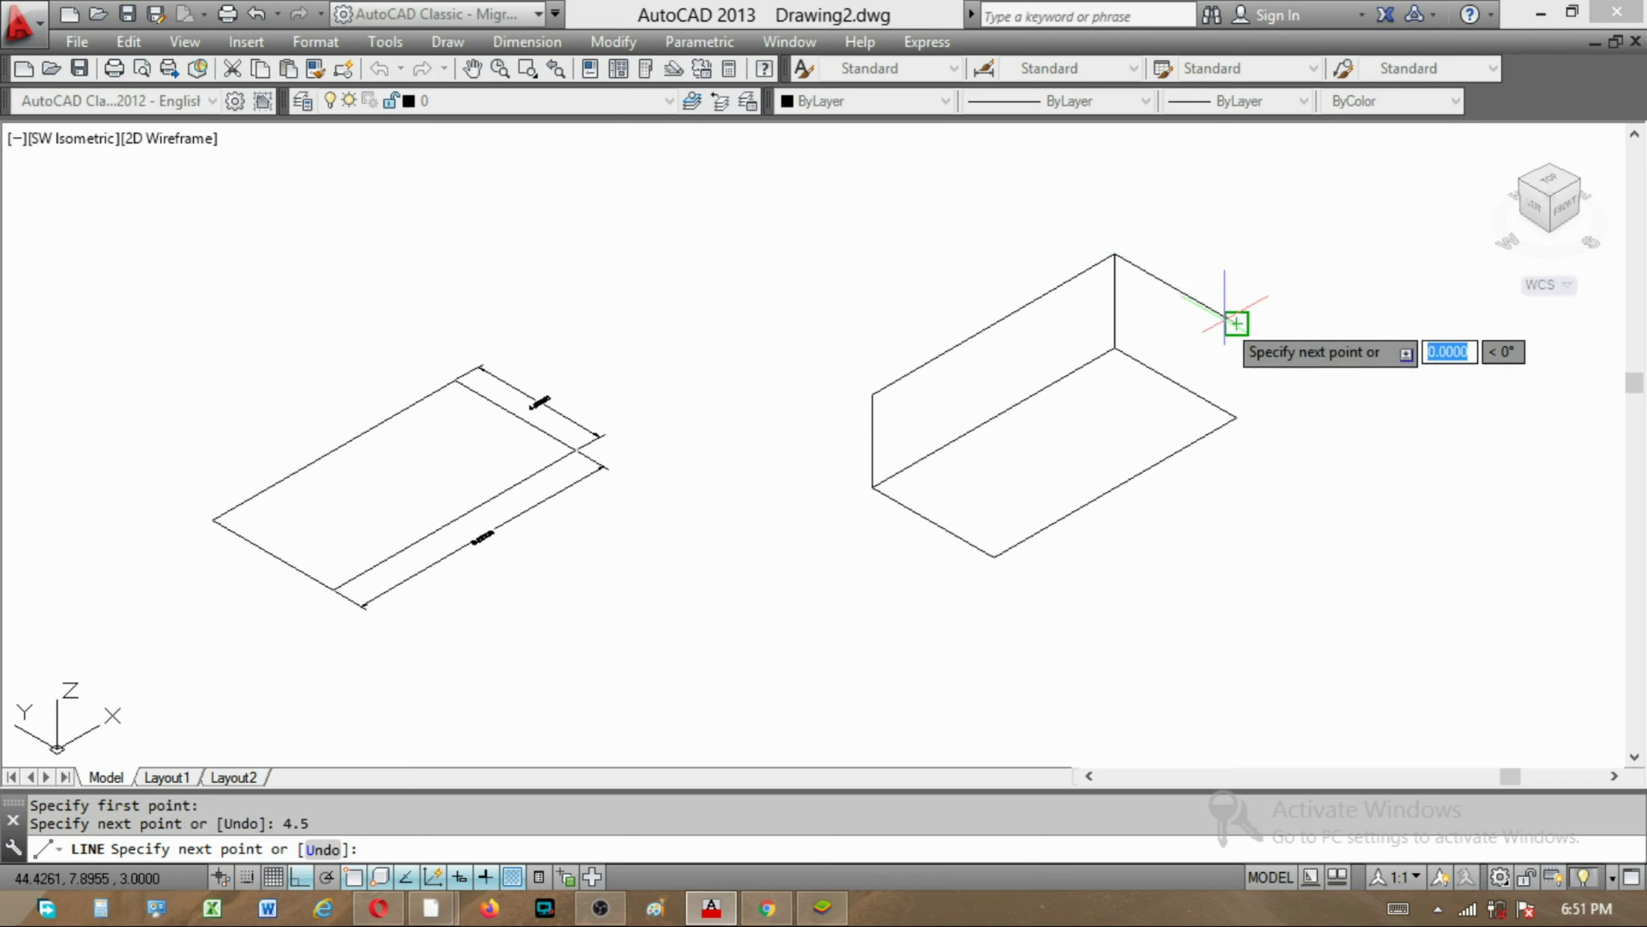
pyautogui.click(1236, 417)
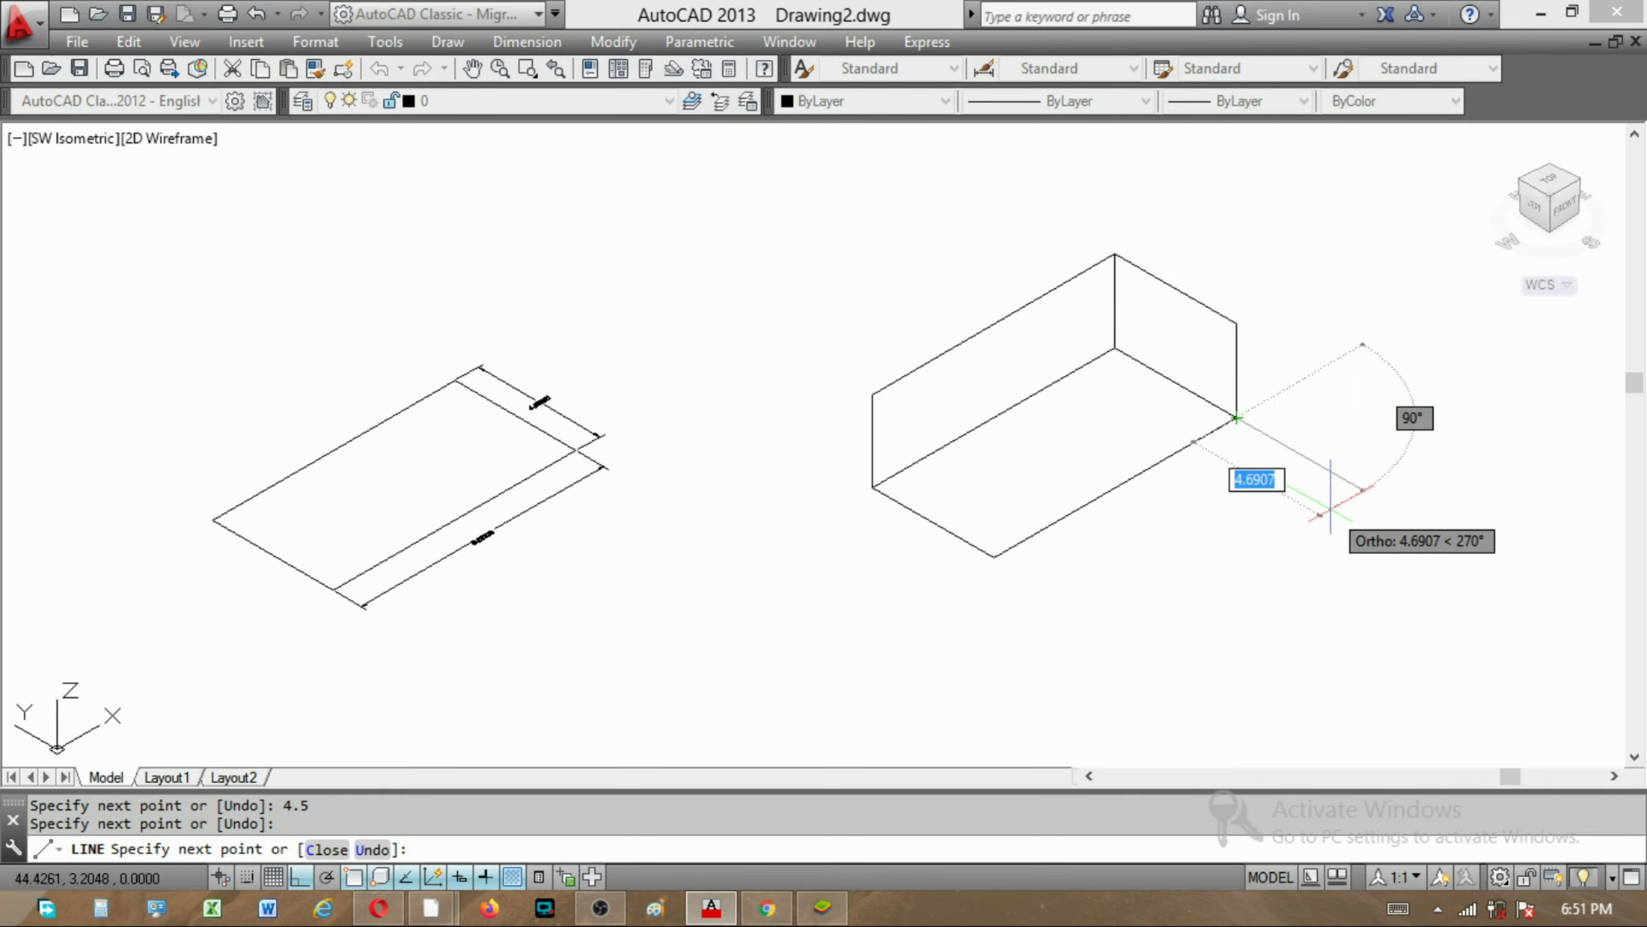
pyautogui.press('Escape')
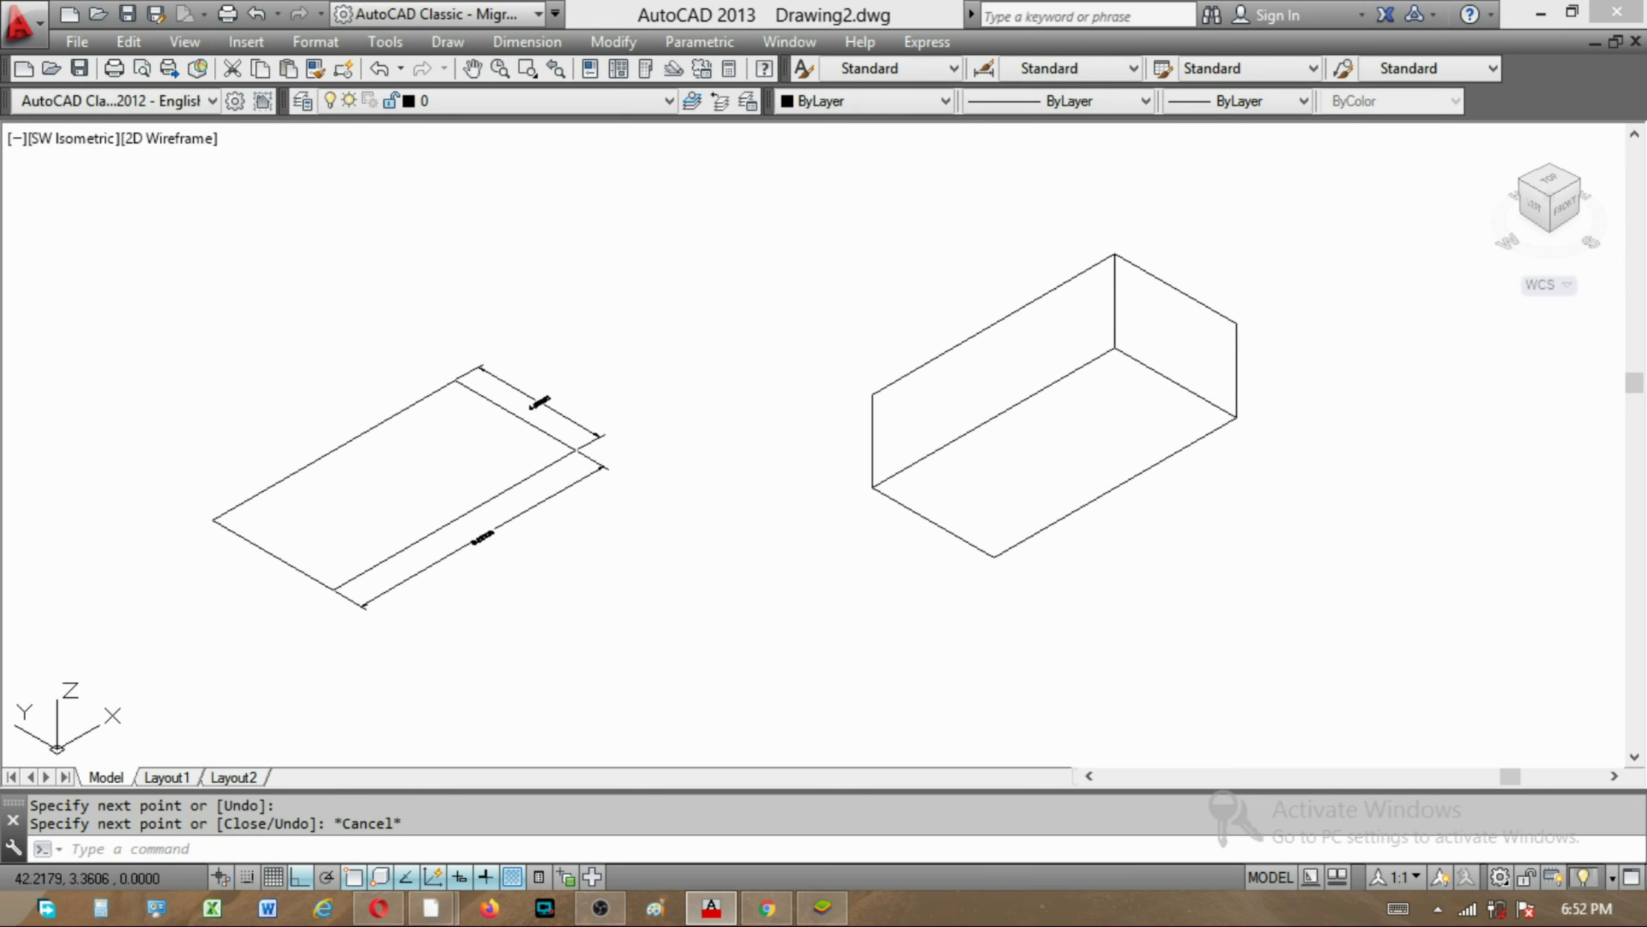
pyautogui.rightClick(1243, 535)
pyautogui.press('Escape')
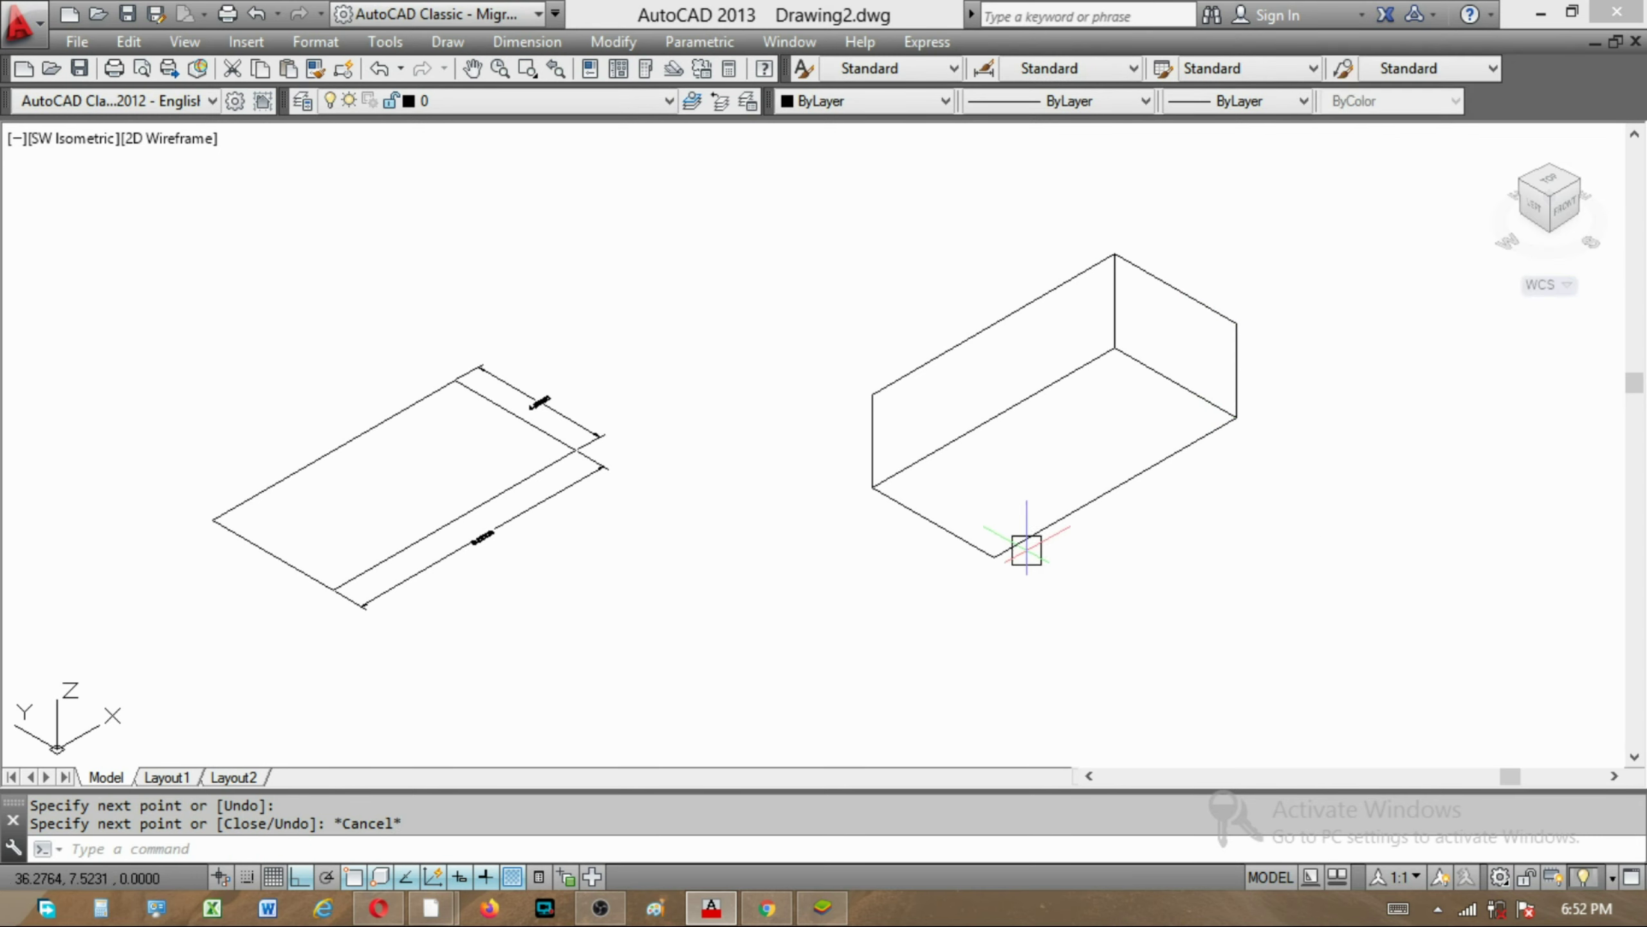
pyautogui.press('Escape')
pyautogui.press('Escape')
# Draw a 3-unit vertical front edge joined to the box's top corner
pyautogui.write('l')
pyautogui.press('Return')
pyautogui.click(994, 557)
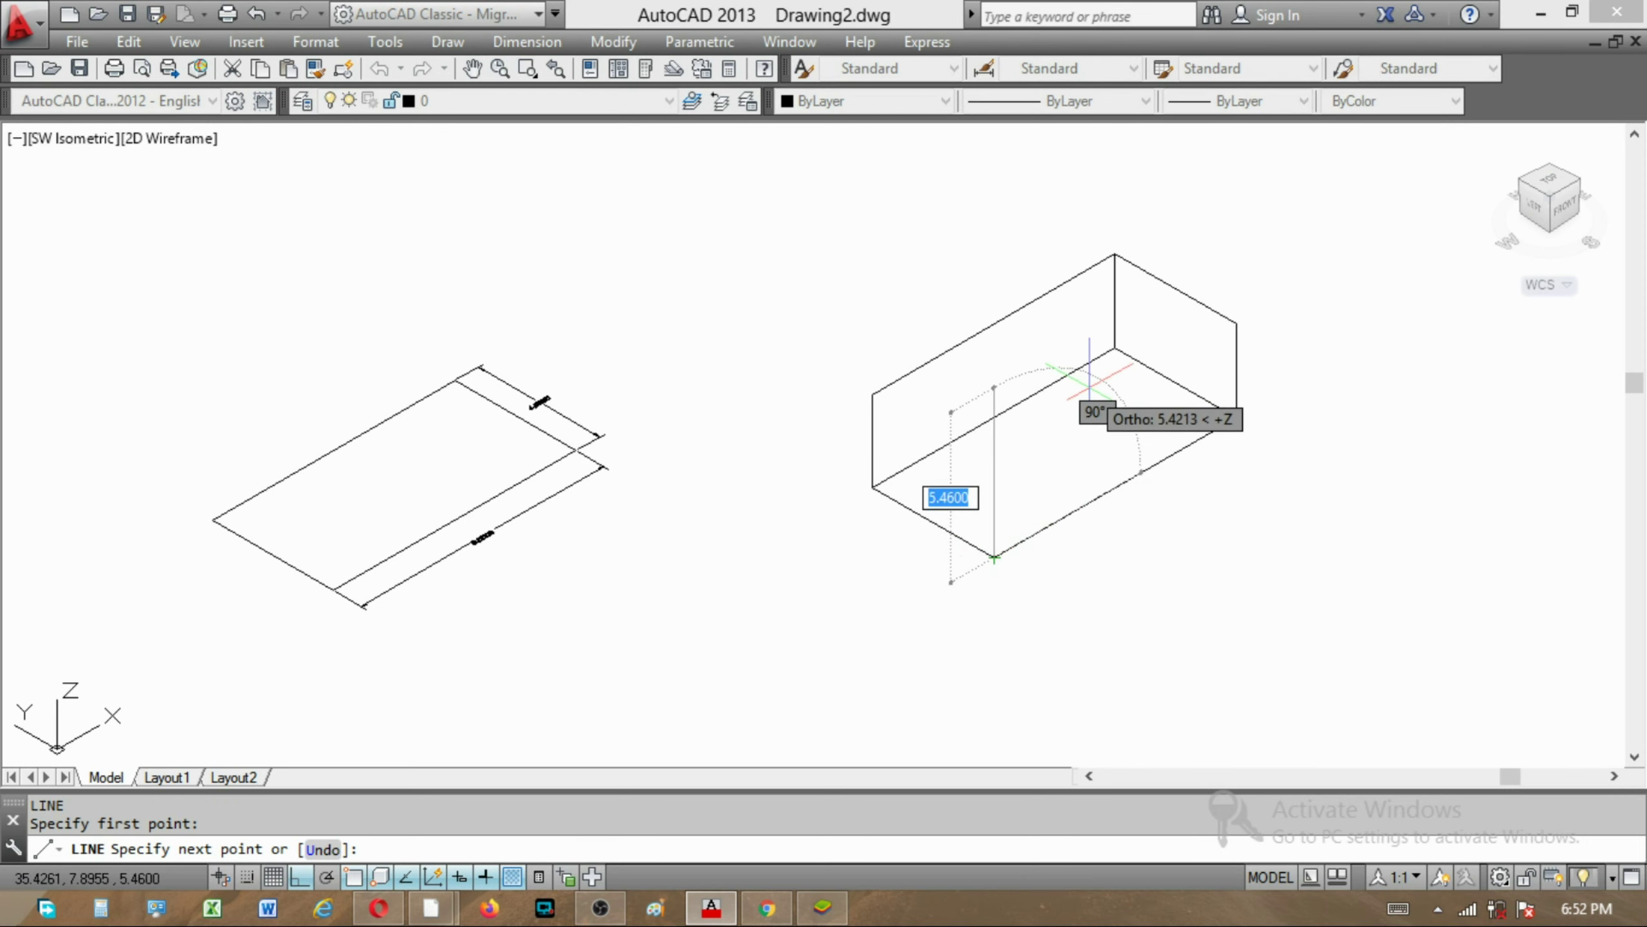
pyautogui.write('3')
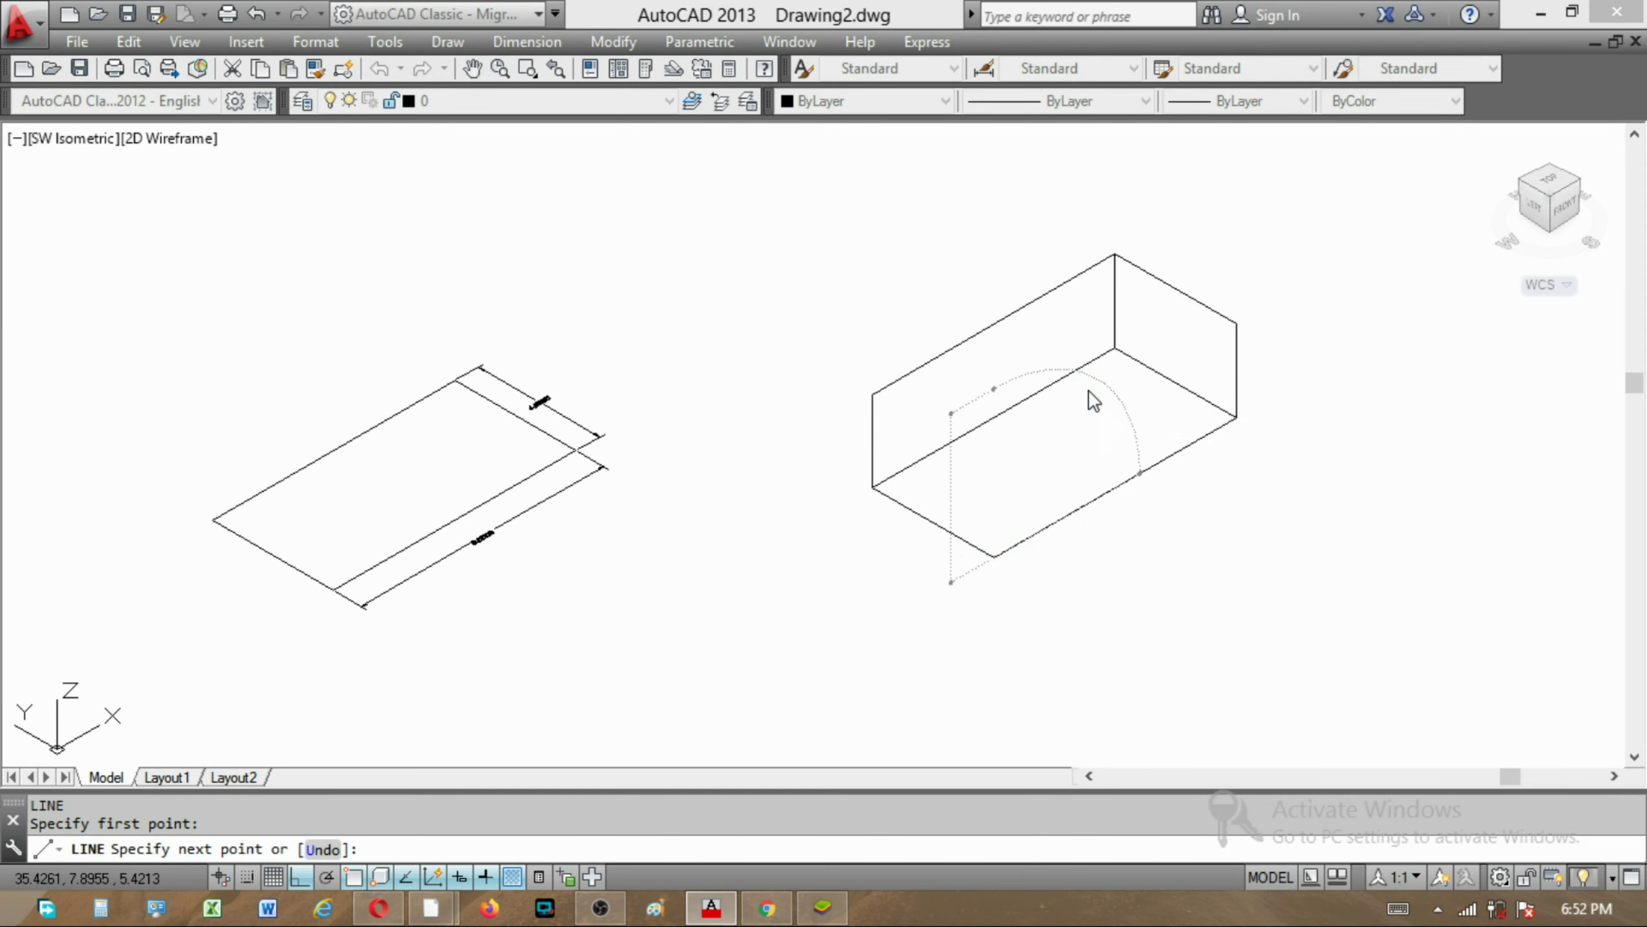
pyautogui.press('Return')
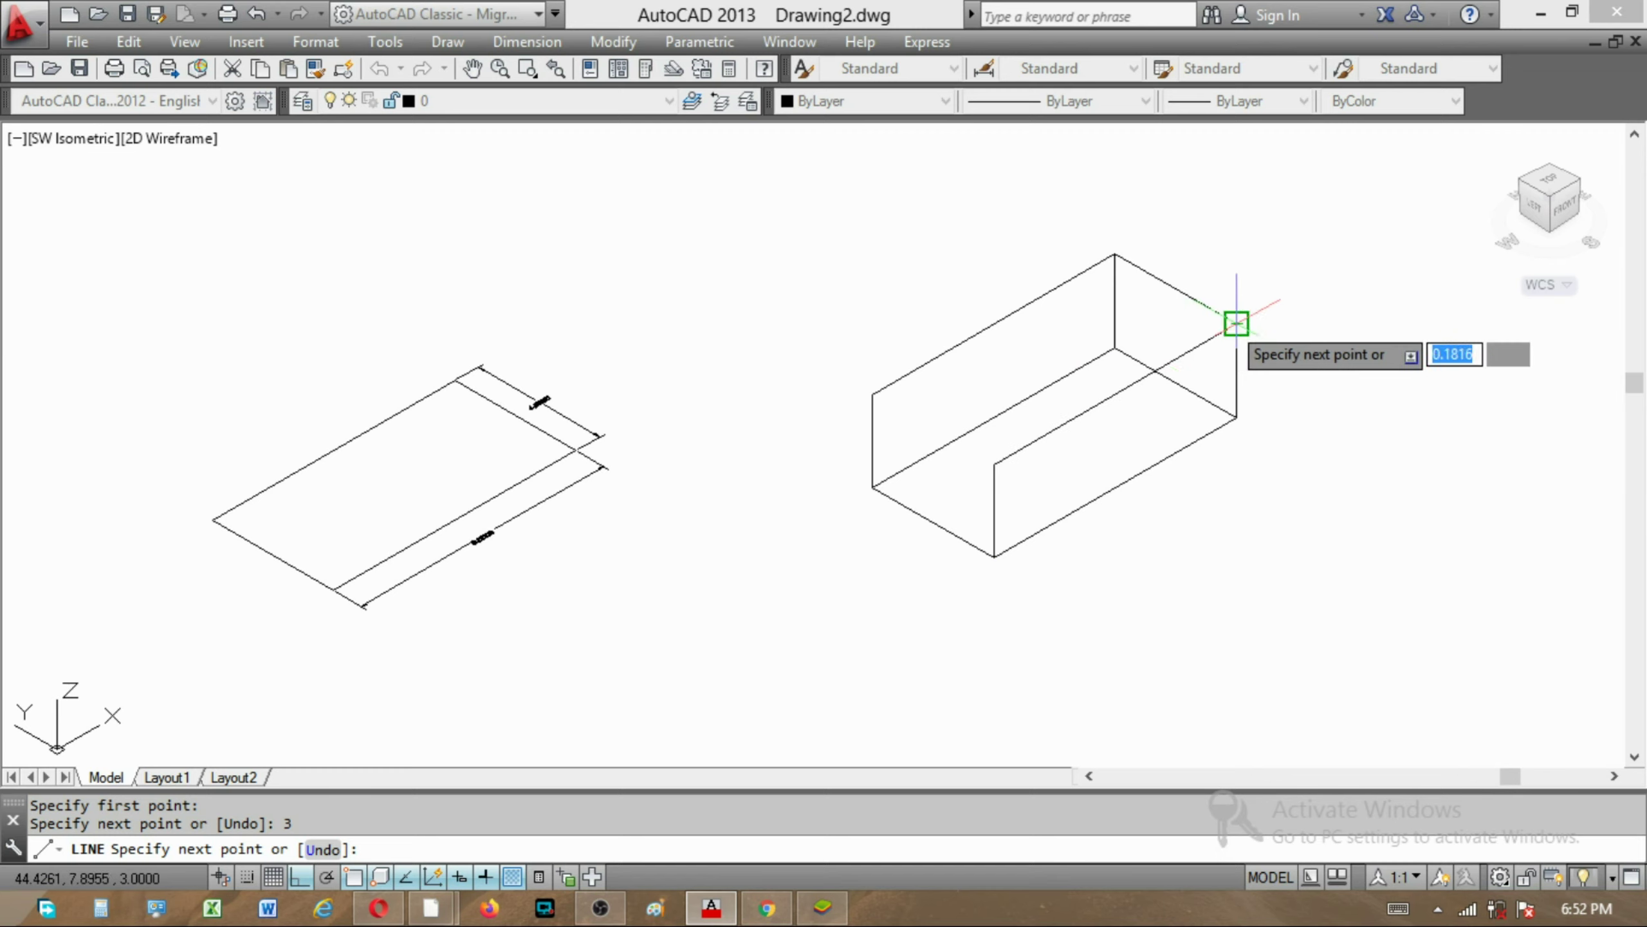
pyautogui.click(1235, 322)
pyautogui.press('Escape')
pyautogui.press('Return')
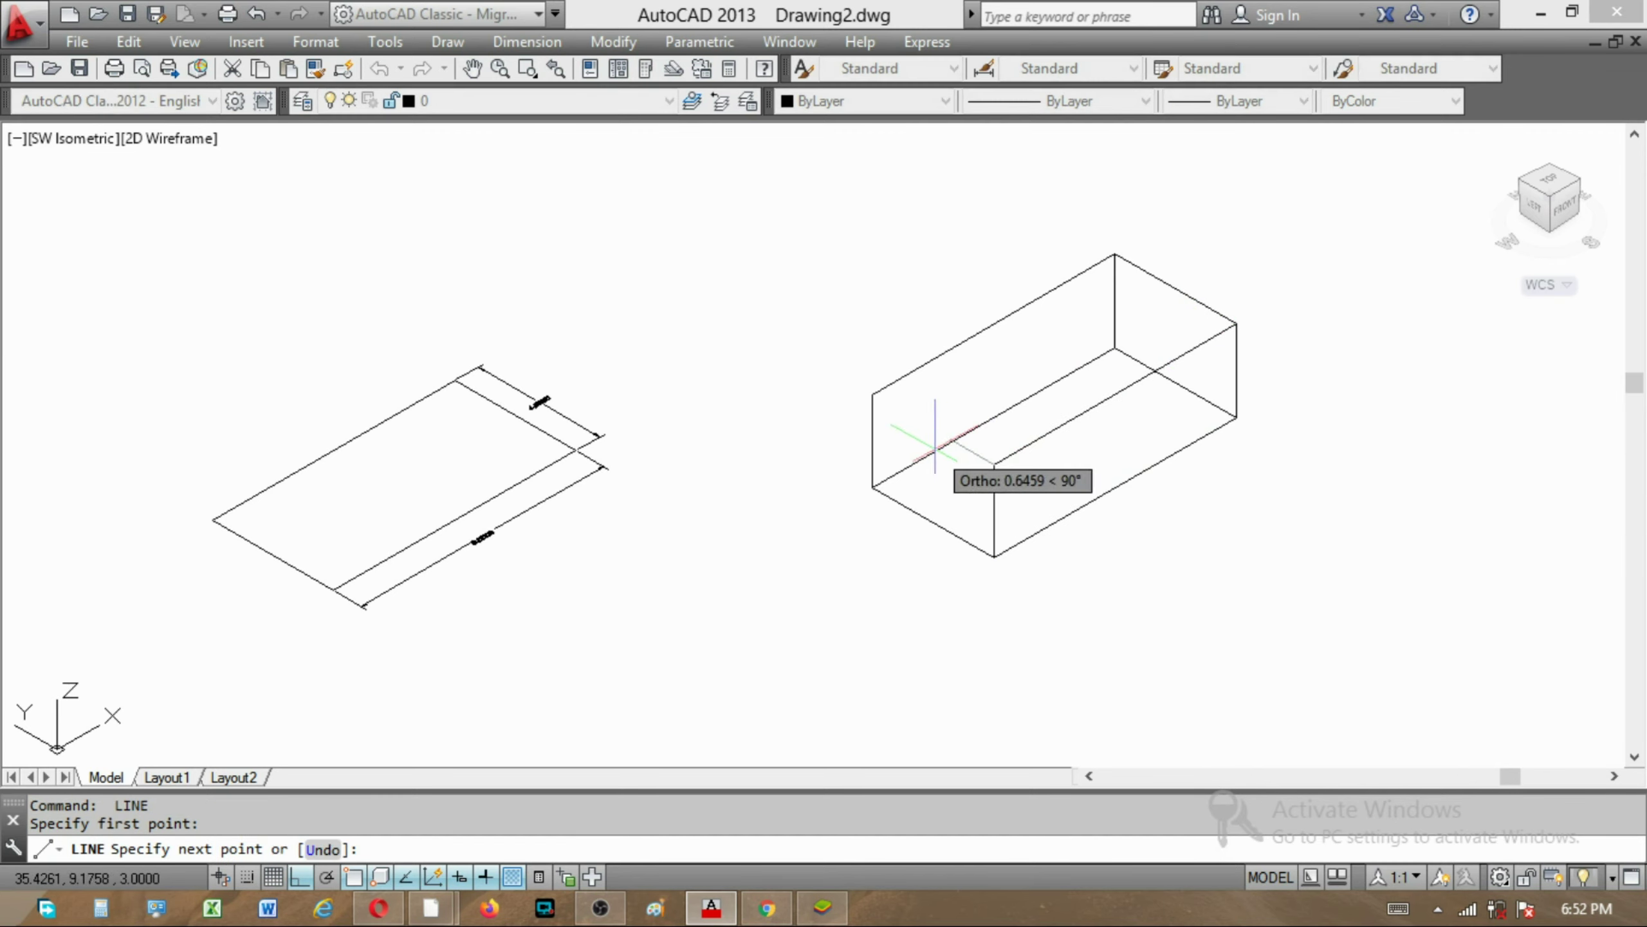
pyautogui.click(872, 393)
pyautogui.press('Escape')
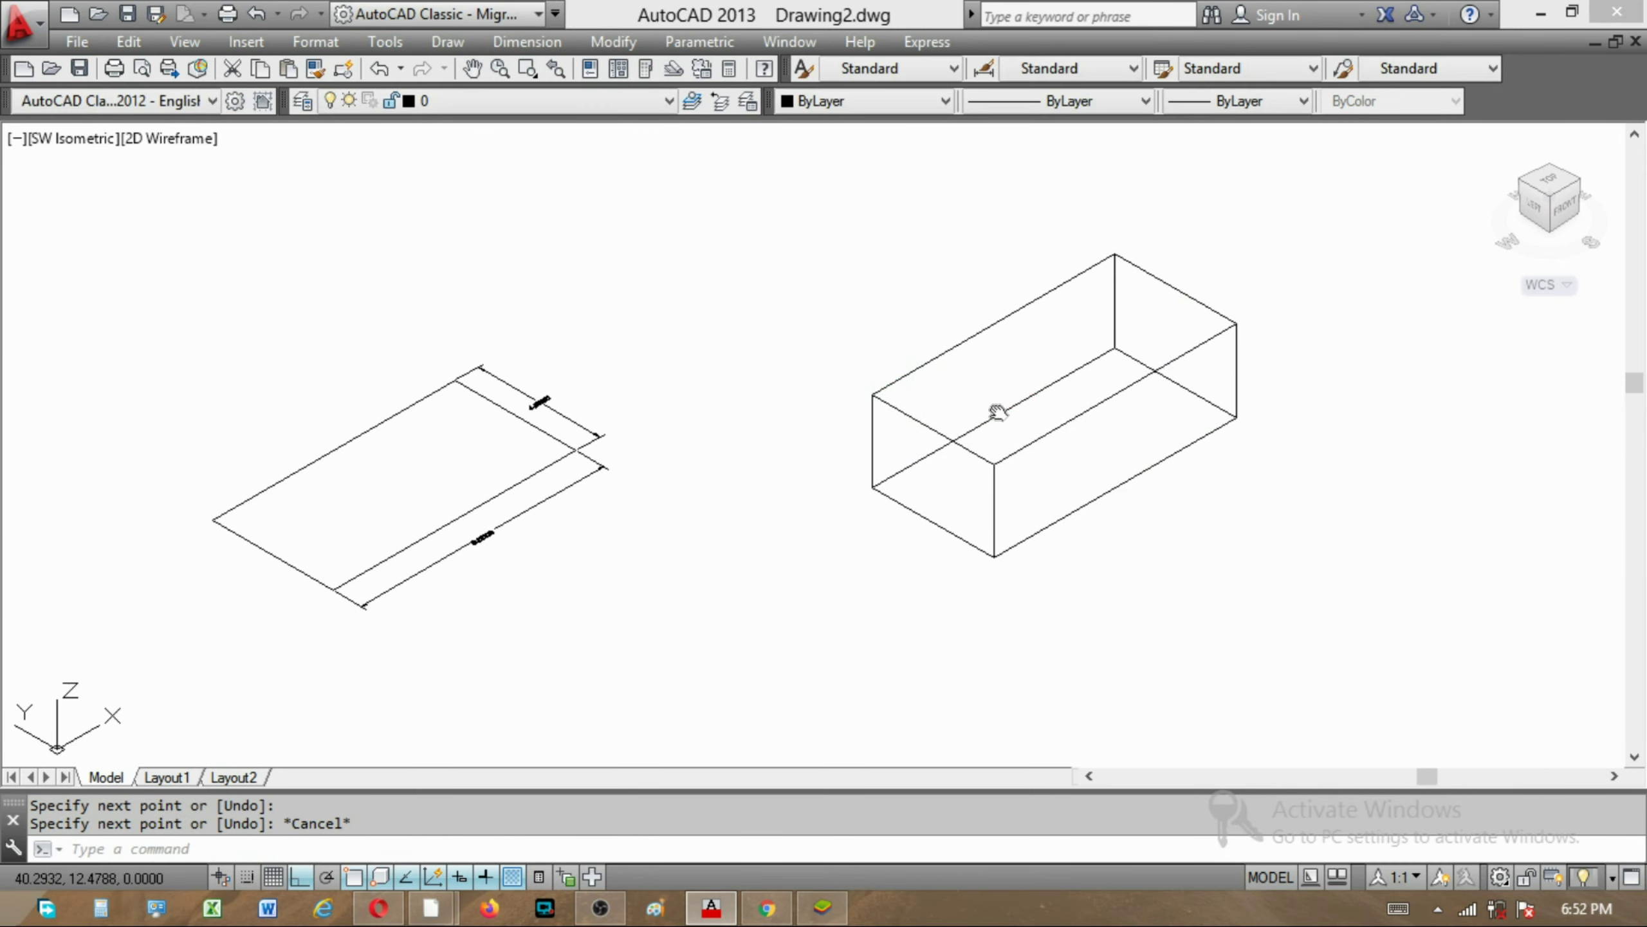
# Erase the three extra back and interior edges of the line box
pyautogui.scroll(3, 839, 456)
pyautogui.scroll(2, 856, 441)
pyautogui.click(856, 444)
pyautogui.write('e')
pyautogui.press('Return')
pyautogui.click(960, 361)
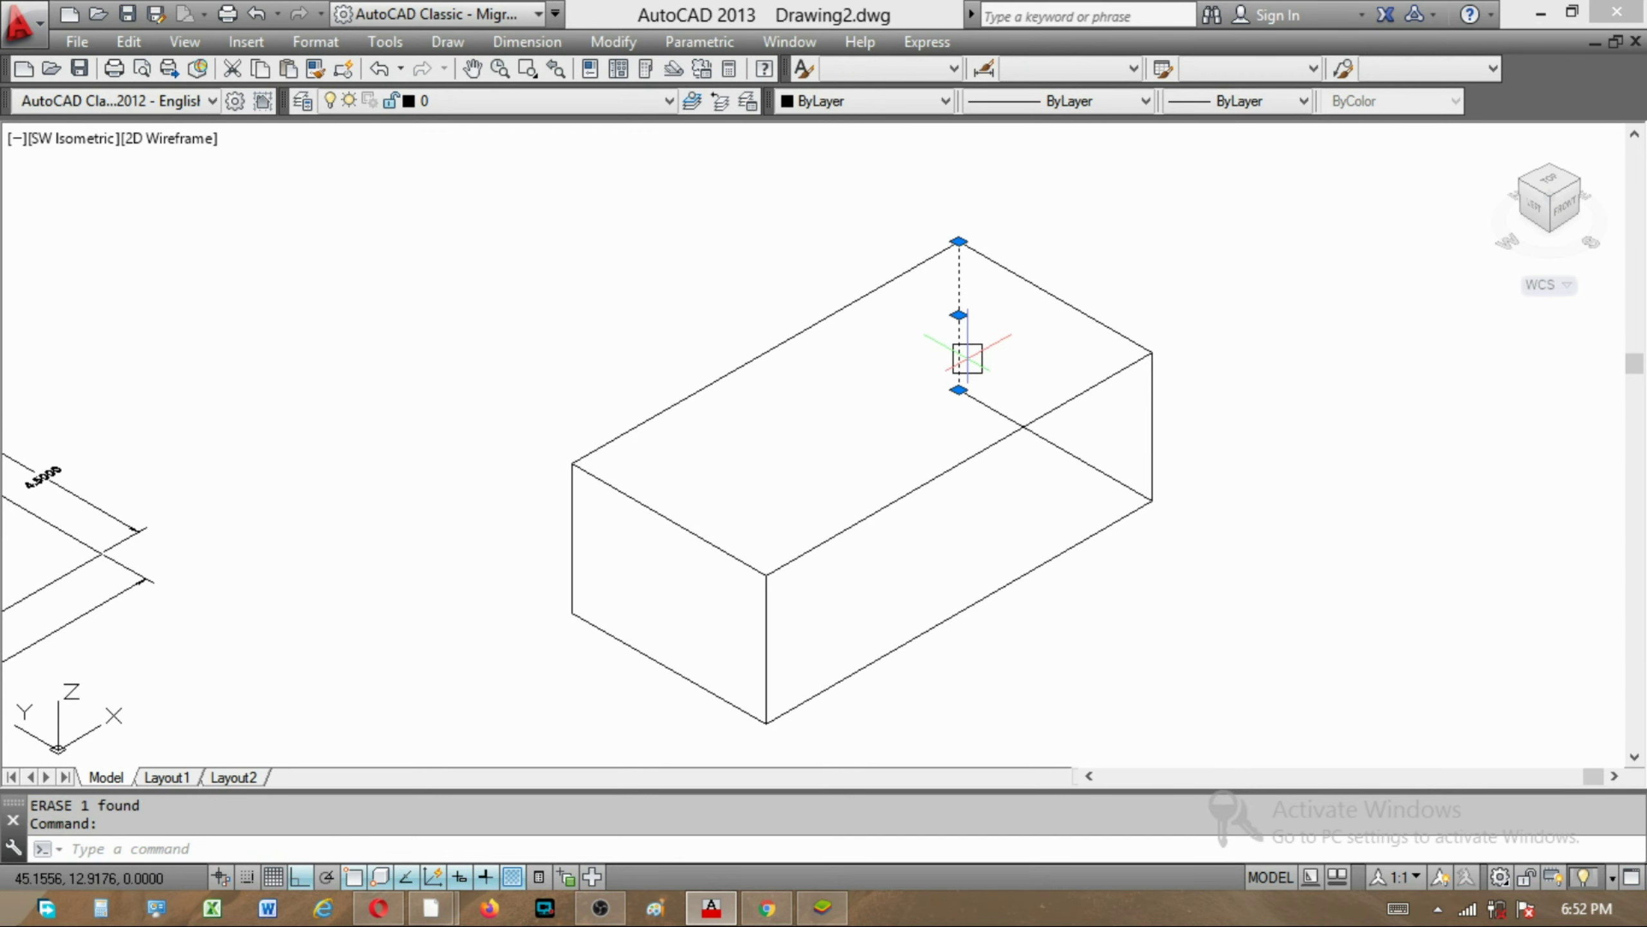
pyautogui.write('e')
pyautogui.press('Return')
pyautogui.press('Return')
pyautogui.click(999, 415)
pyautogui.scroll(-2, 1163, 340)
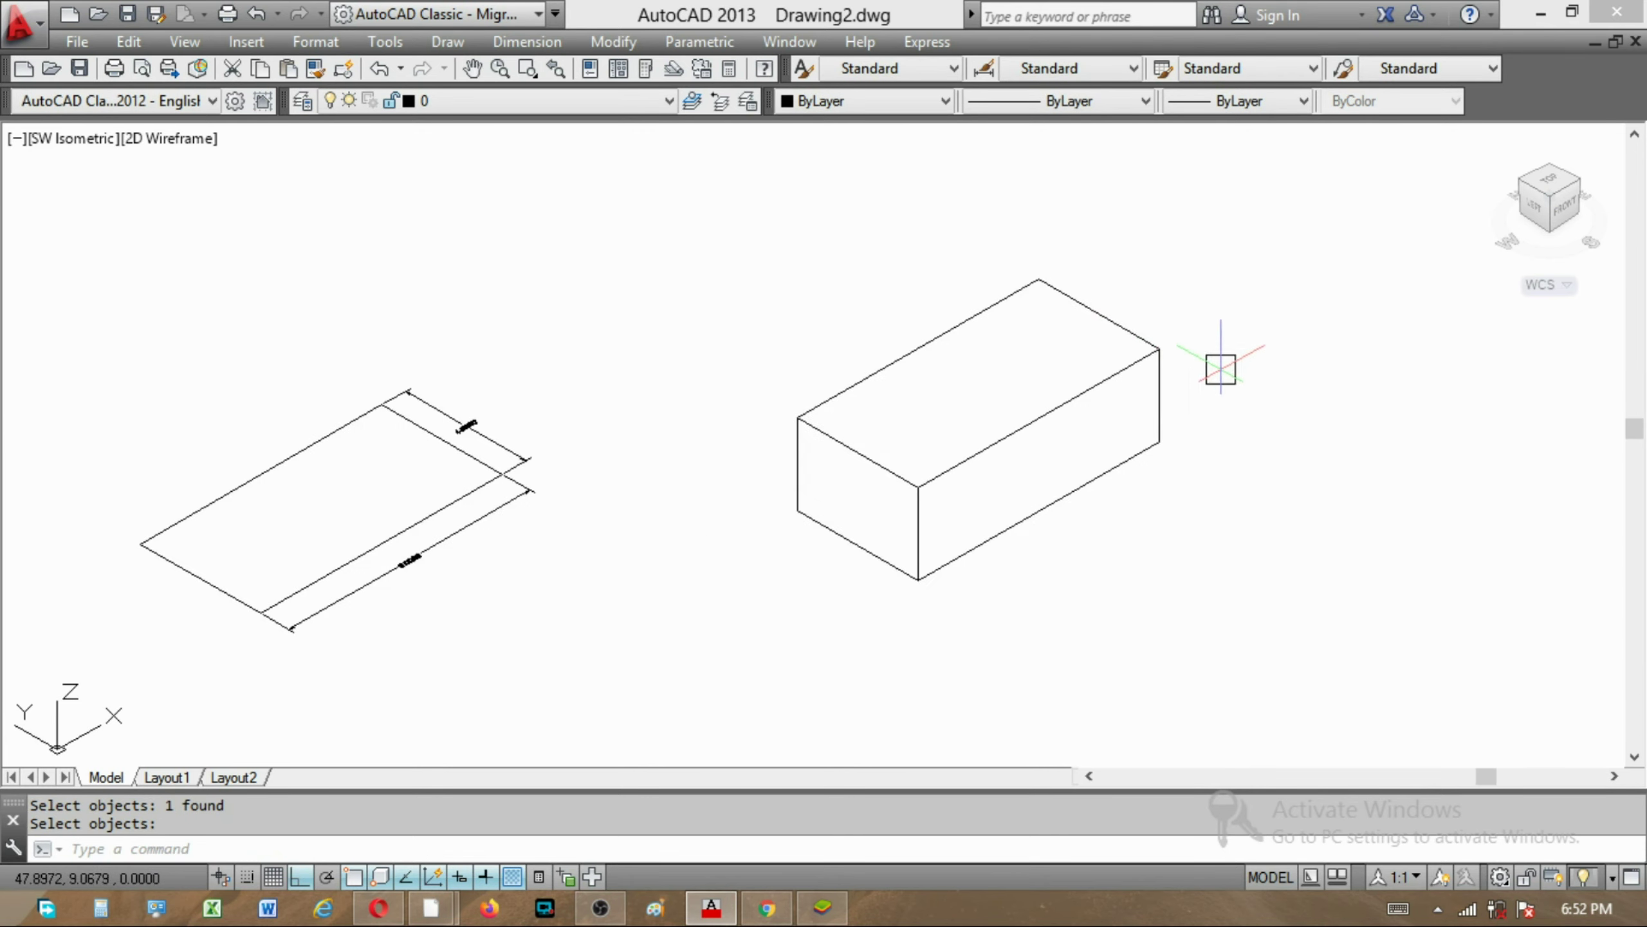
pyautogui.press('Return')
pyautogui.press('Return')
pyautogui.press('Escape')
pyautogui.press('Escape')
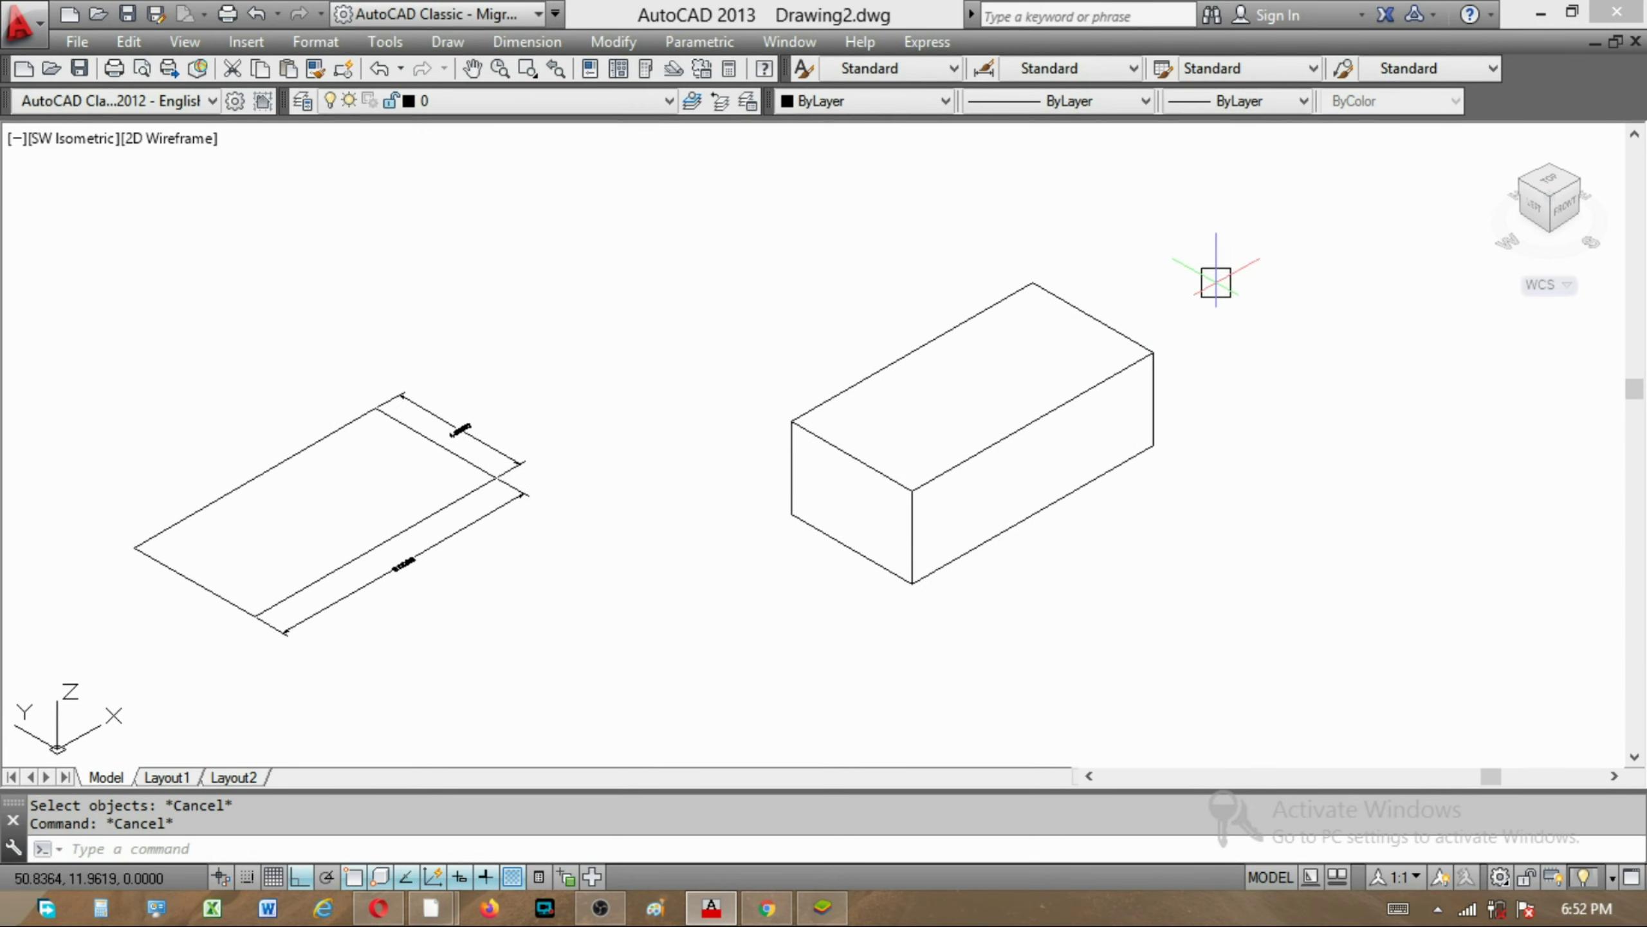
pyautogui.write('m')
pyautogui.press('Return')
pyautogui.click(1211, 263)
pyautogui.click(931, 612)
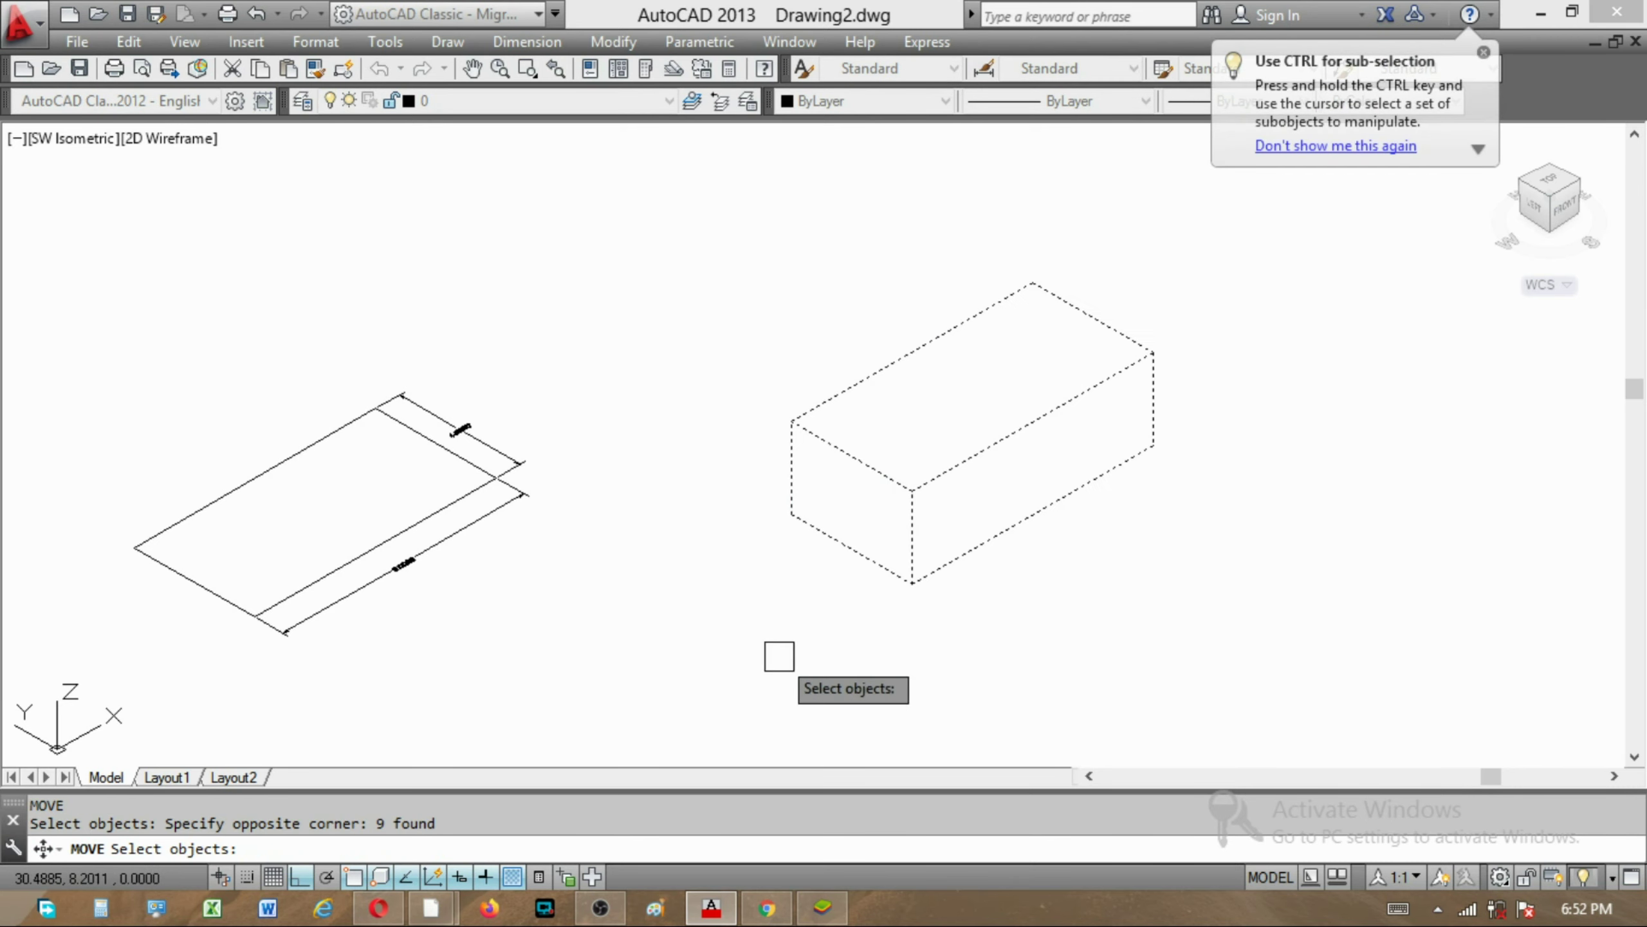
pyautogui.press('Return')
pyautogui.click(1145, 523)
pyautogui.moveTo(837, 720); pyautogui.dragTo(947, 461, button='middle')
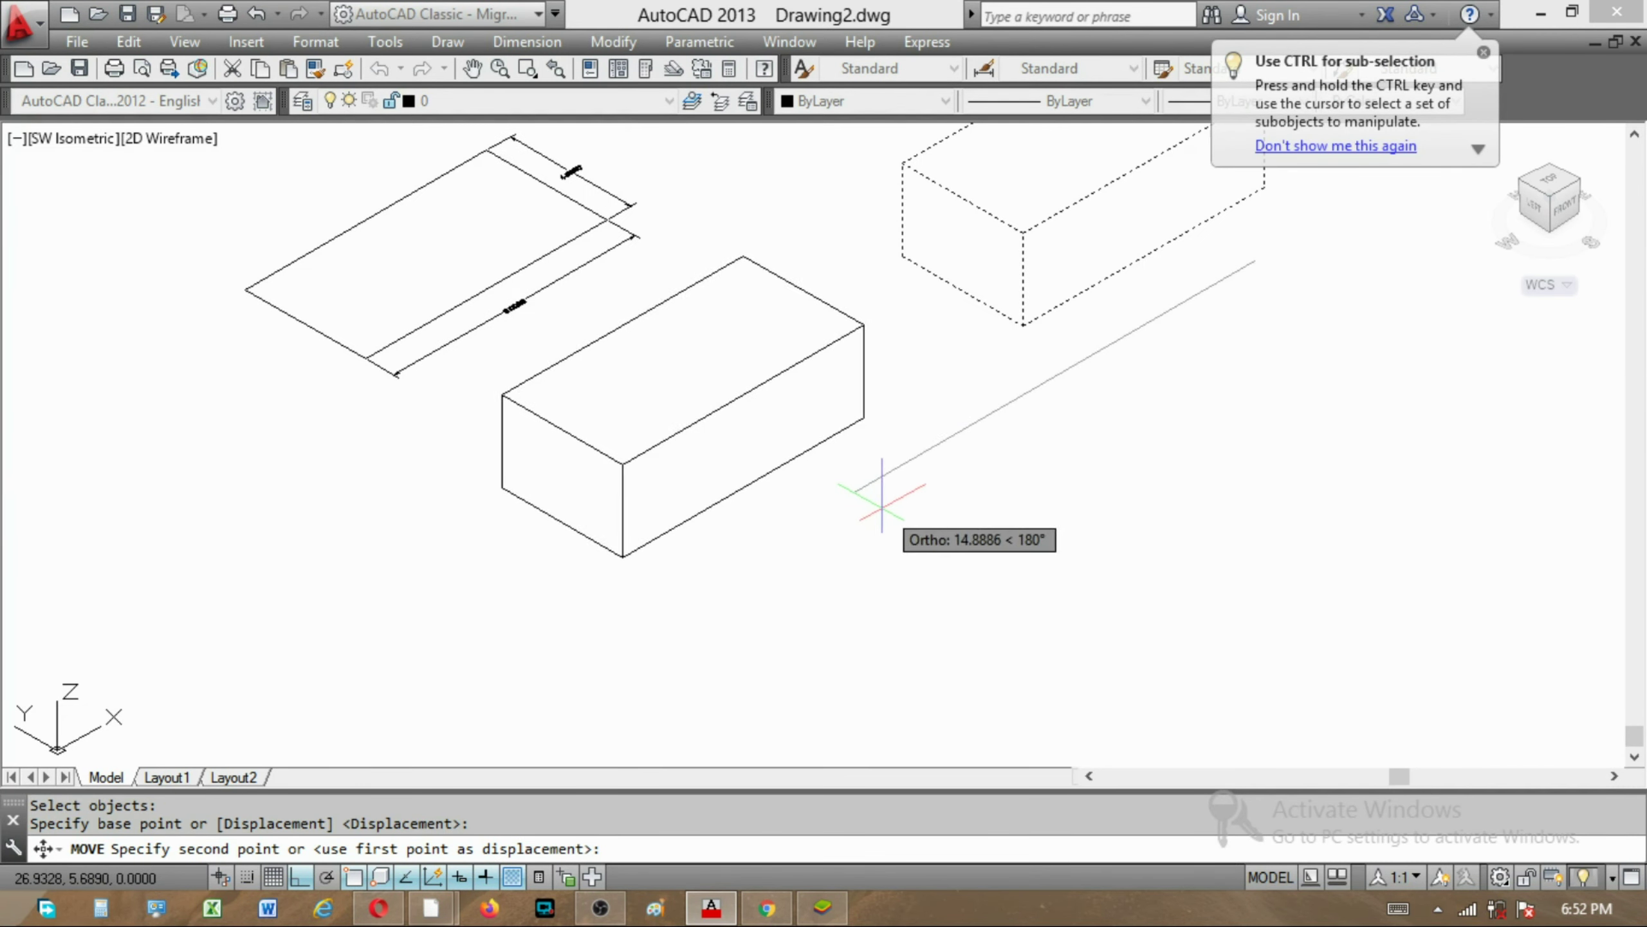
pyautogui.click(885, 480)
pyautogui.scroll(3, 584, 324)
pyautogui.scroll(-1, 692, 433)
pyautogui.scroll(-1, 639, 541)
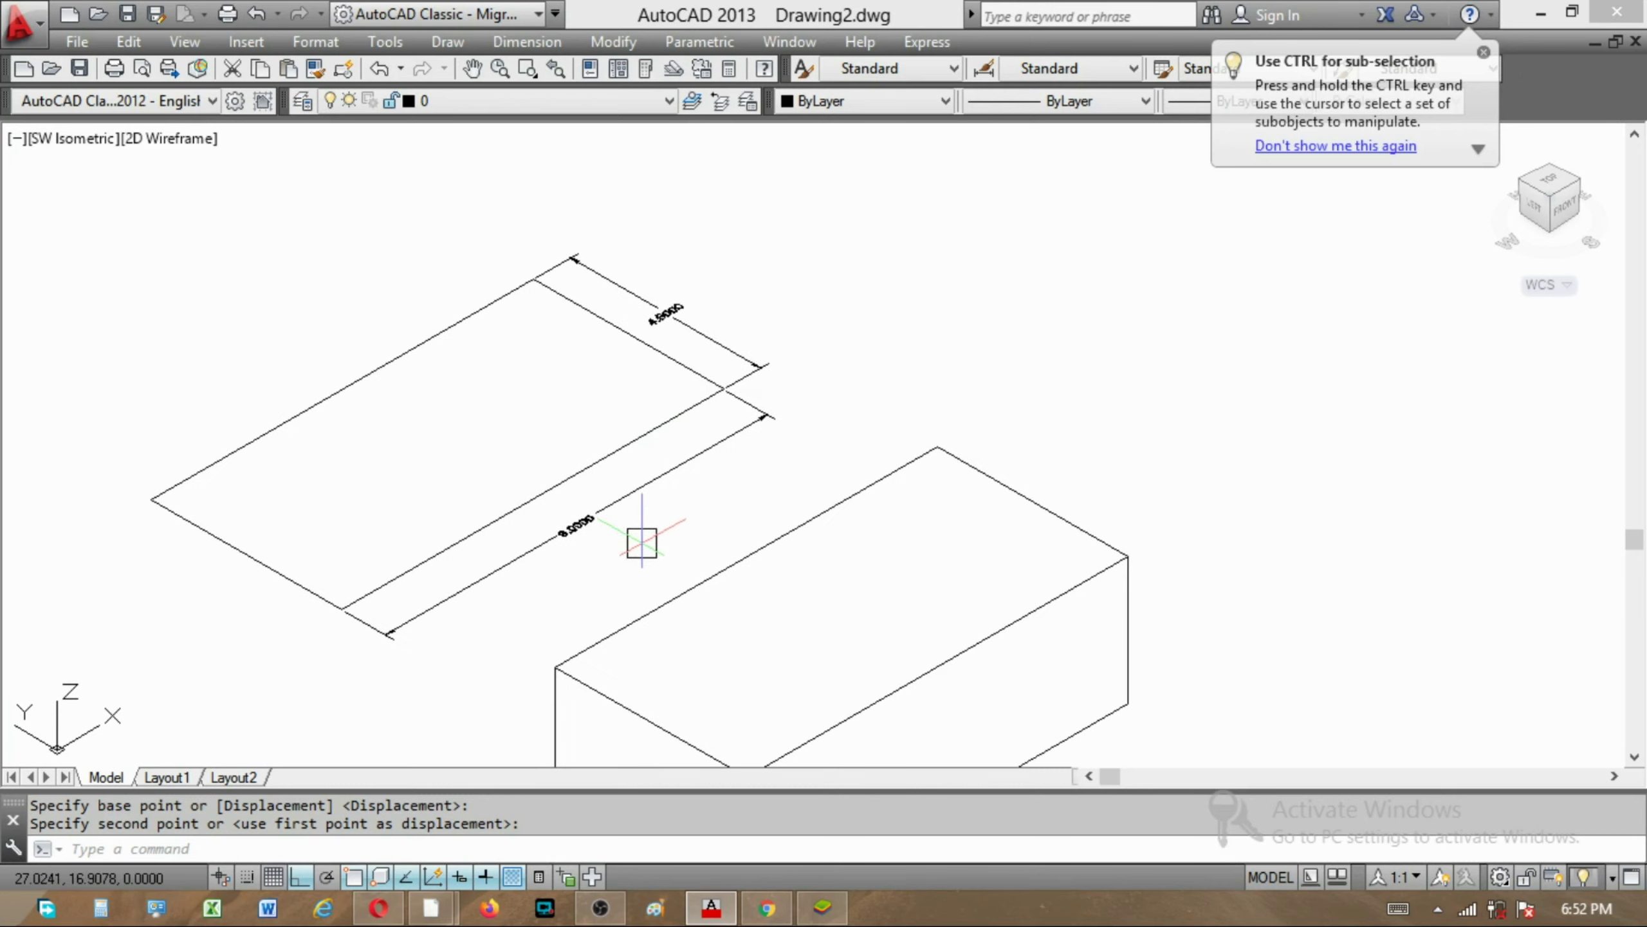
pyautogui.scroll(-1, 636, 520)
pyautogui.scroll(-1, 680, 478)
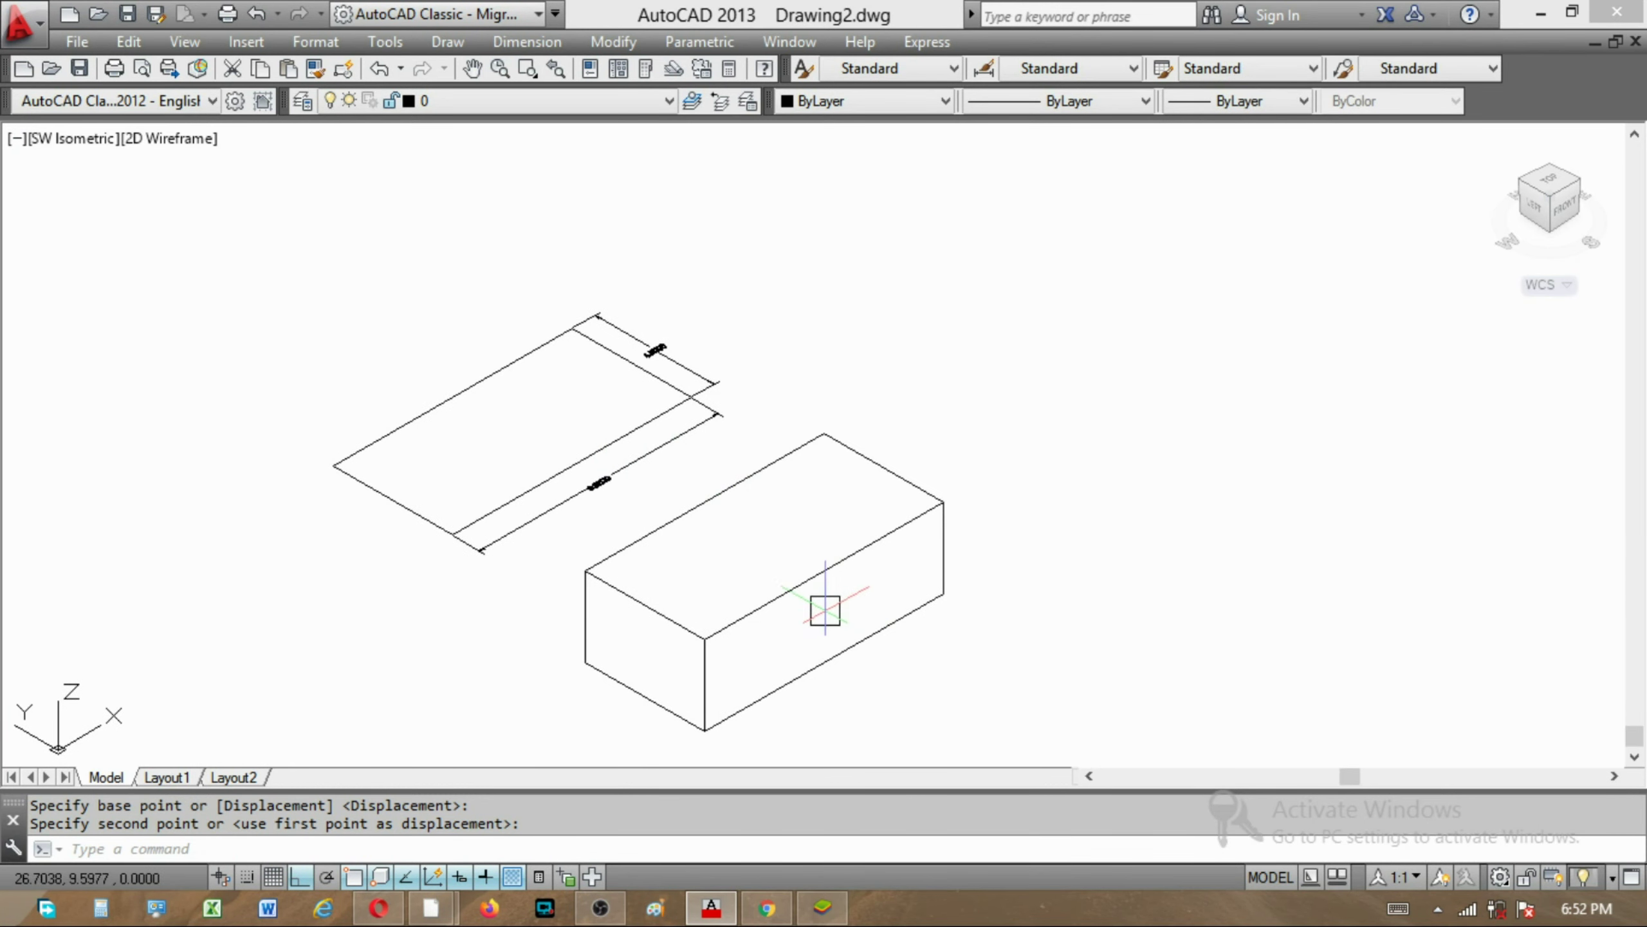
pyautogui.scroll(2, 772, 610)
pyautogui.scroll(1, 894, 474)
pyautogui.scroll(1, 905, 498)
pyautogui.scroll(-1, 869, 558)
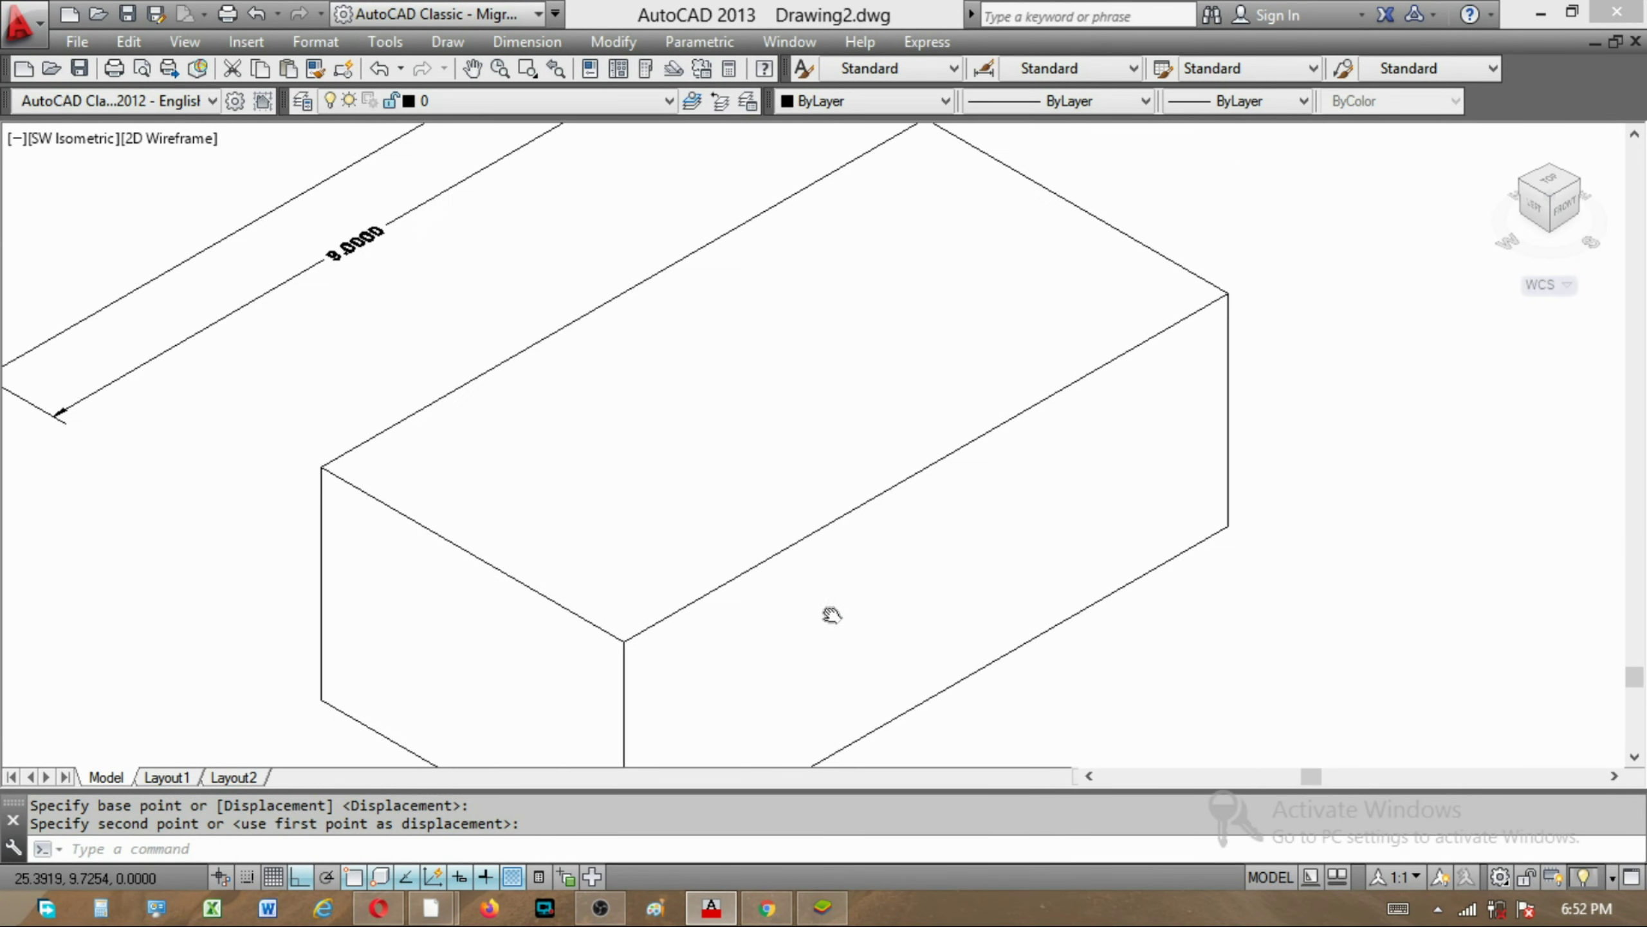
pyautogui.scroll(-1, 827, 561)
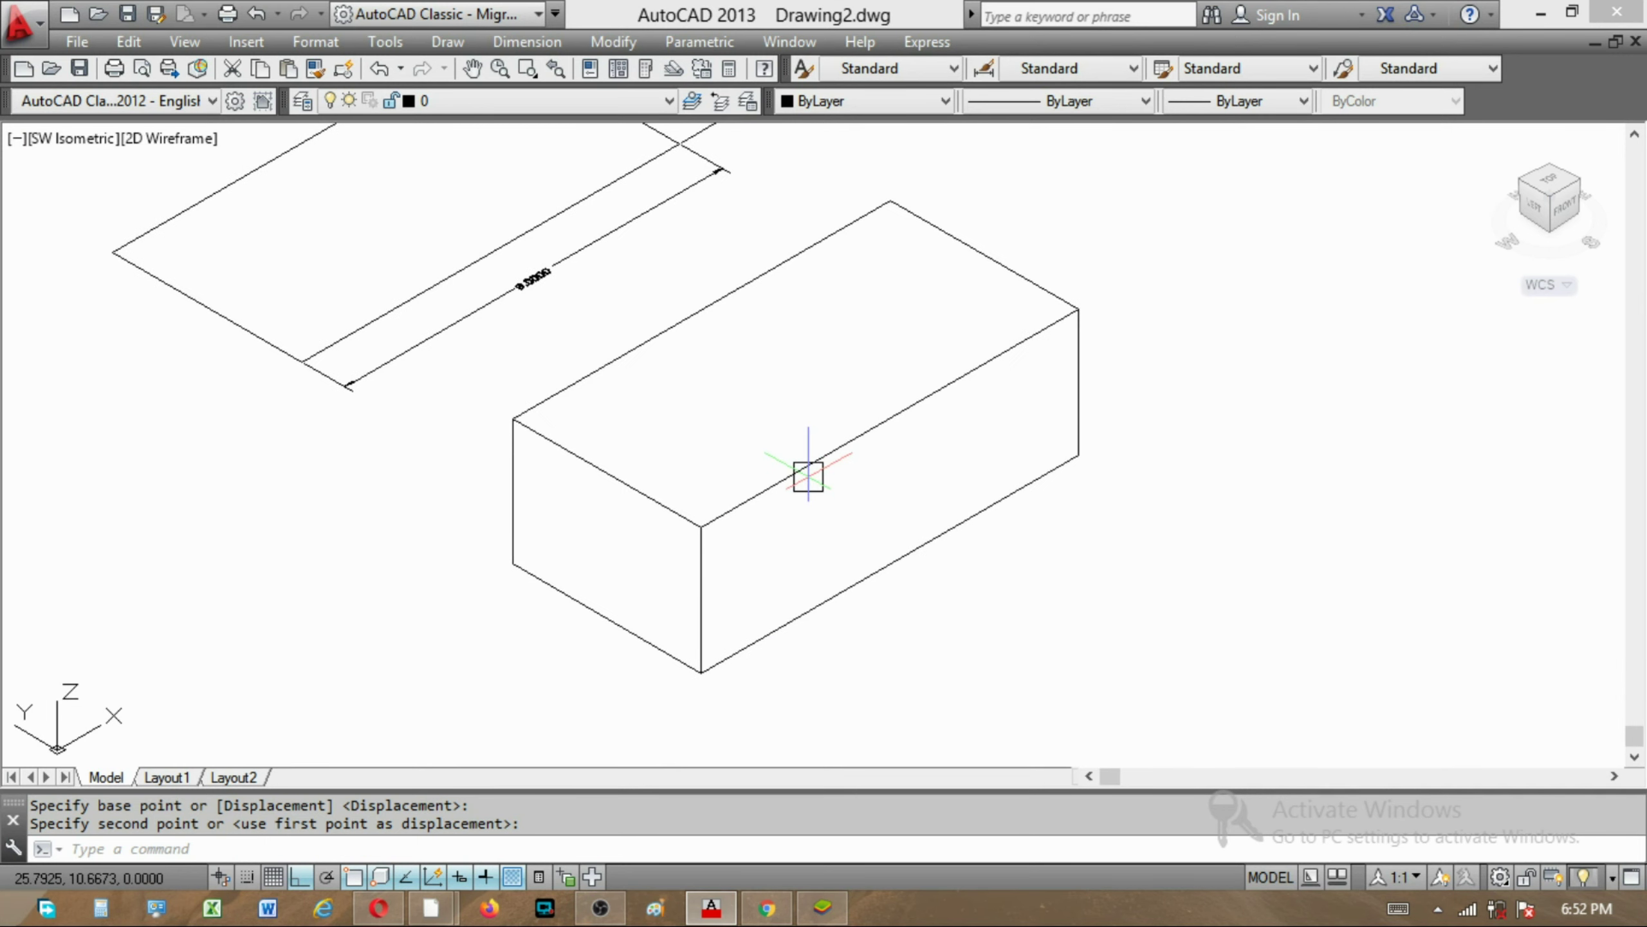
pyautogui.moveTo(808, 477)
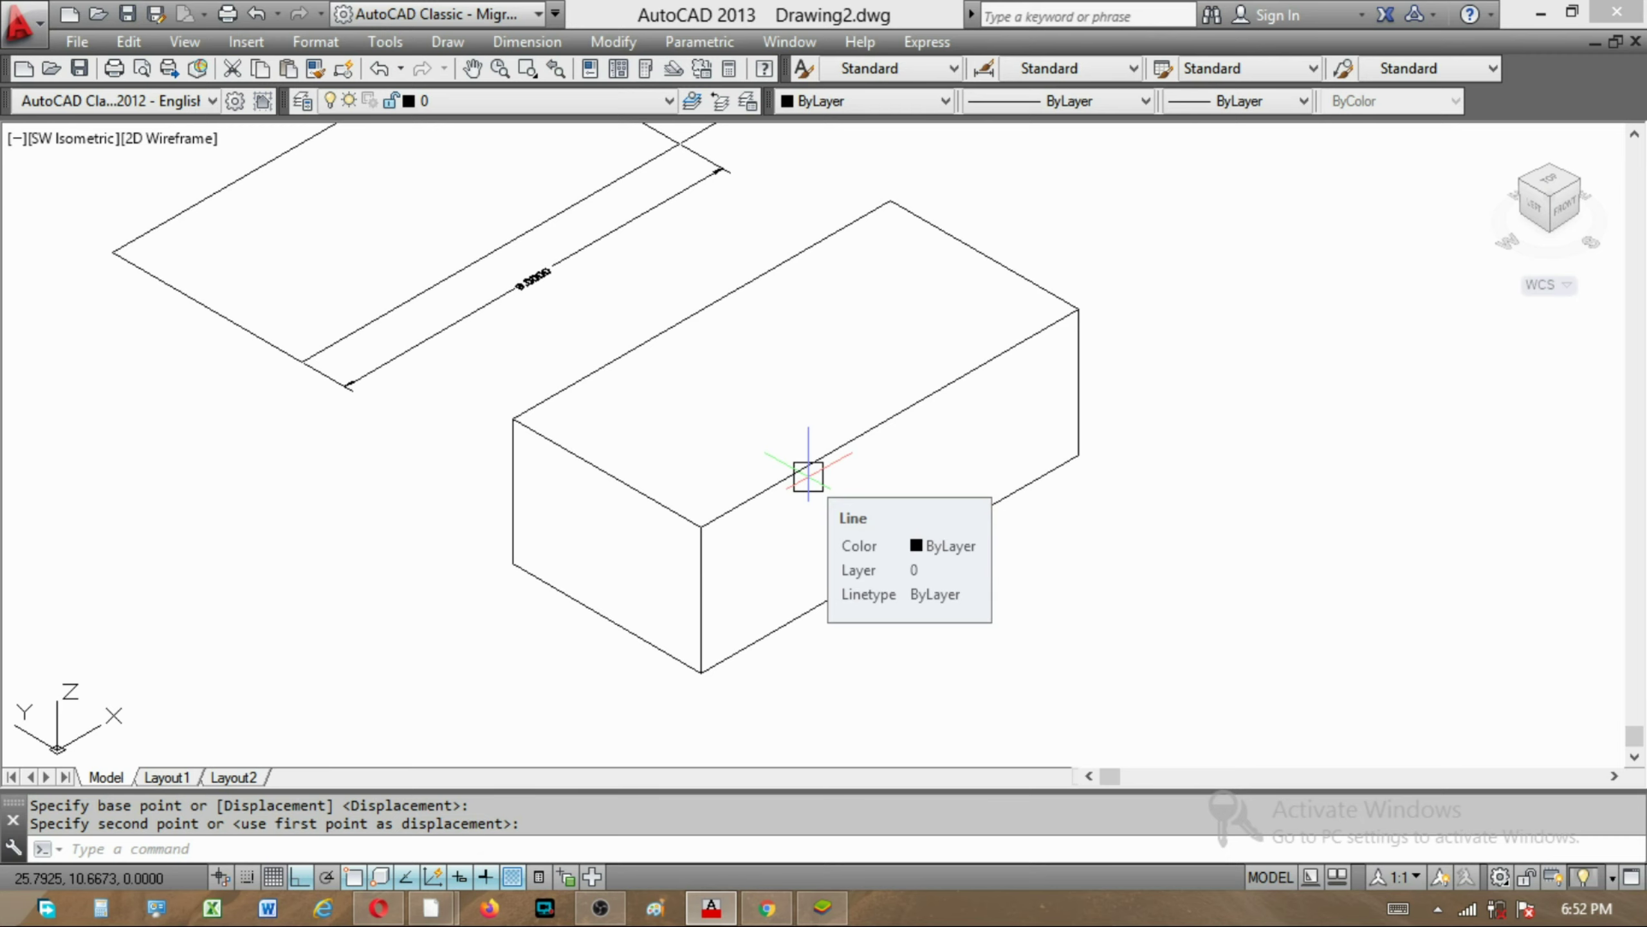
pyautogui.scroll(-3, 908, 442)
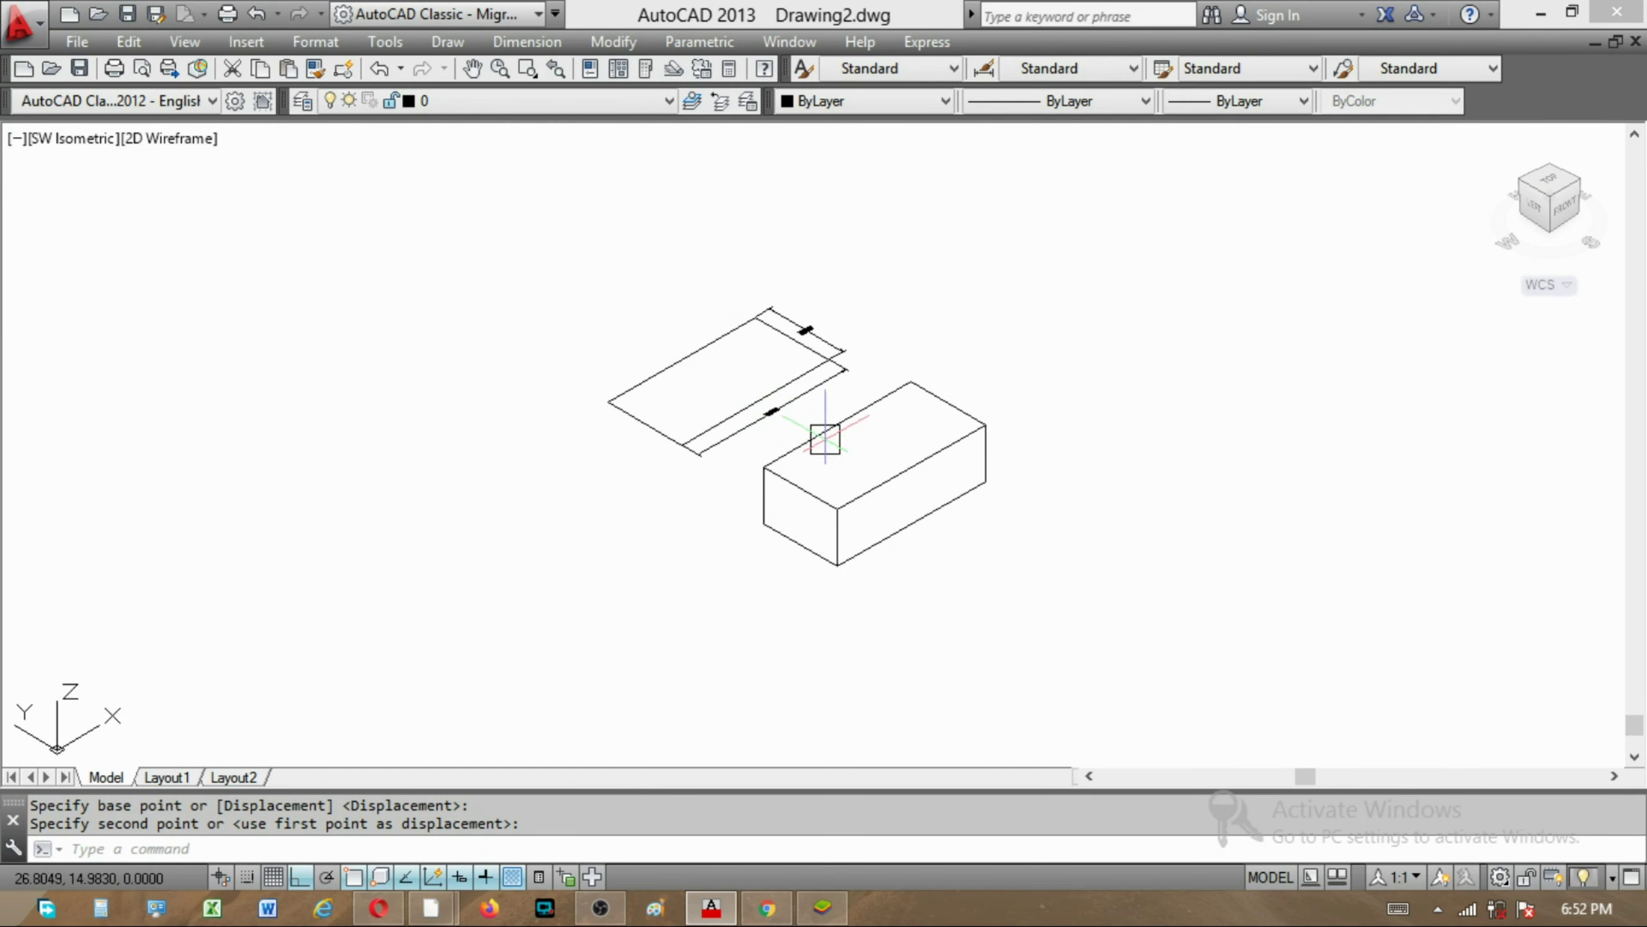
pyautogui.scroll(4, 723, 394)
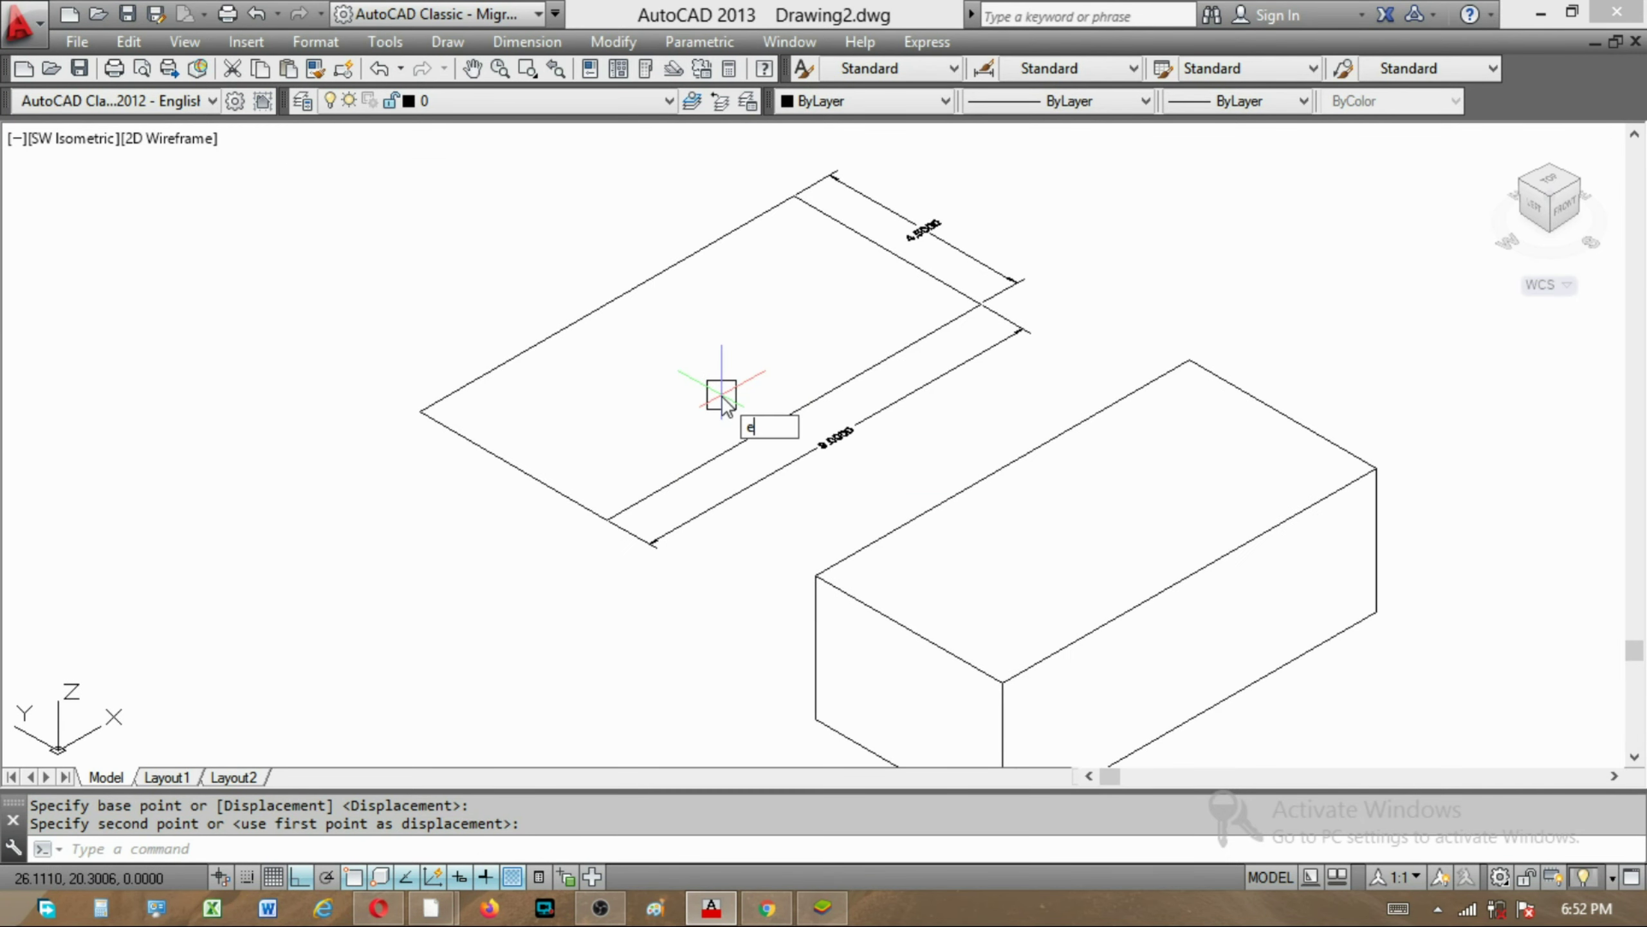
# Extrude the rectangle 4.5 units with XT, then undo that extrusion
pyautogui.write('xt')
pyautogui.press('Return')
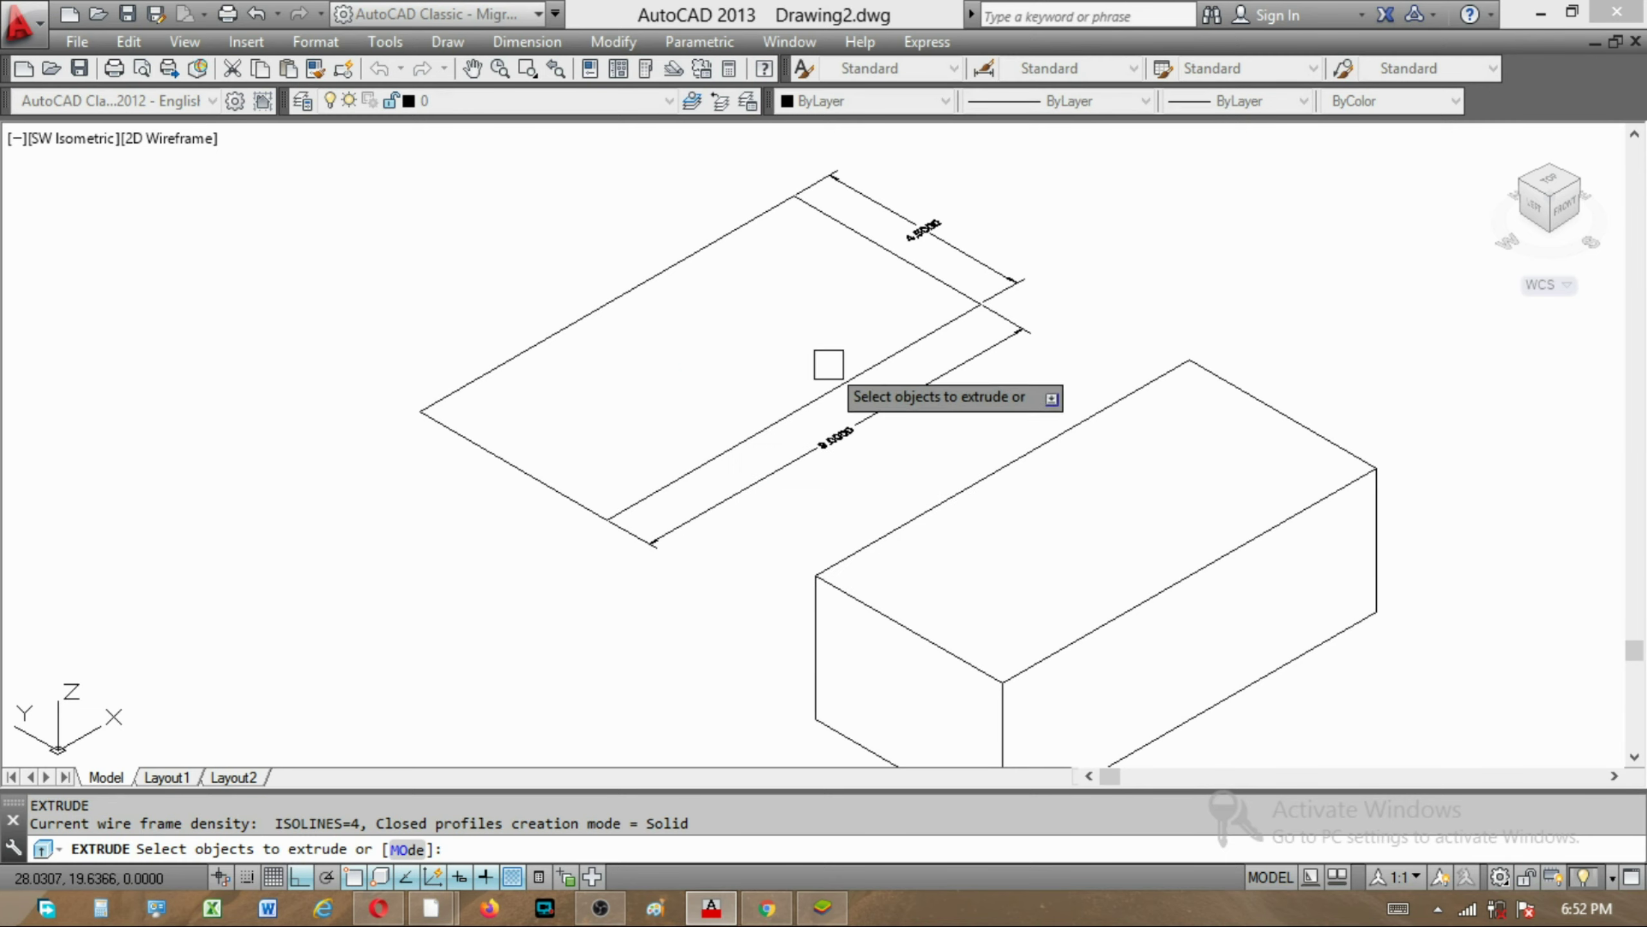
pyautogui.click(651, 277)
pyautogui.rightClick(348, 372)
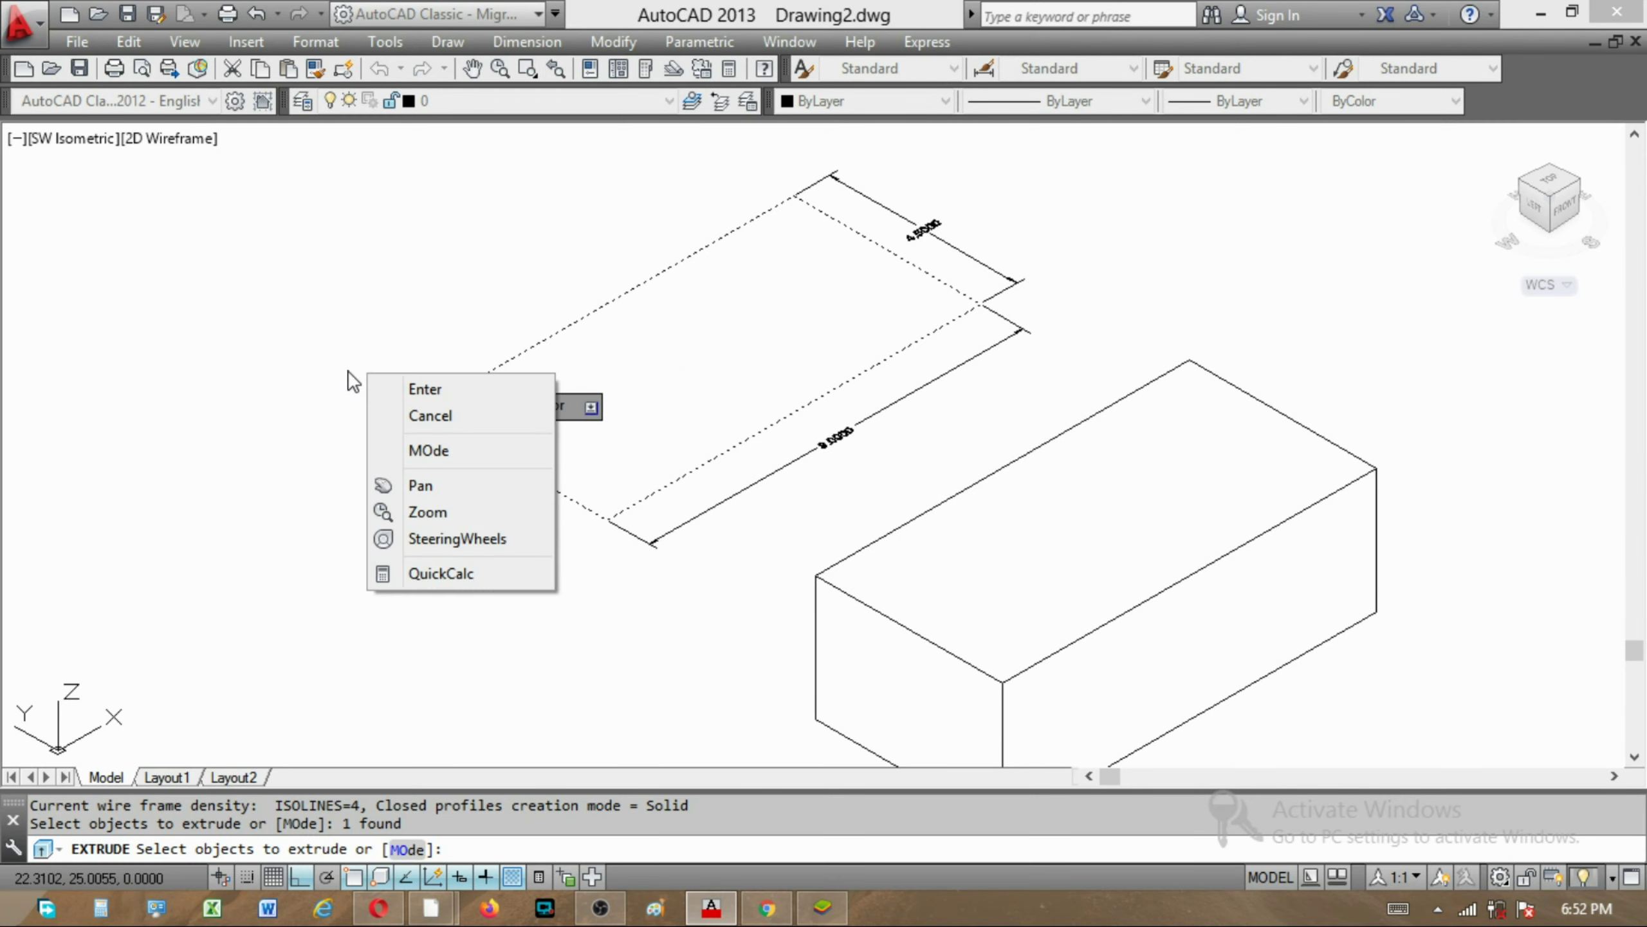
pyautogui.click(394, 388)
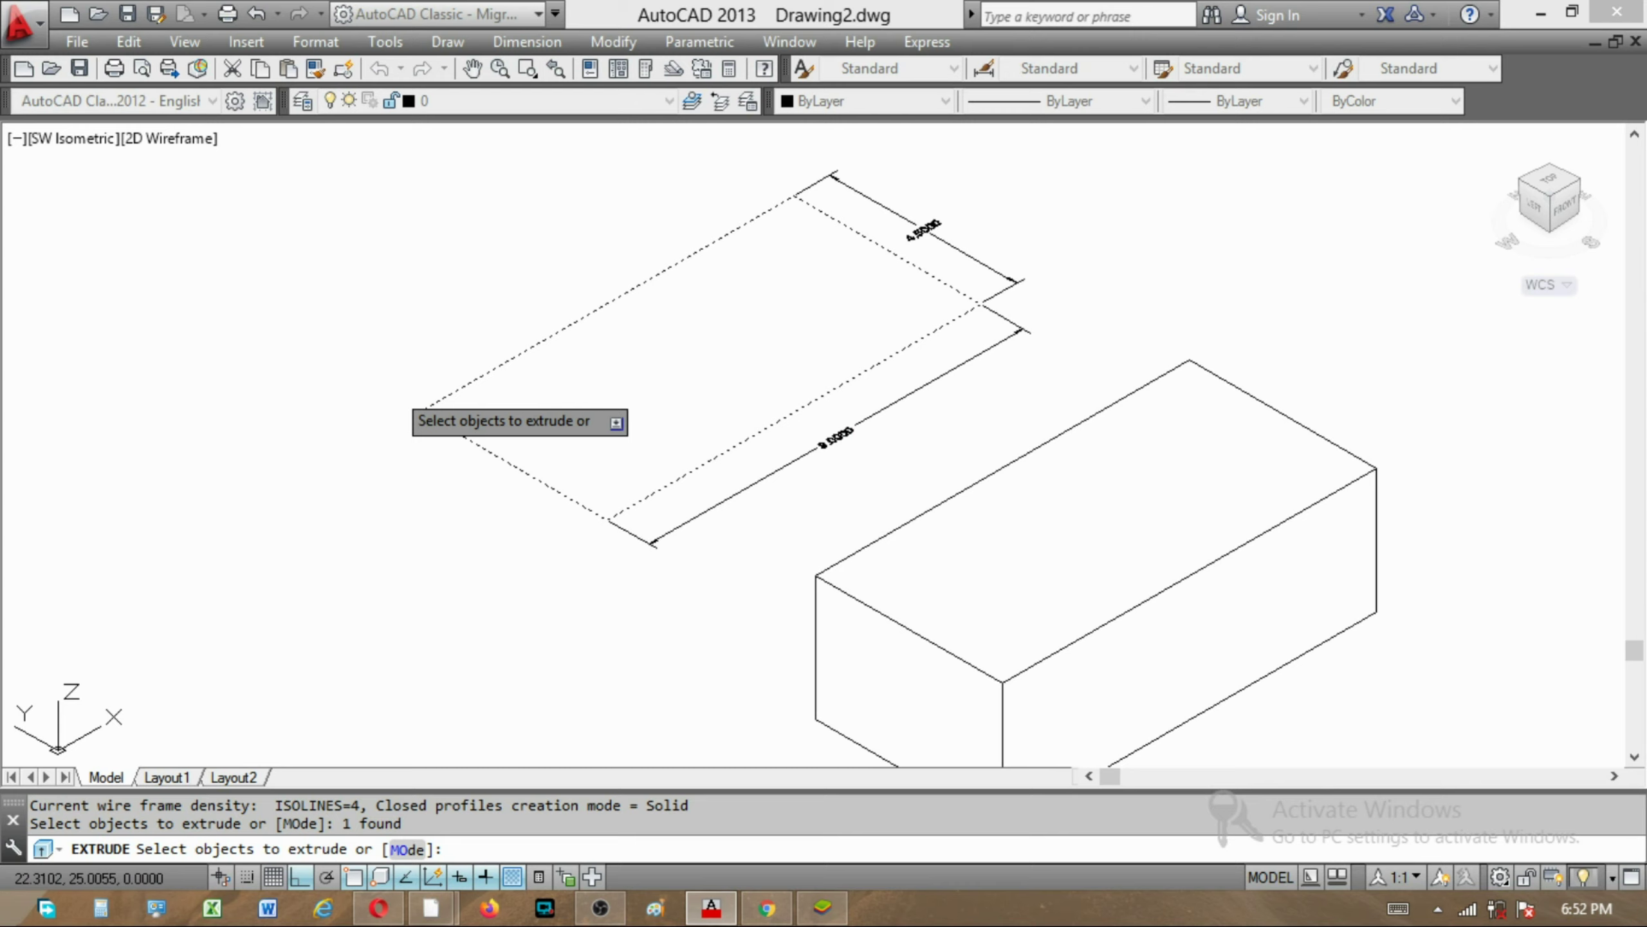
pyautogui.press('Return')
pyautogui.write('4.5')
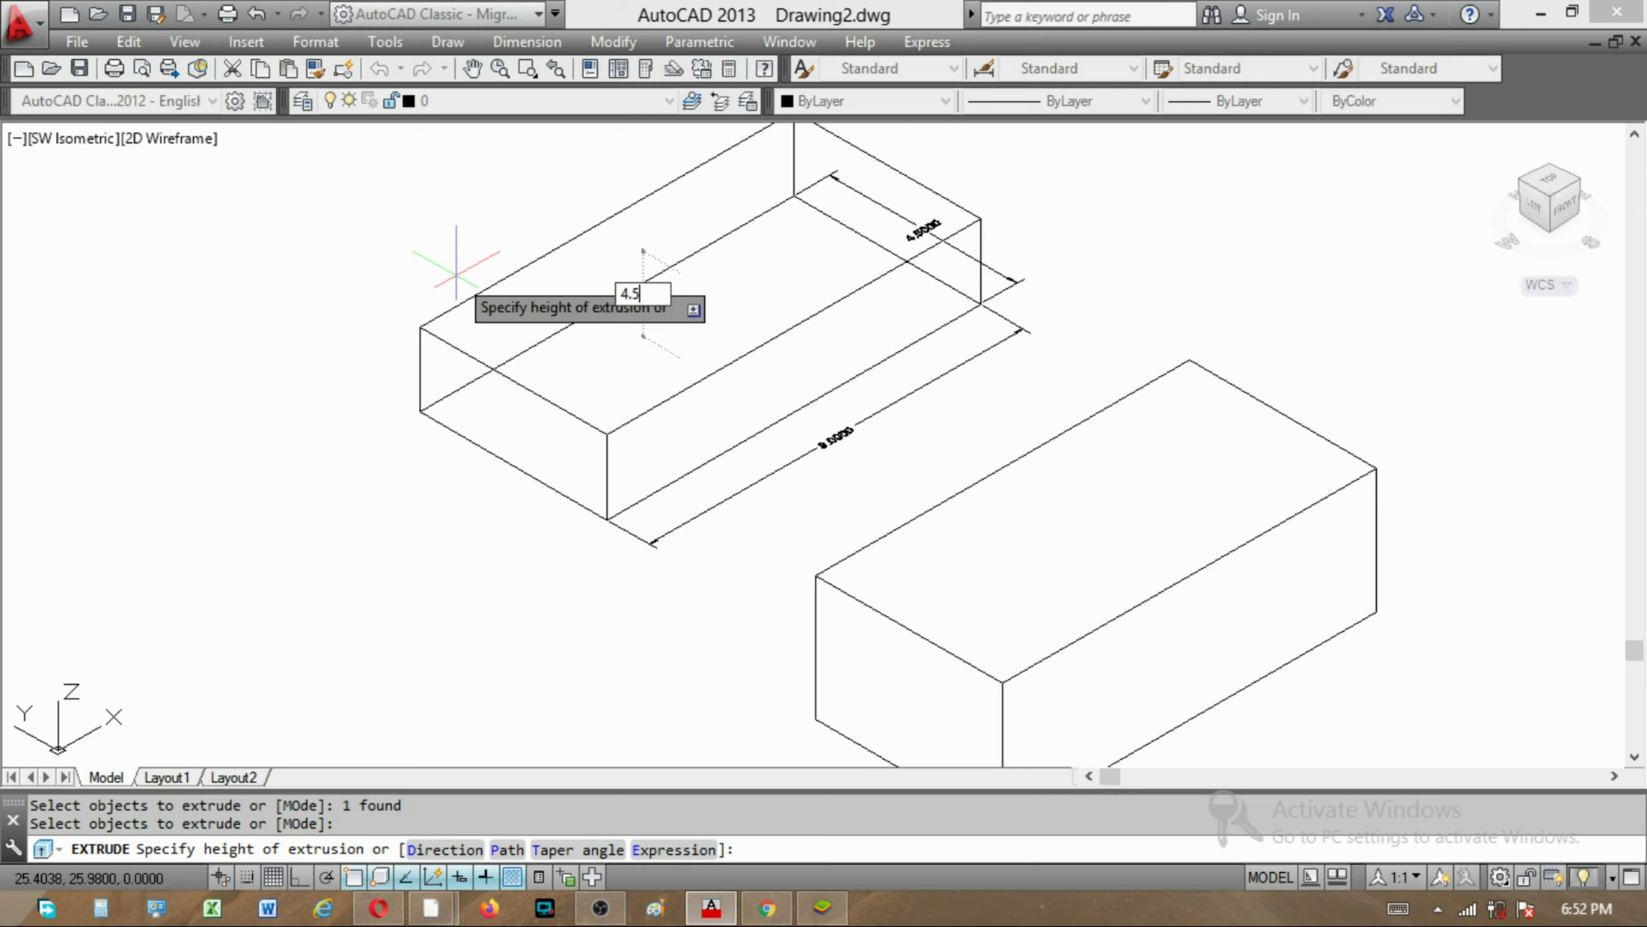
pyautogui.press('Return')
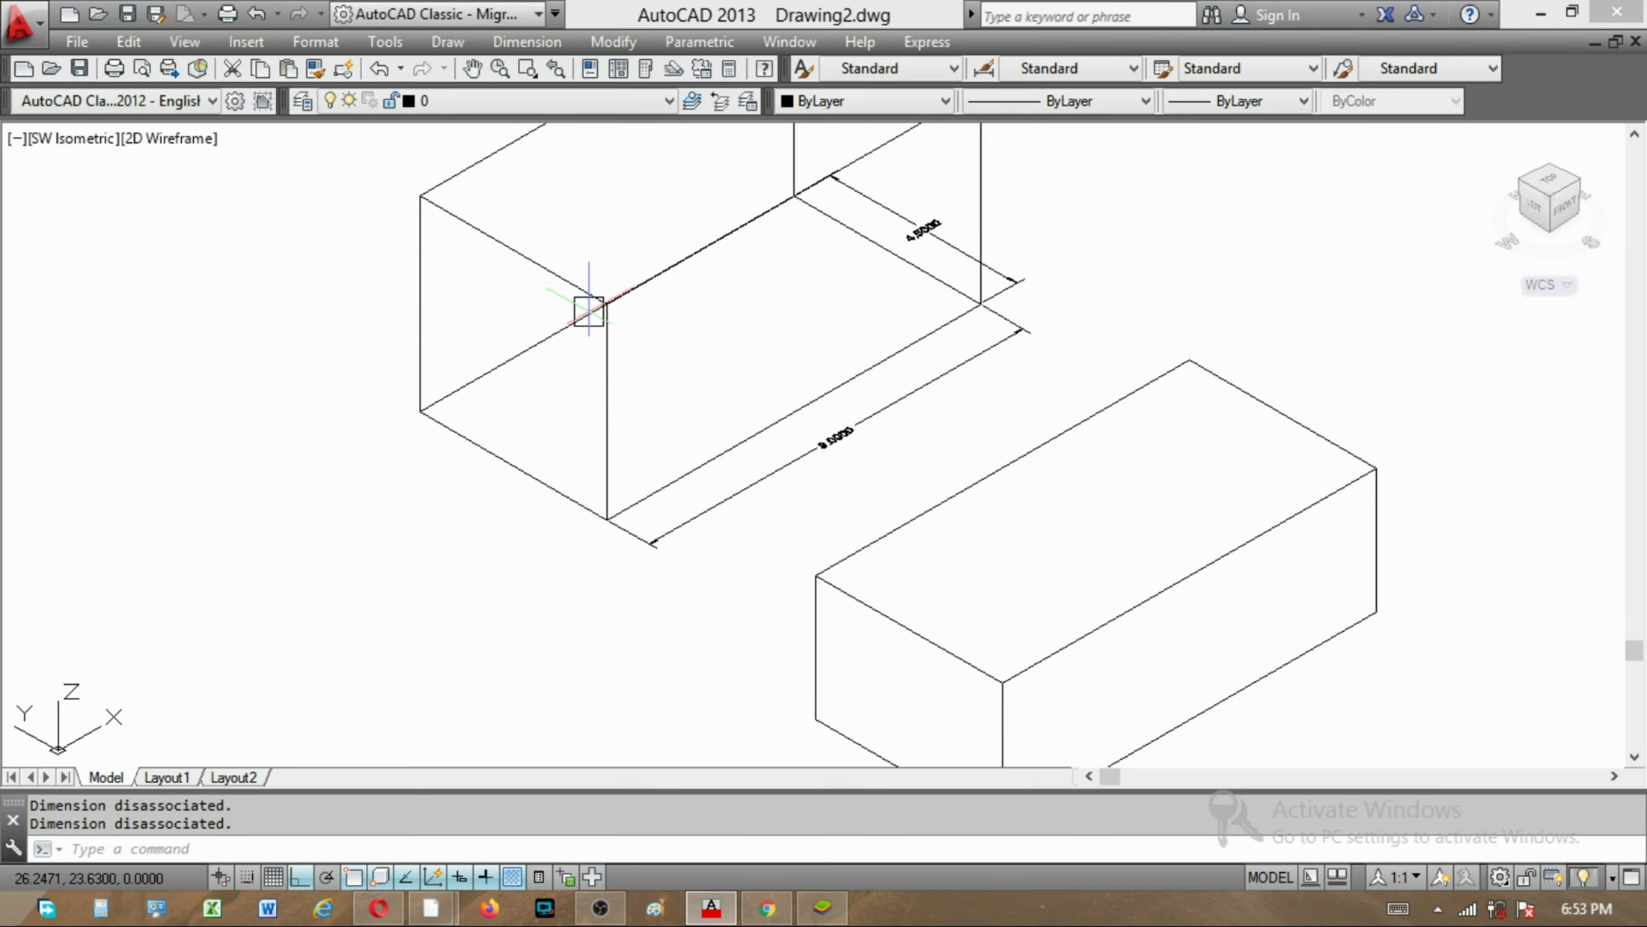
pyautogui.hotkey('ctrl', 'z')
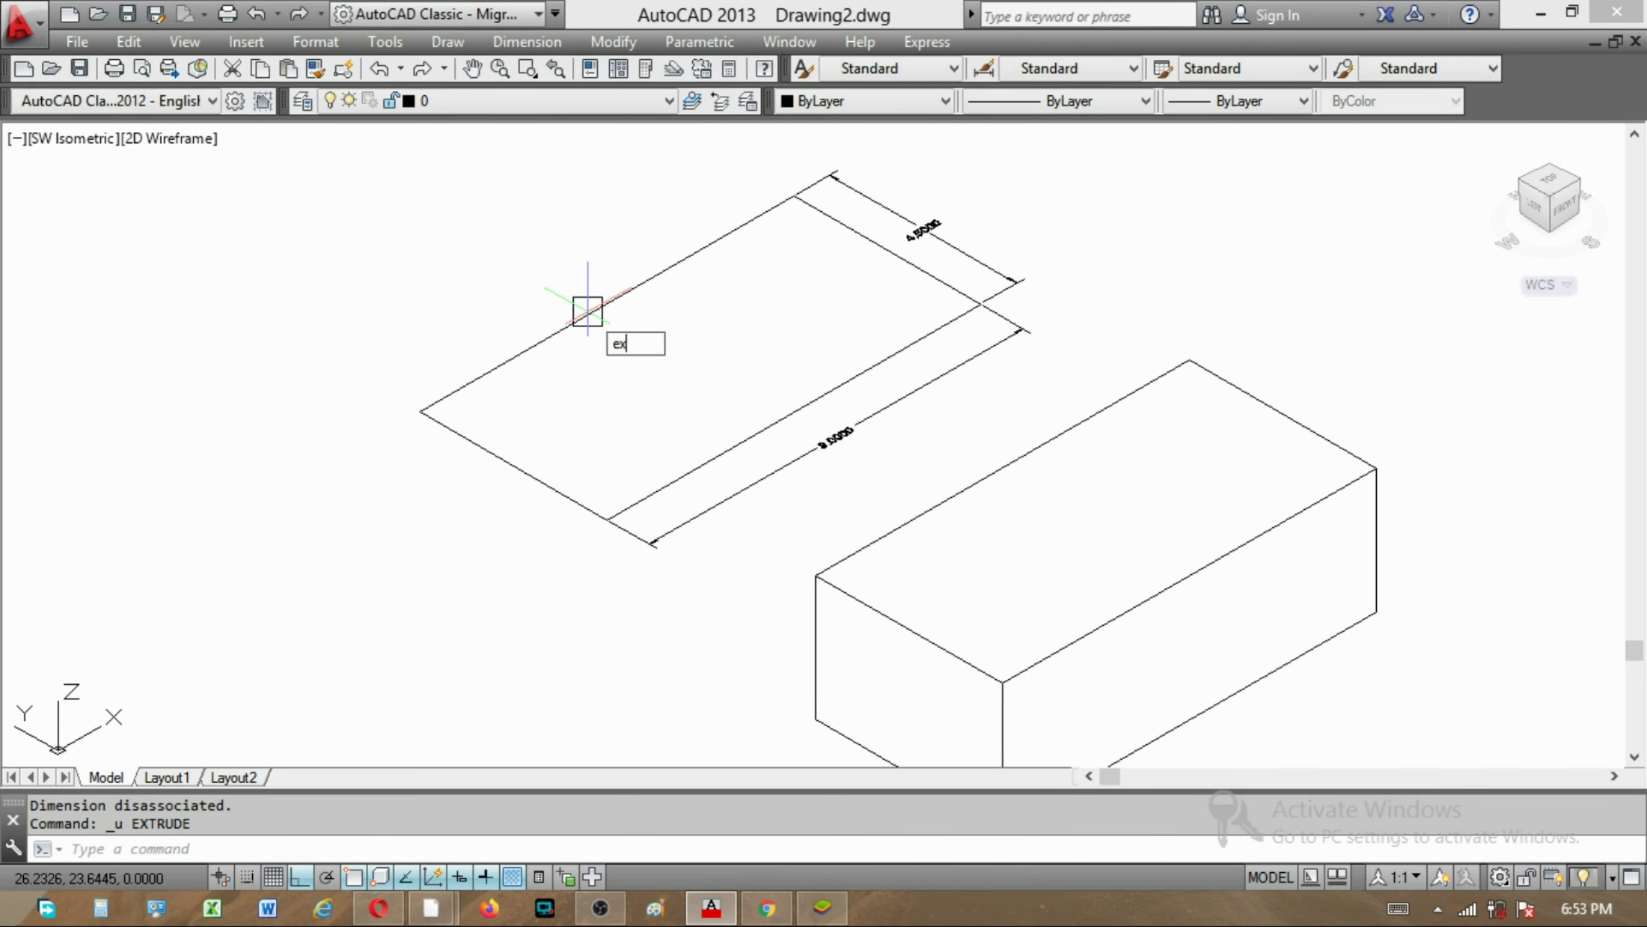
# Extrude the rectangle again to a height of 3
pyautogui.press('Return')
pyautogui.click(581, 308)
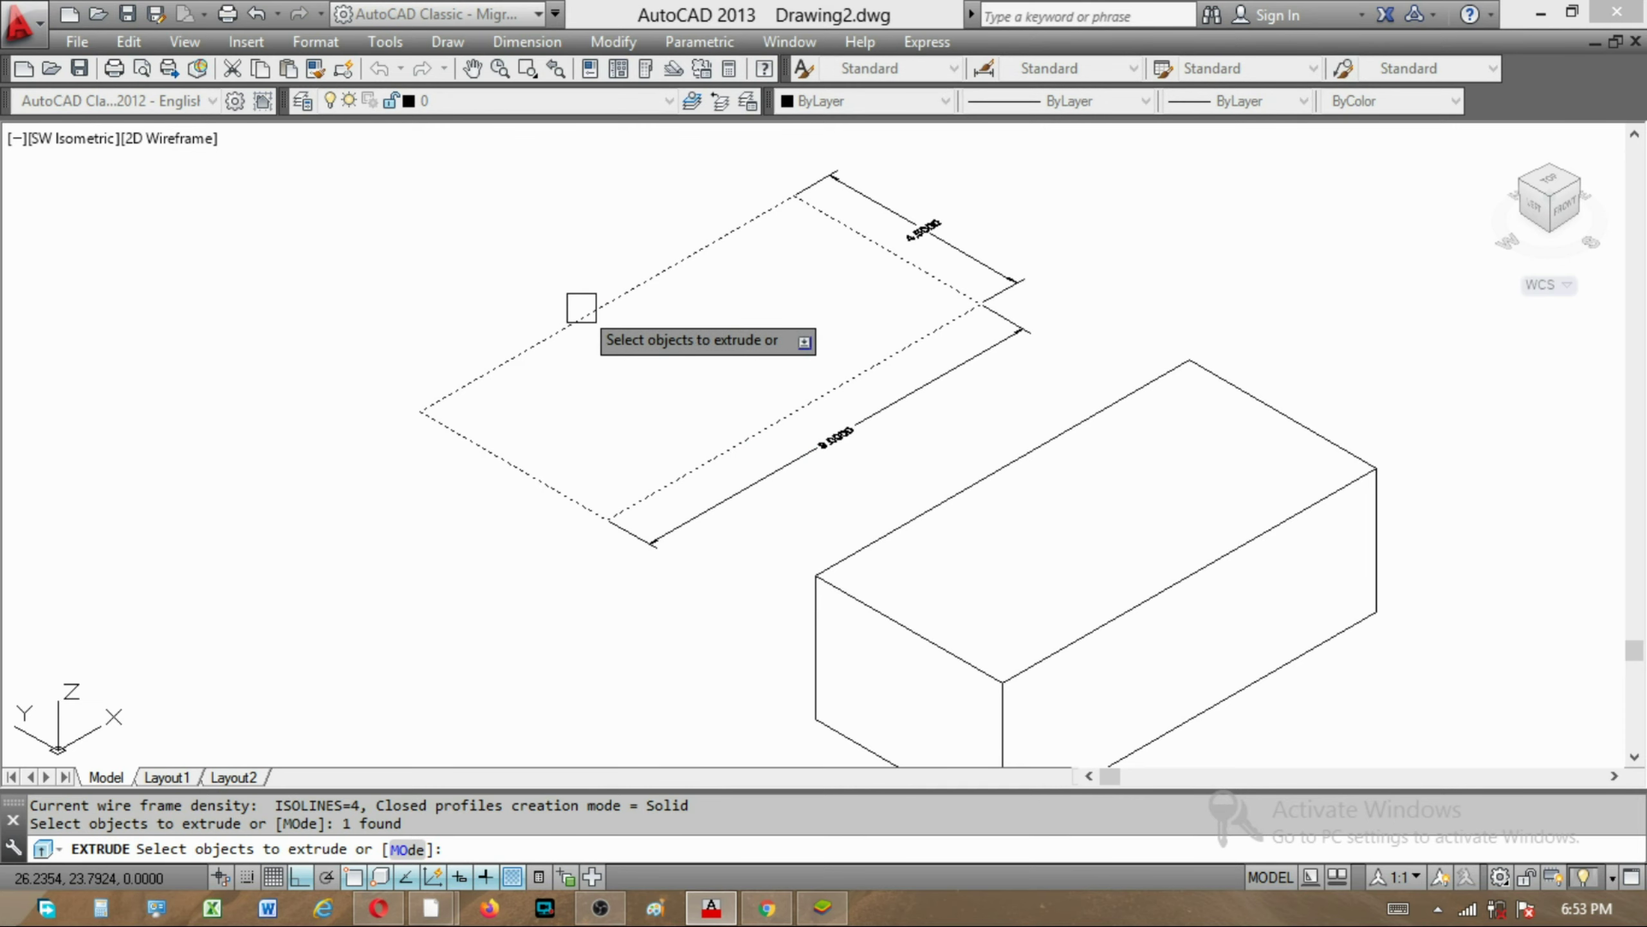
pyautogui.rightClick(437, 291)
pyautogui.click(487, 309)
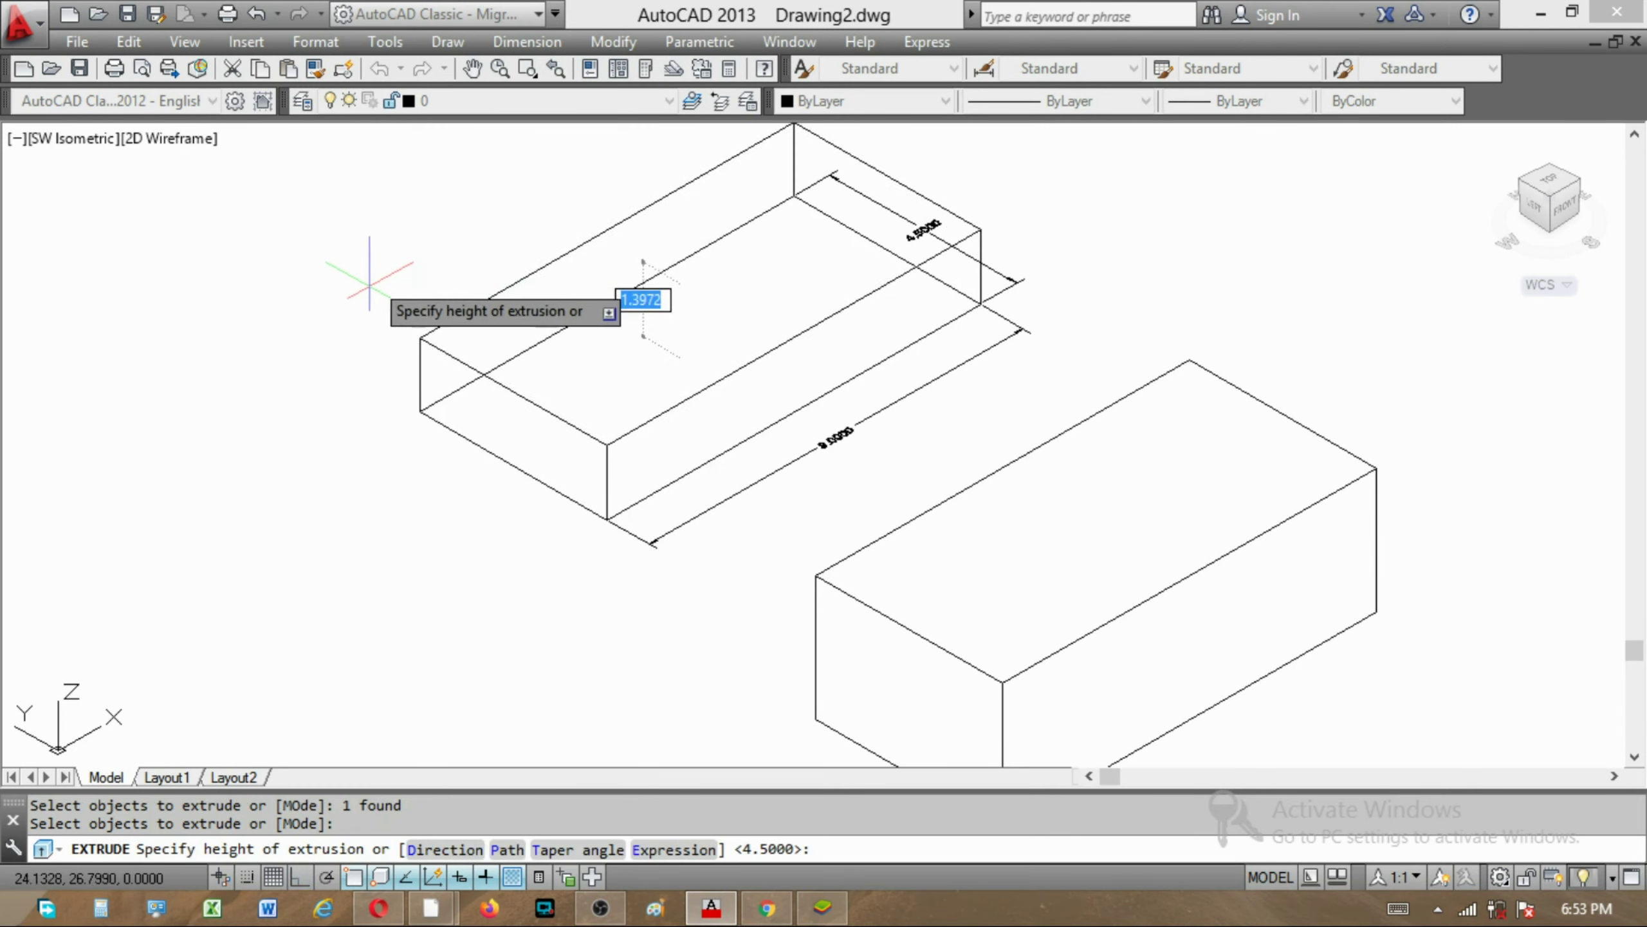
pyautogui.write('3')
pyautogui.press('Return')
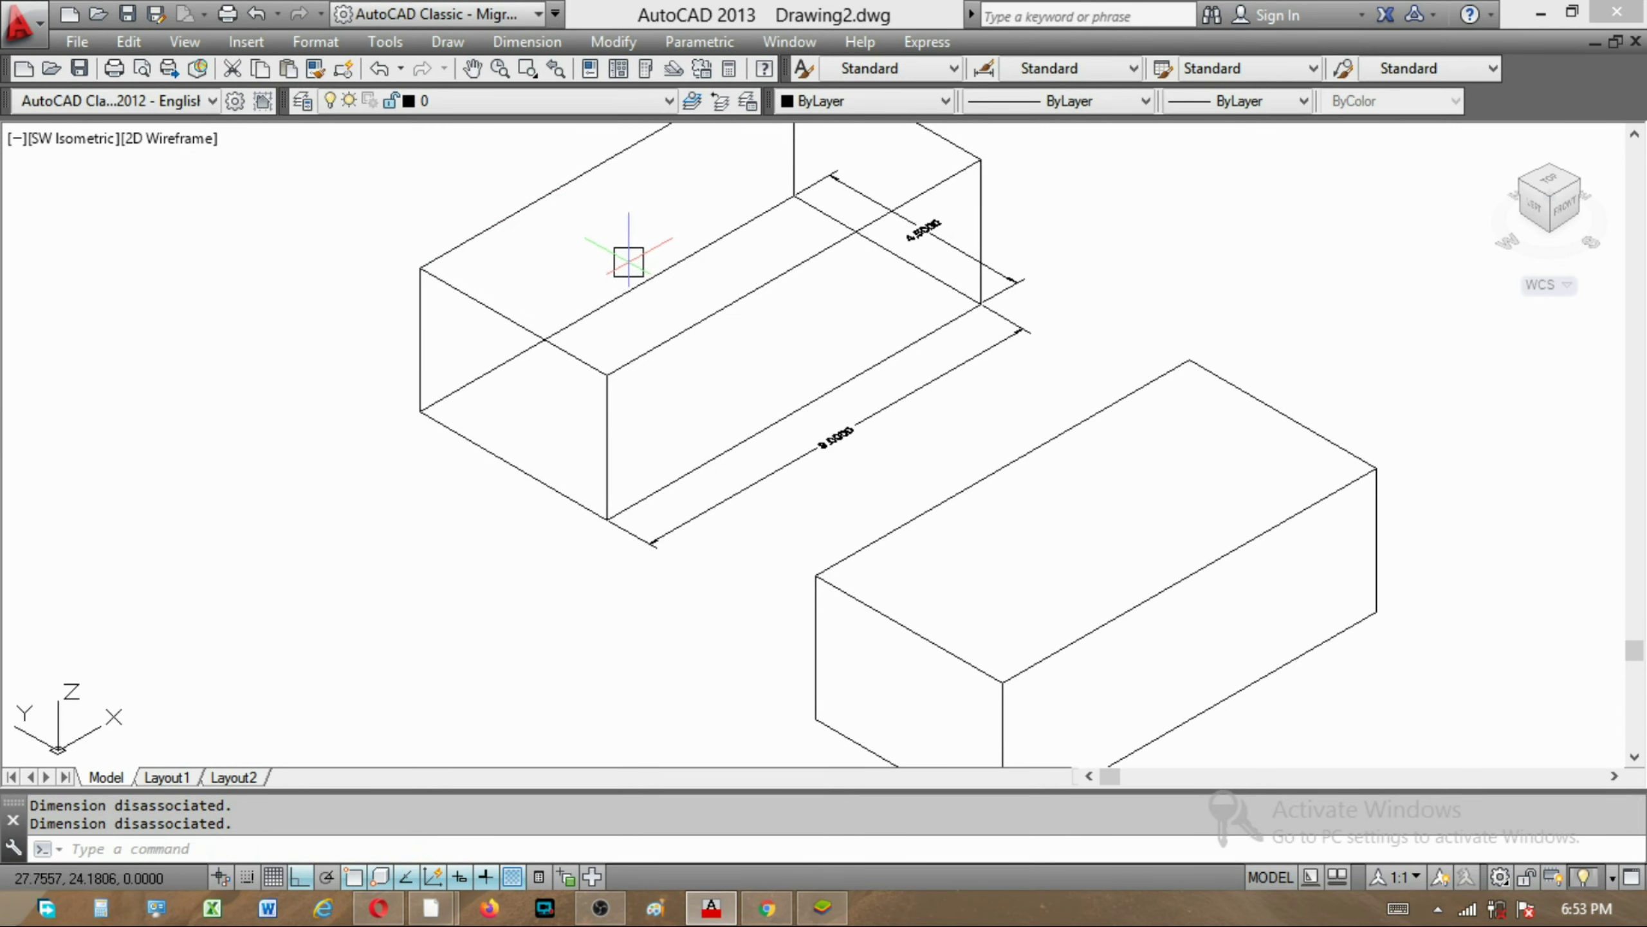
pyautogui.scroll(-2, 811, 432)
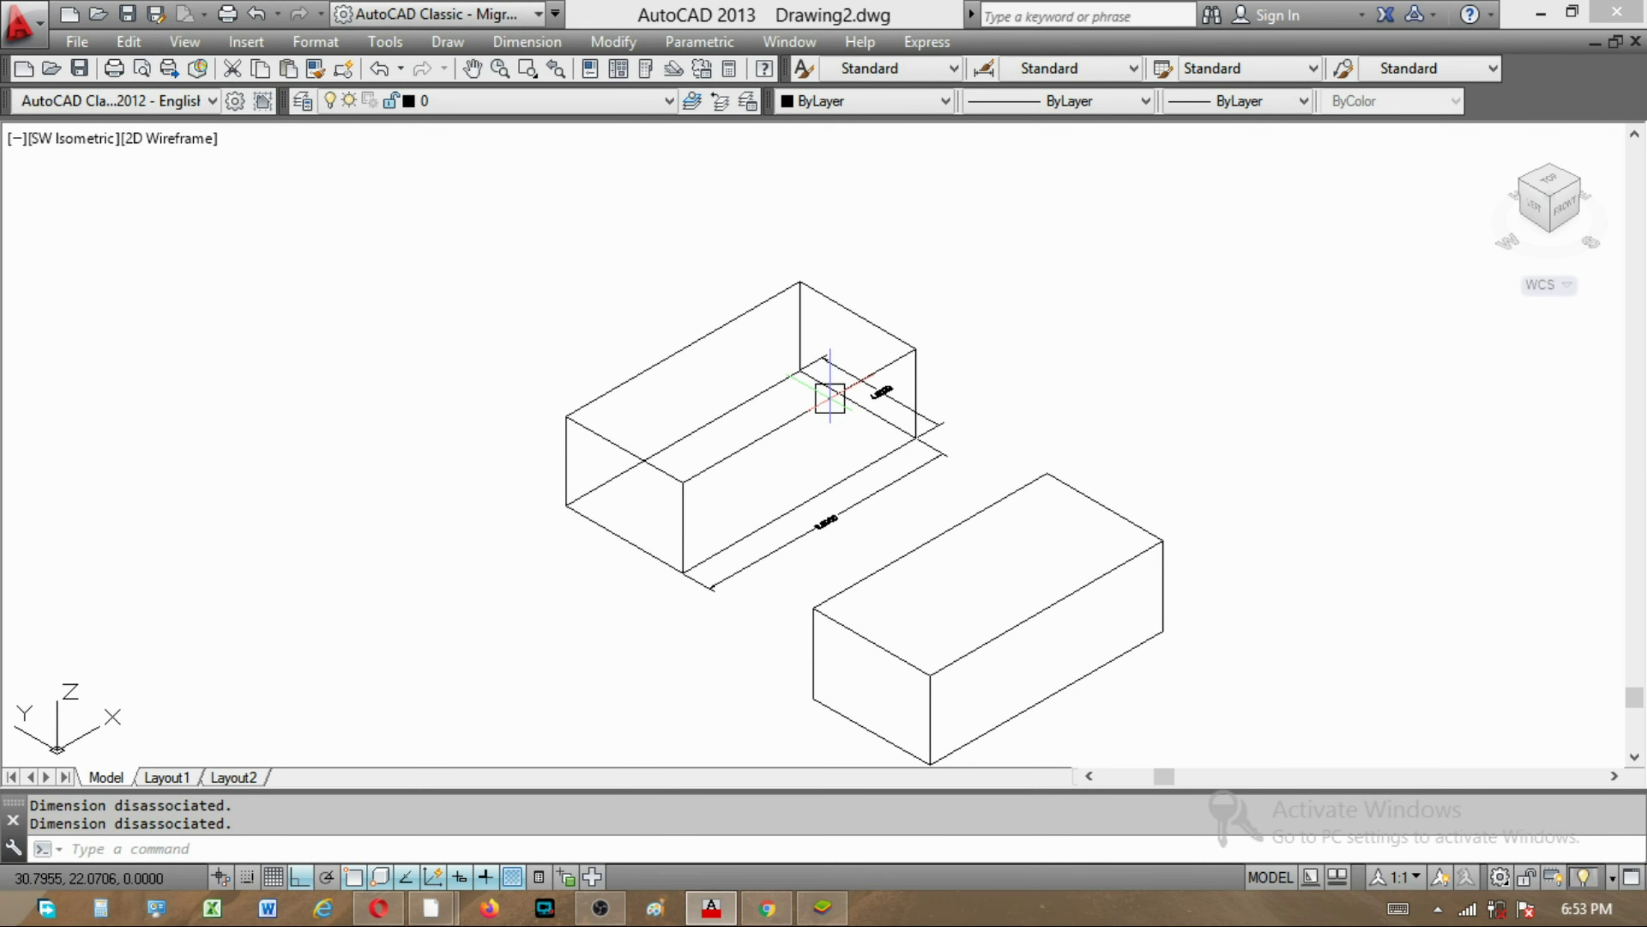
# Set the visual style to Realistic shading
pyautogui.write('Sha')
pyautogui.press('Return')
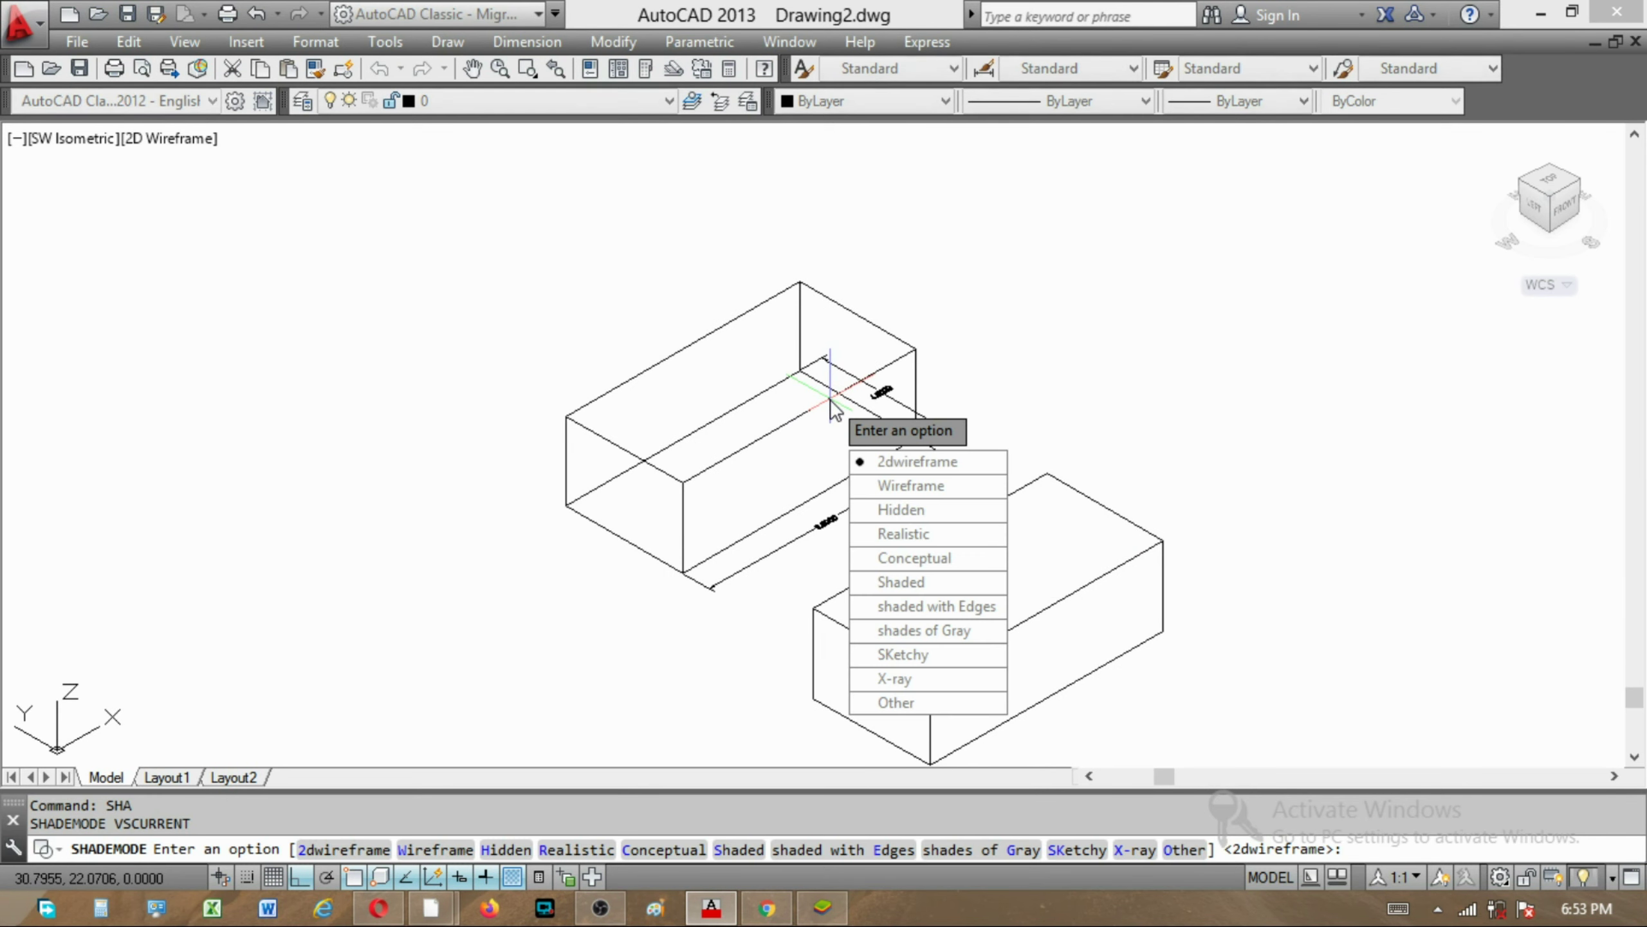
pyautogui.write('r')
pyautogui.press('Return')
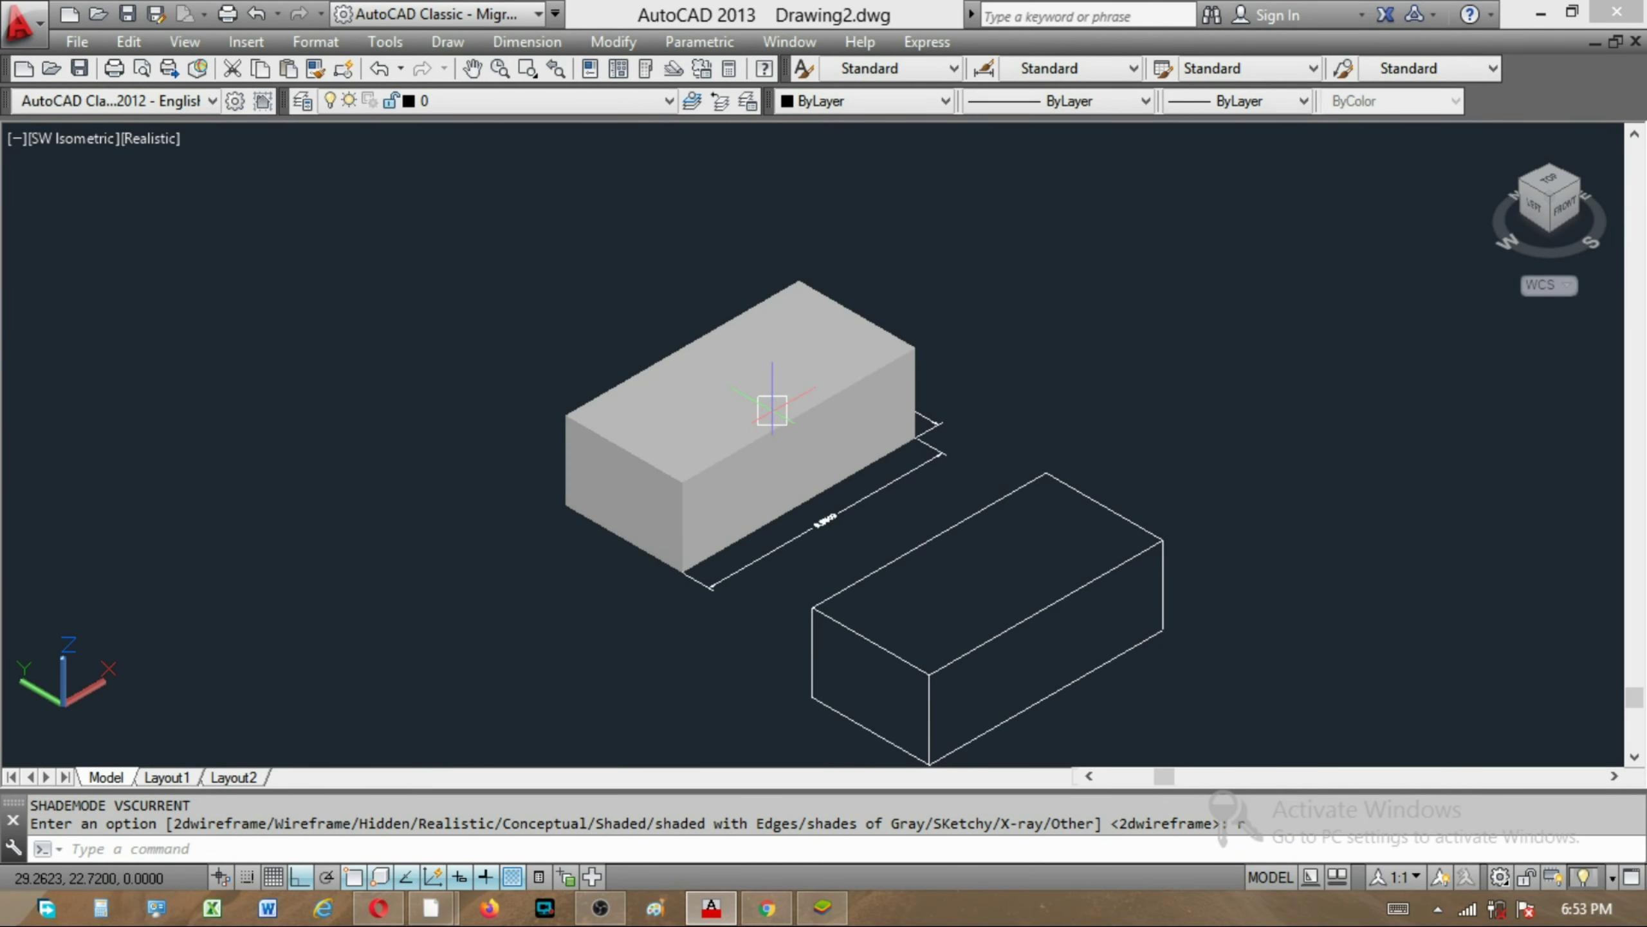
# Color the solid box reddish-brown with Color 22
pyautogui.scroll(2, 771, 408)
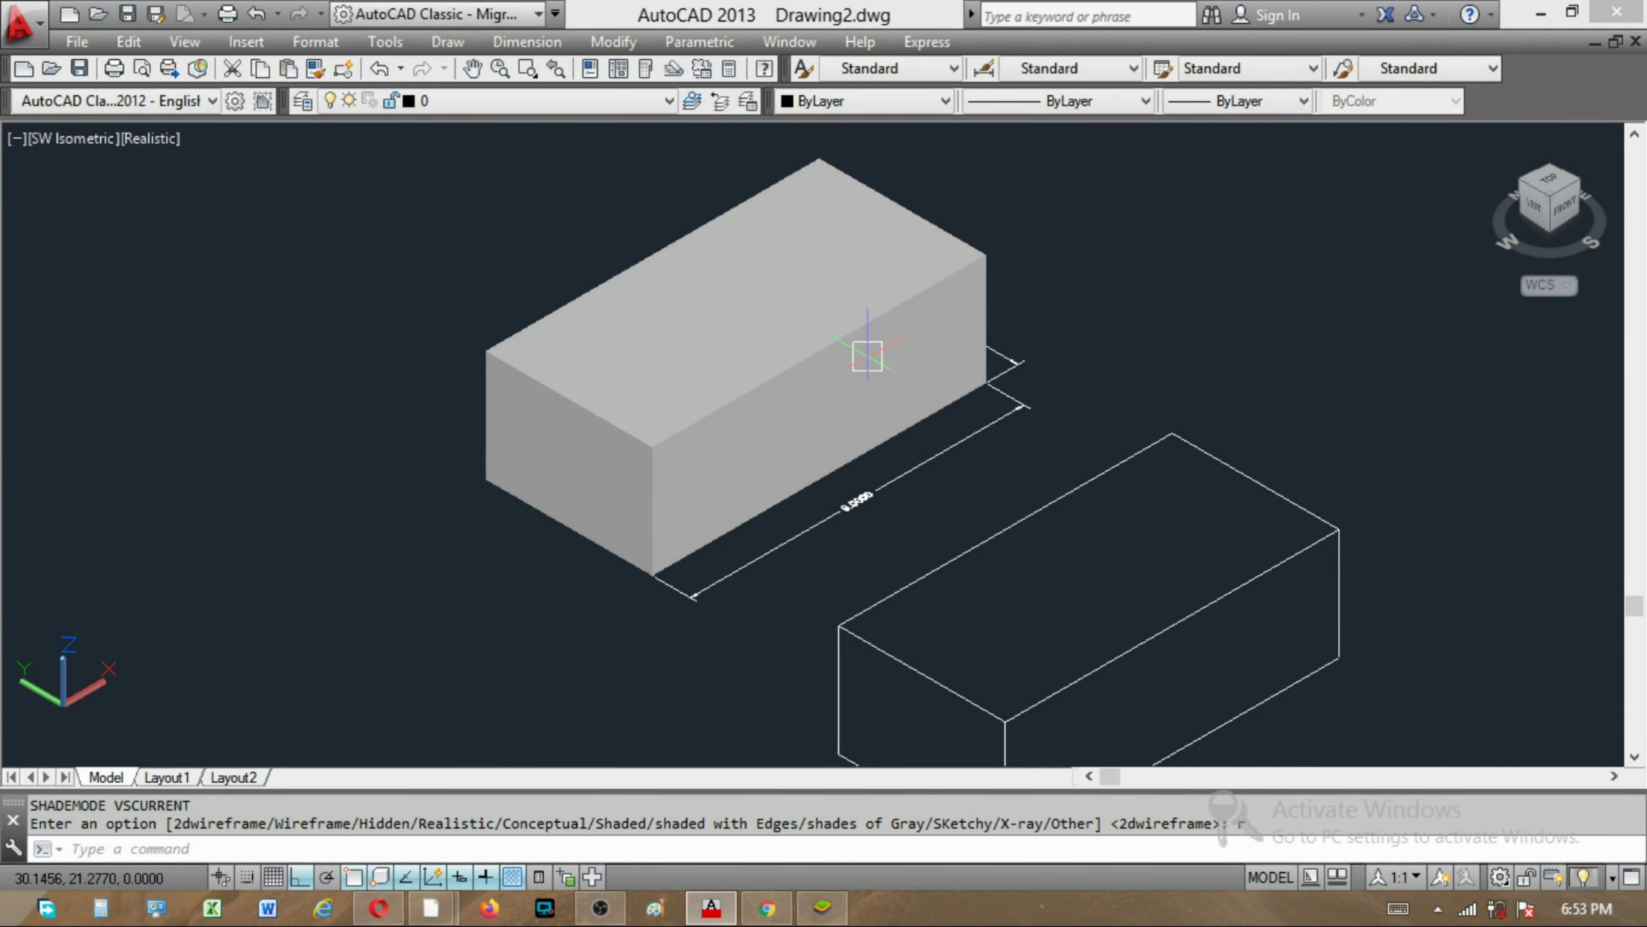
pyautogui.click(842, 347)
pyautogui.click(855, 102)
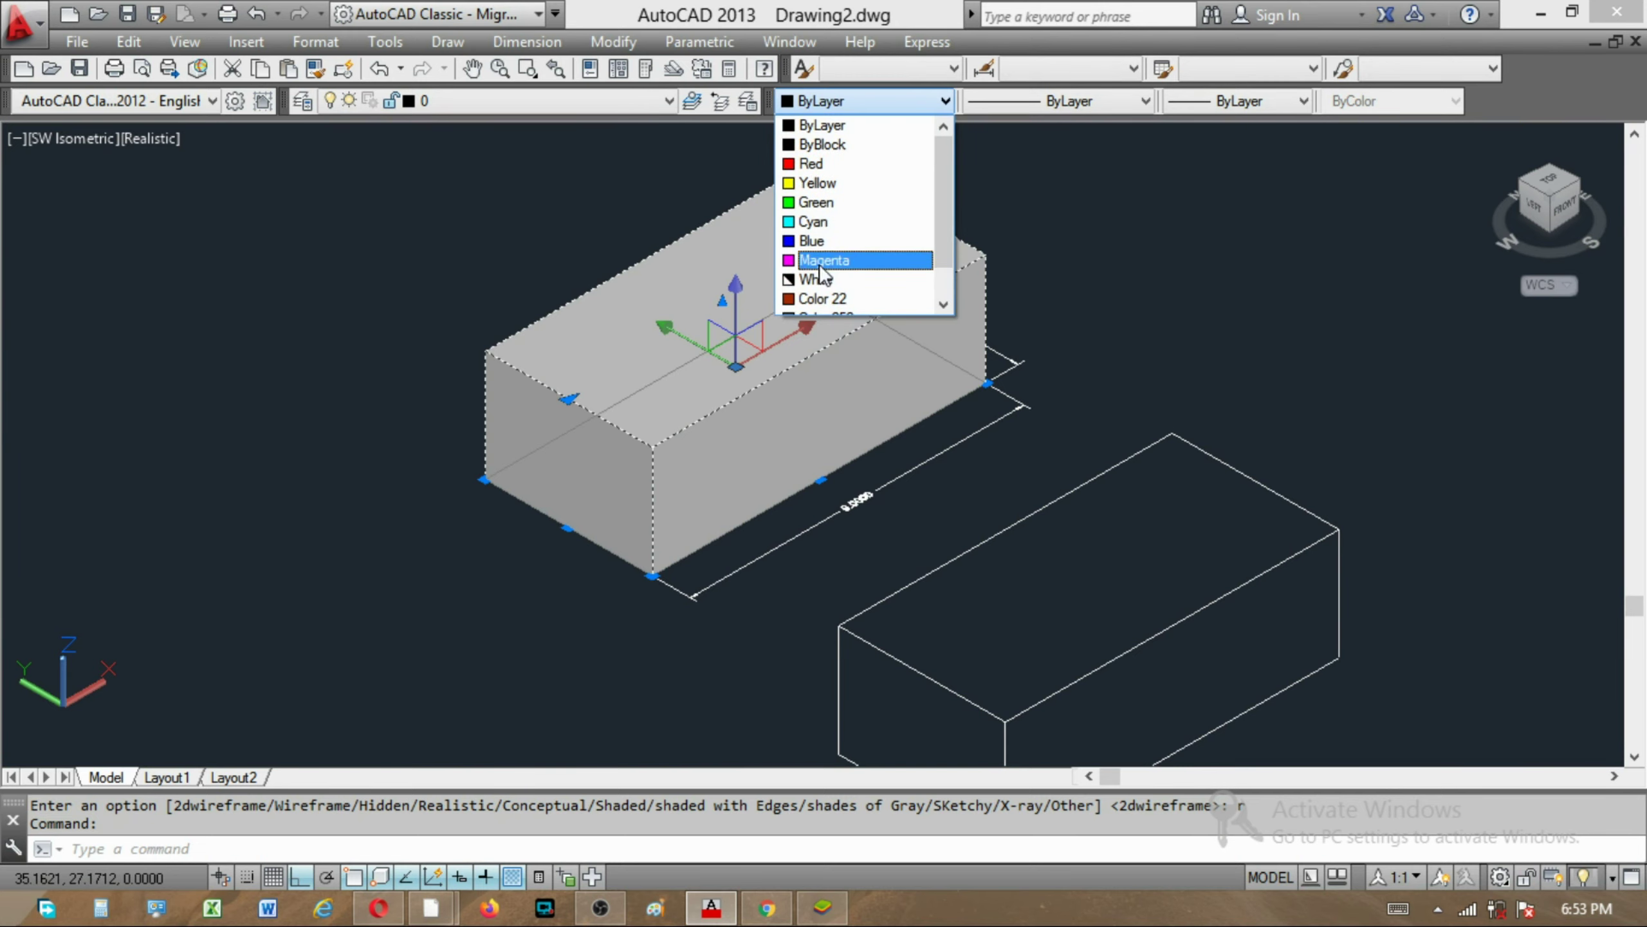
pyautogui.click(824, 293)
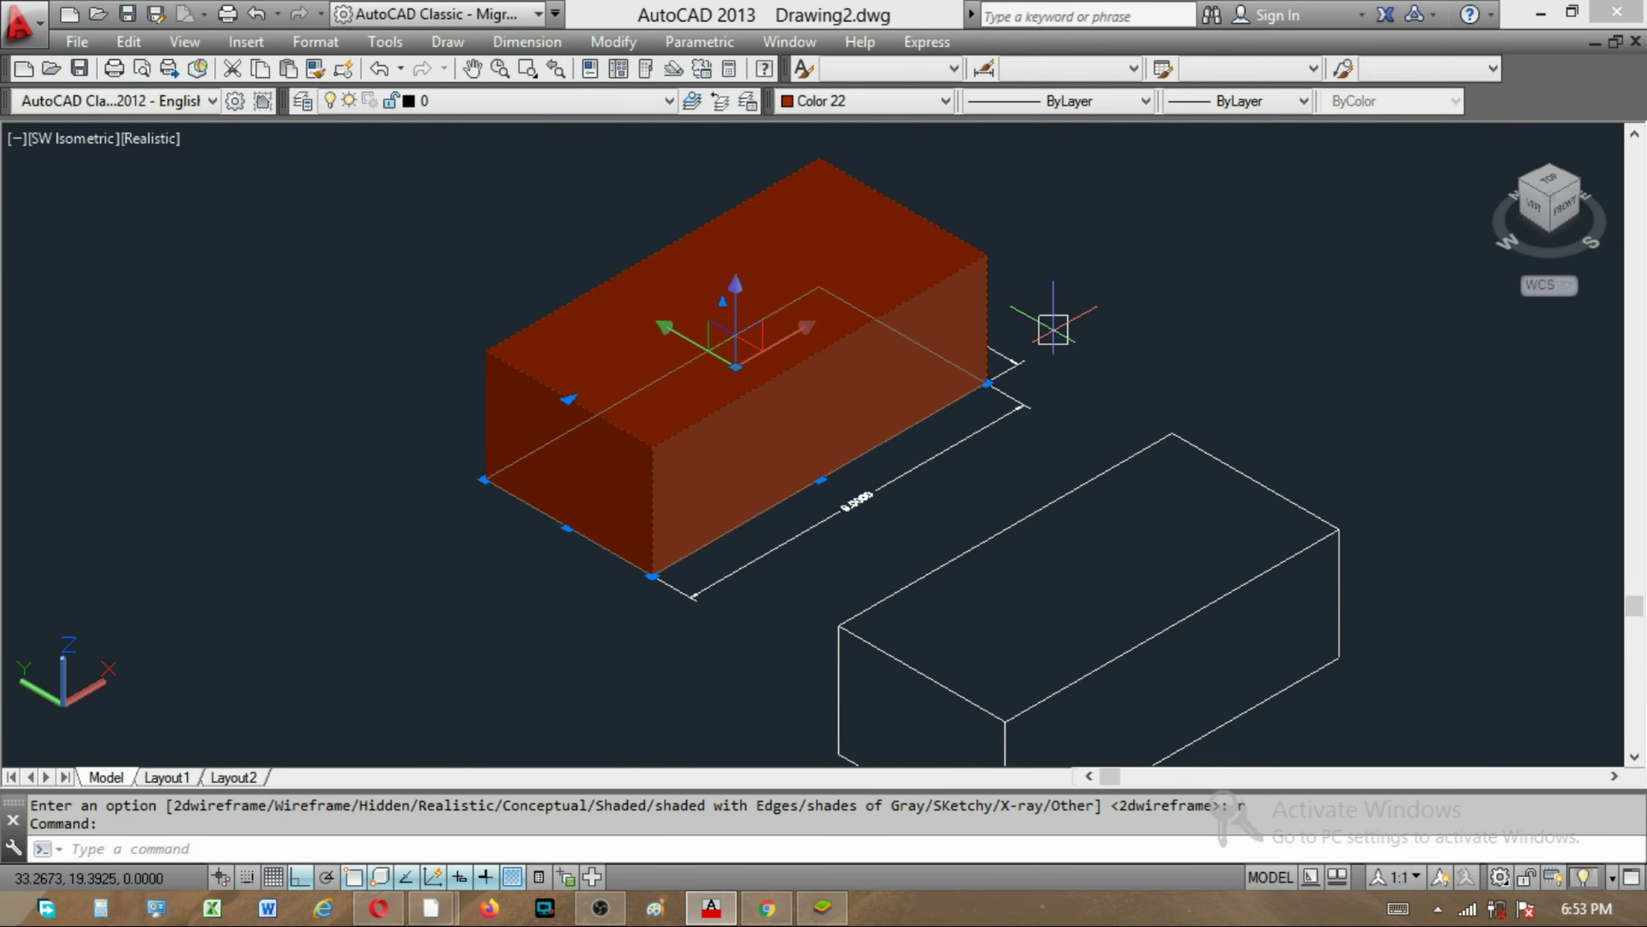
pyautogui.press('Escape')
pyautogui.press('Escape')
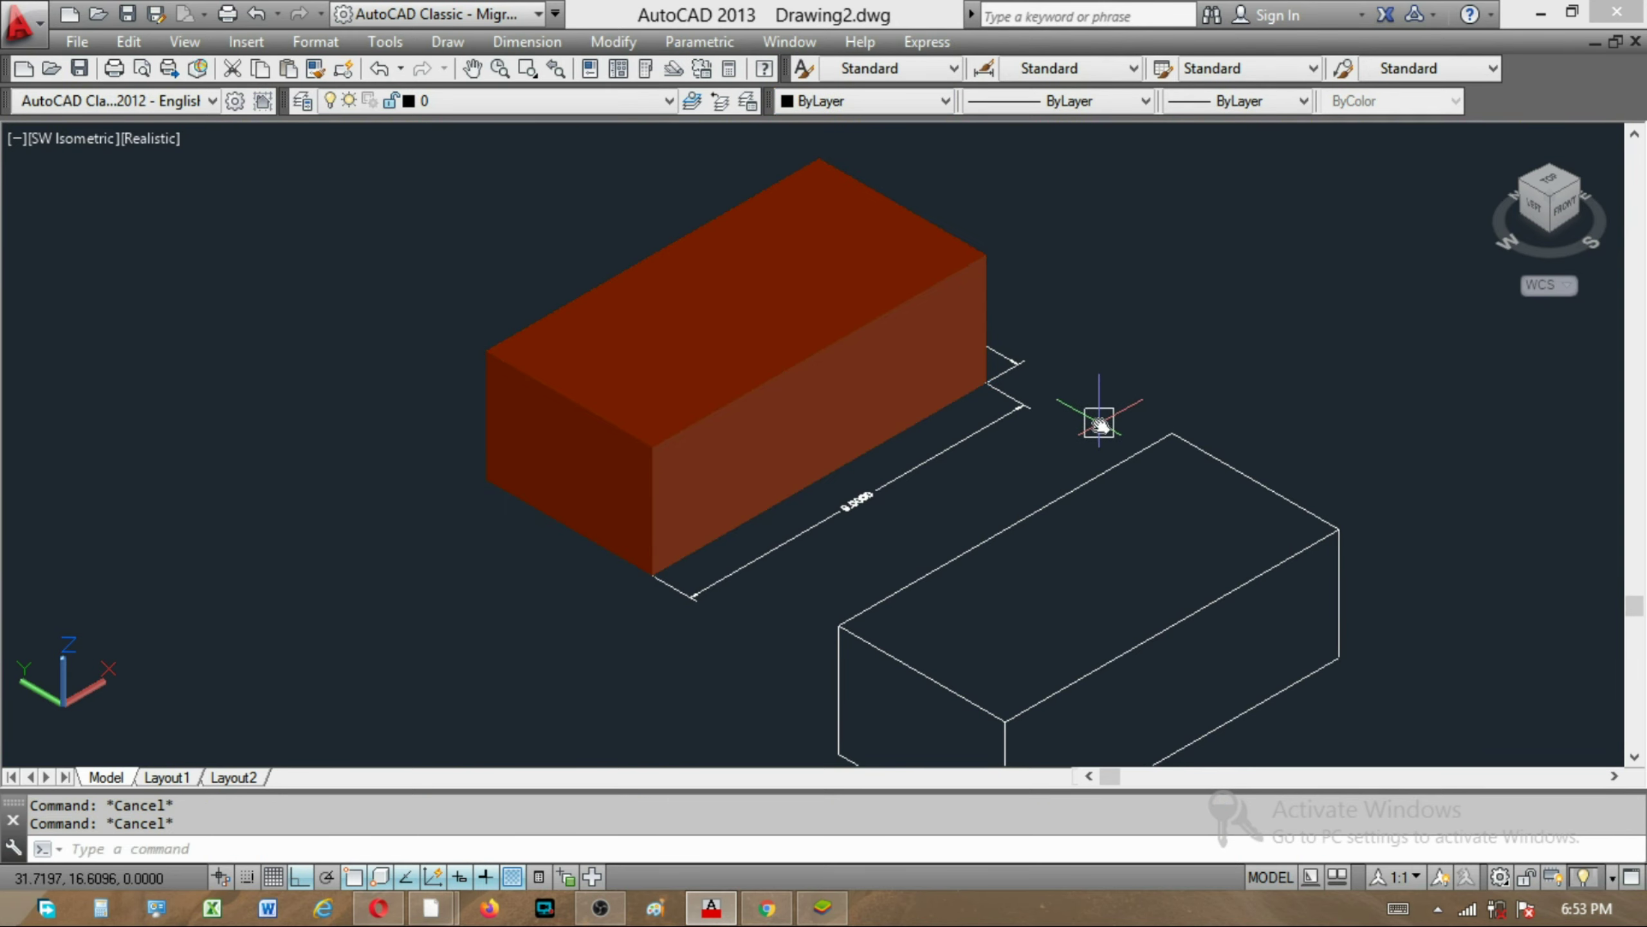
pyautogui.scroll(-1, 1095, 416)
pyautogui.scroll(-1, 1062, 350)
pyautogui.scroll(-1, 1055, 364)
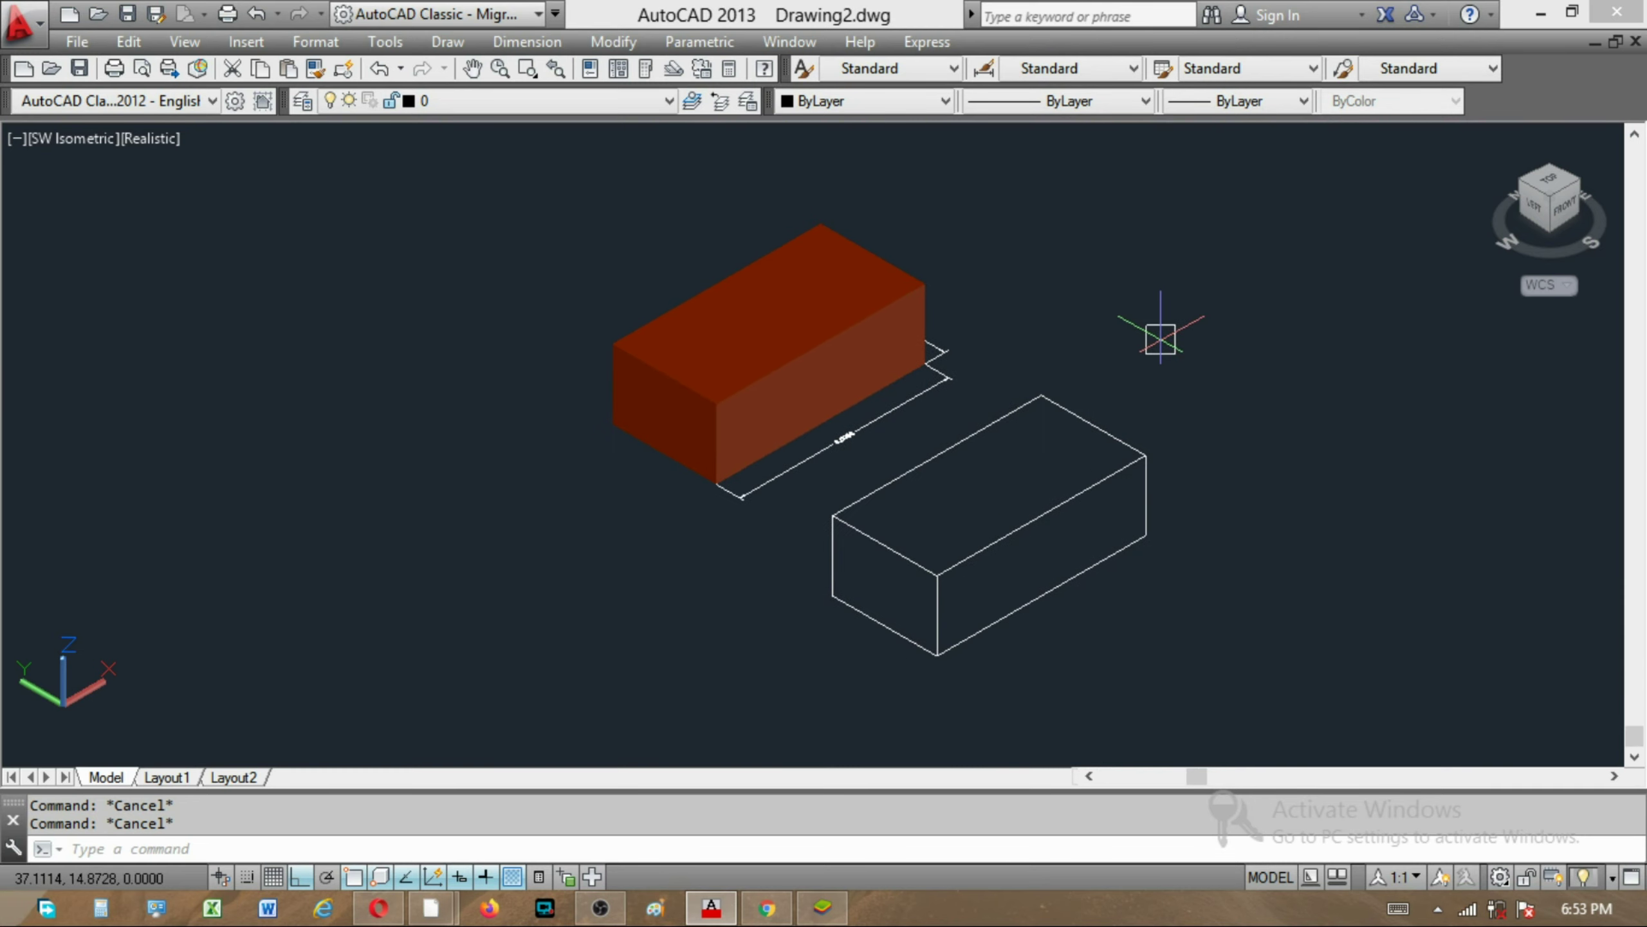